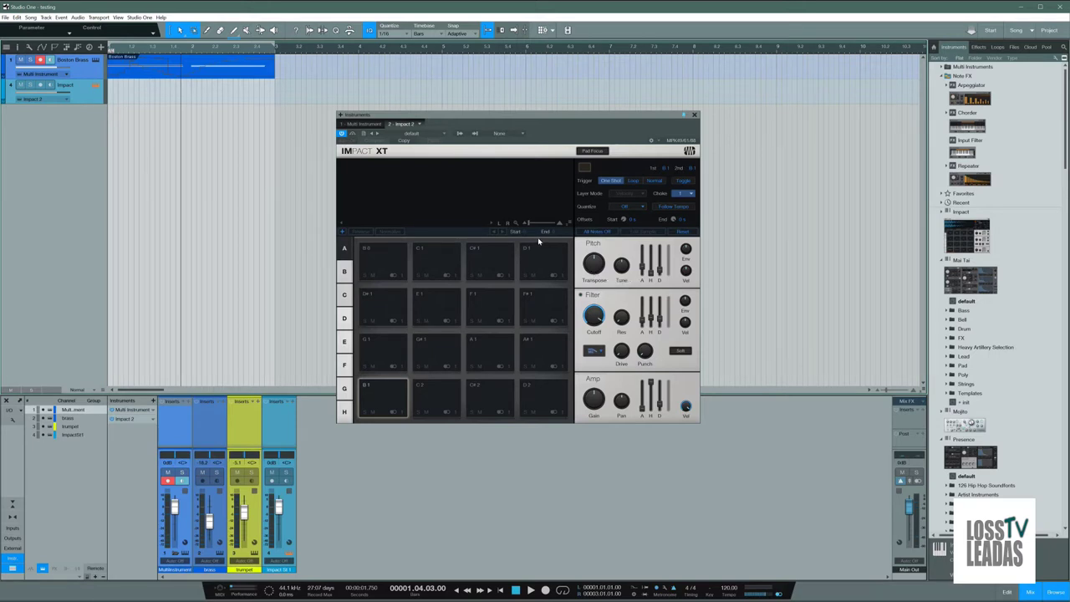
- Minimize Studio One and review the available text and app scaling percentages in the Windows display settings
drag(488, 117, 481, 115)
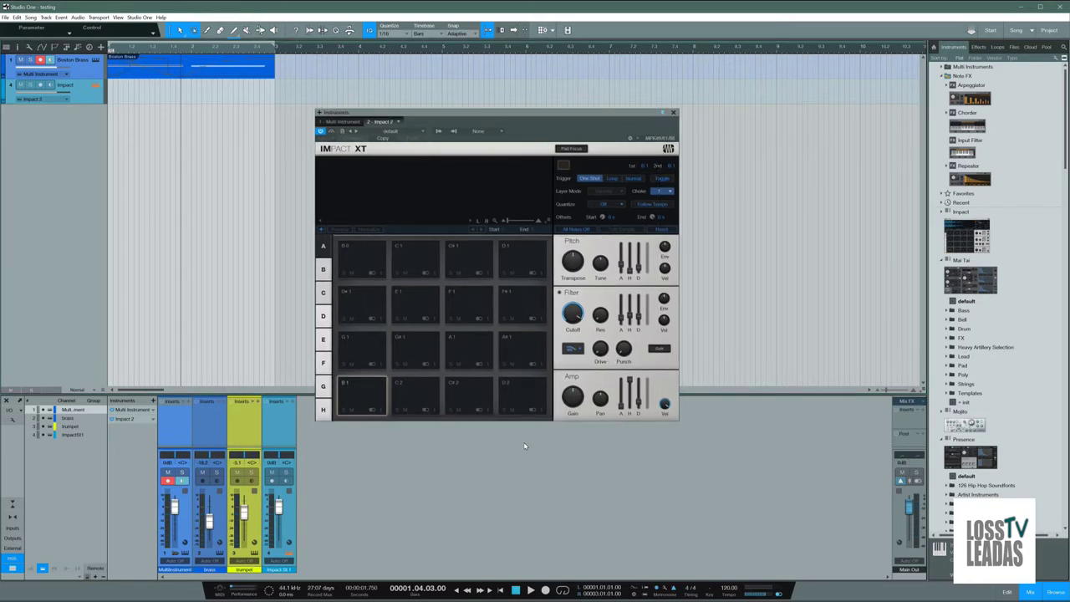
click(1021, 7)
right_click(834, 253)
click(777, 355)
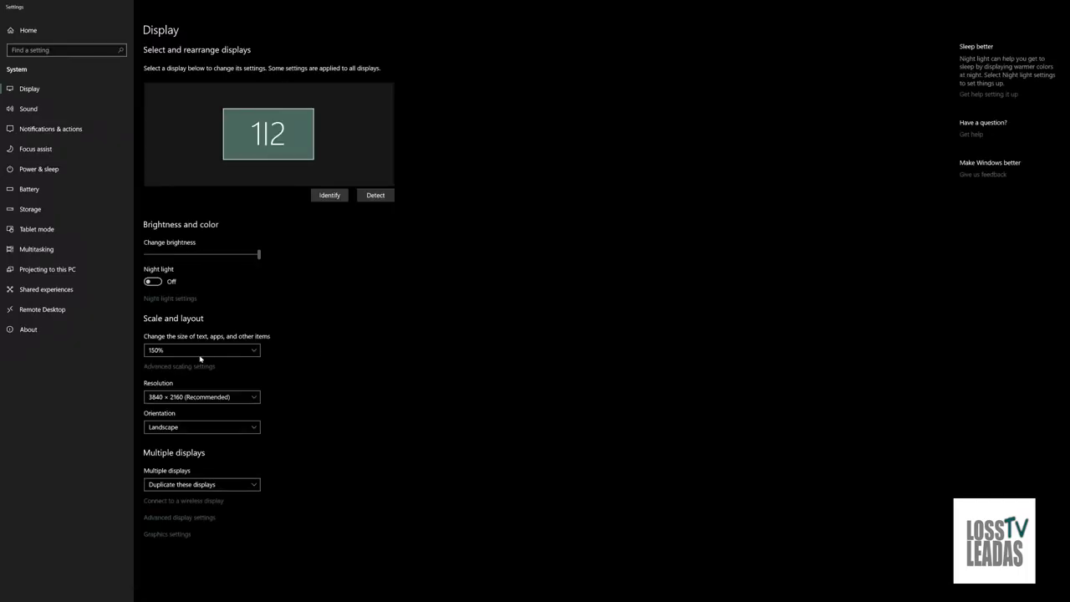
click(185, 354)
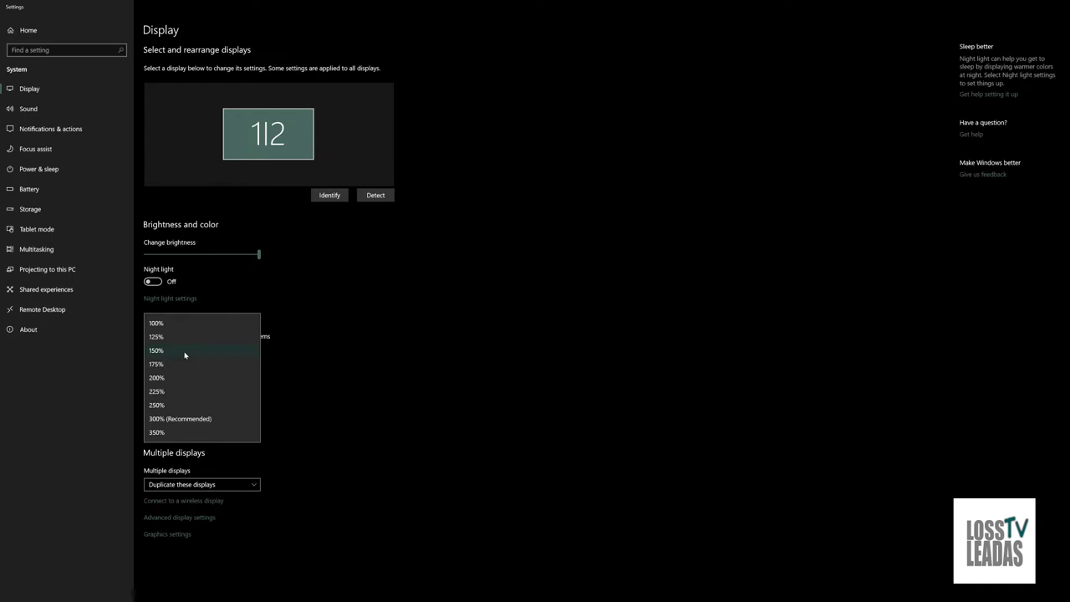
click(327, 334)
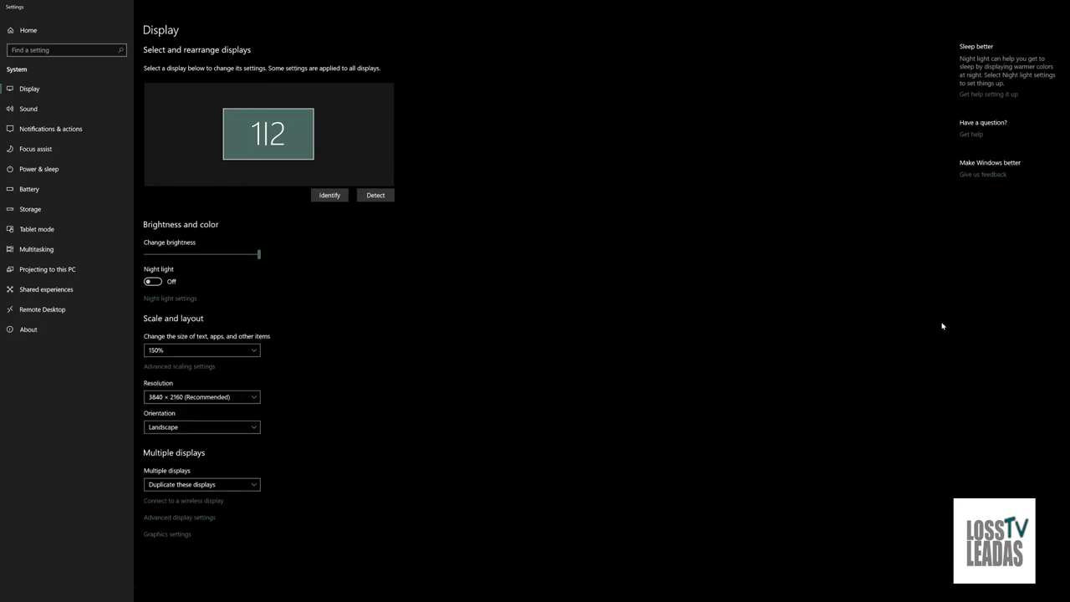
click(1038, 5)
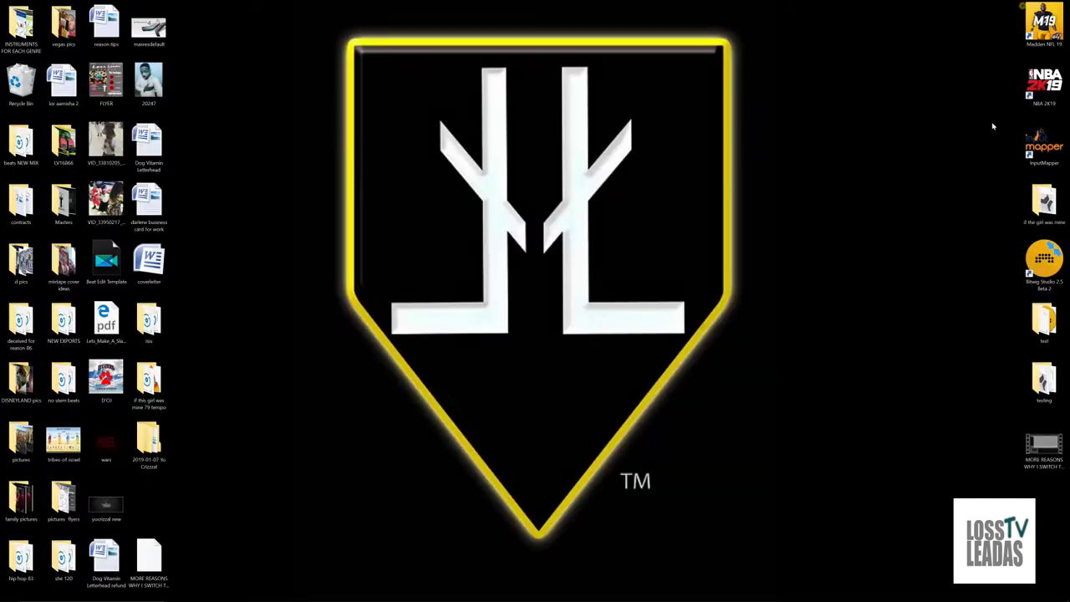
- Restore Studio One to view its Impact XT interface, minimize it, and switch to Bitwig Studio
click(853, 593)
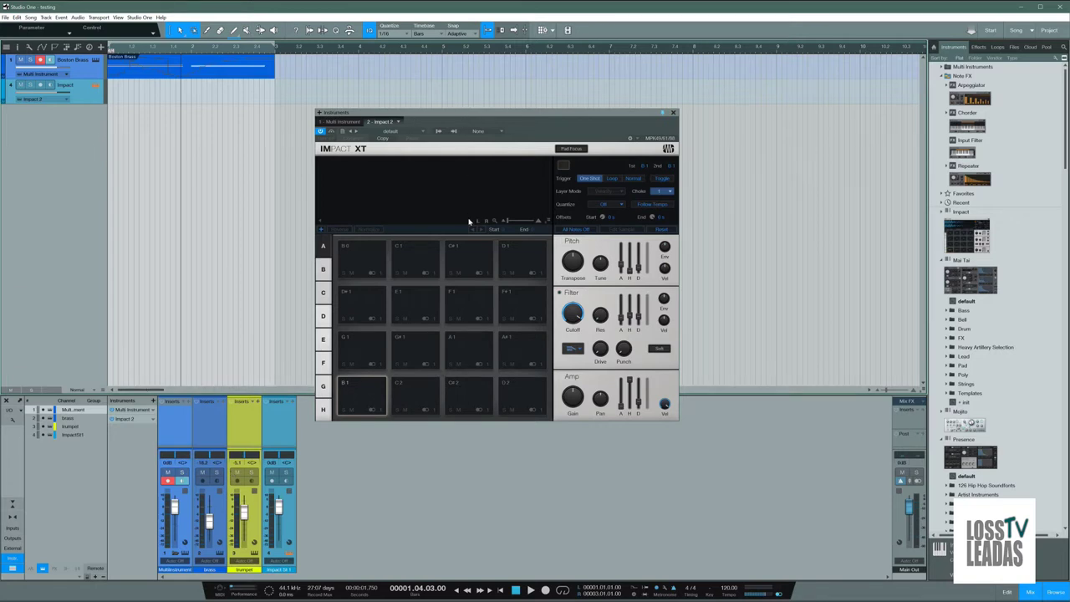
click(1025, 7)
click(786, 595)
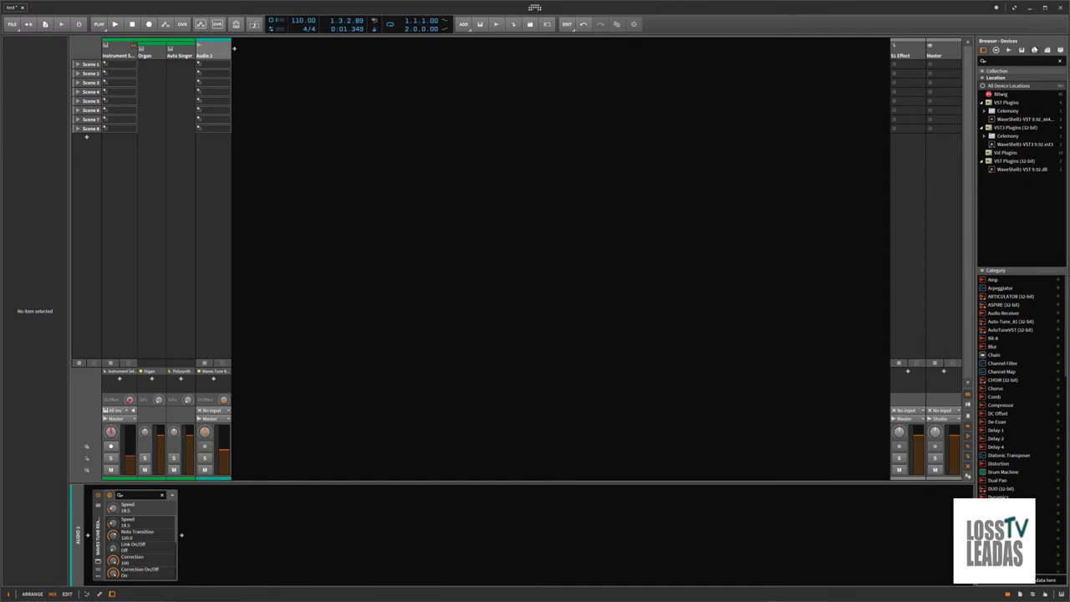
- Minimize Bitwig Studio, check the Windows display scaling once more, and minimize the settings window
click(1030, 11)
click(934, 595)
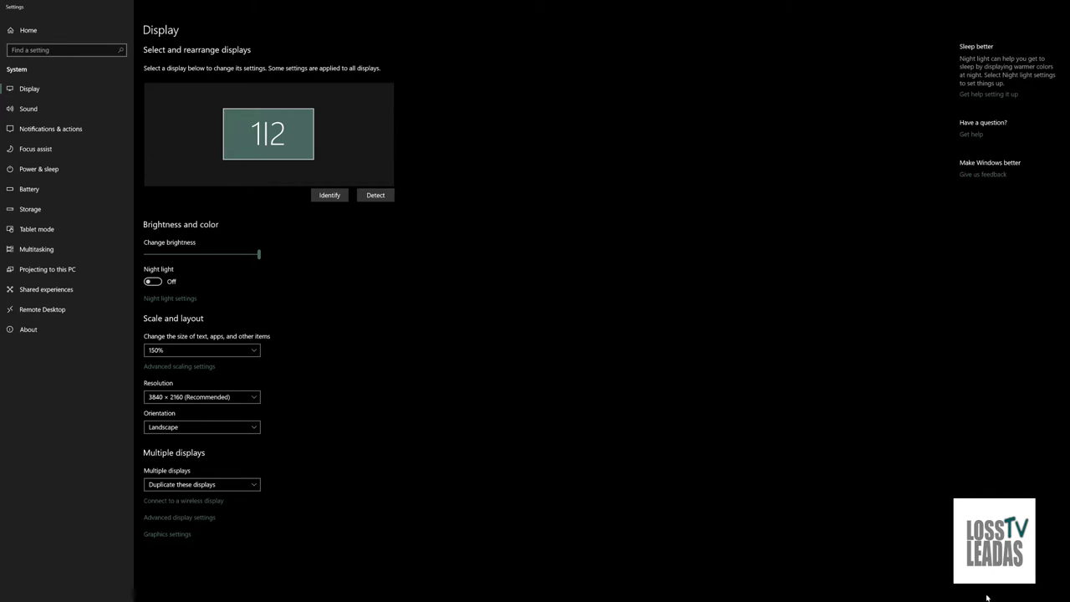
click(1021, 7)
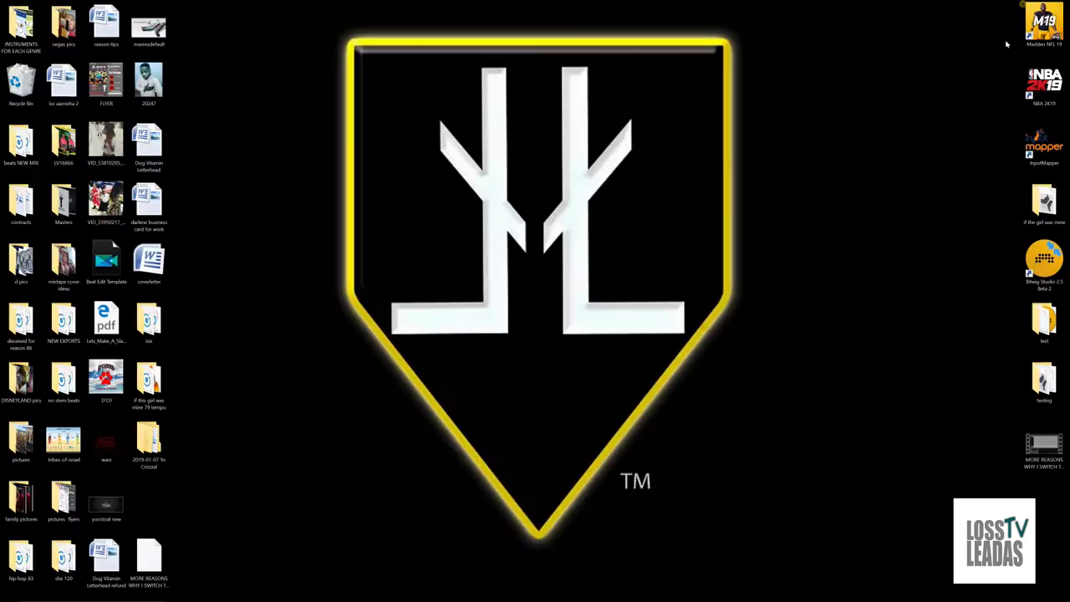
- Switch back to Bitwig Studio and increase its GUI scaling three times
click(794, 593)
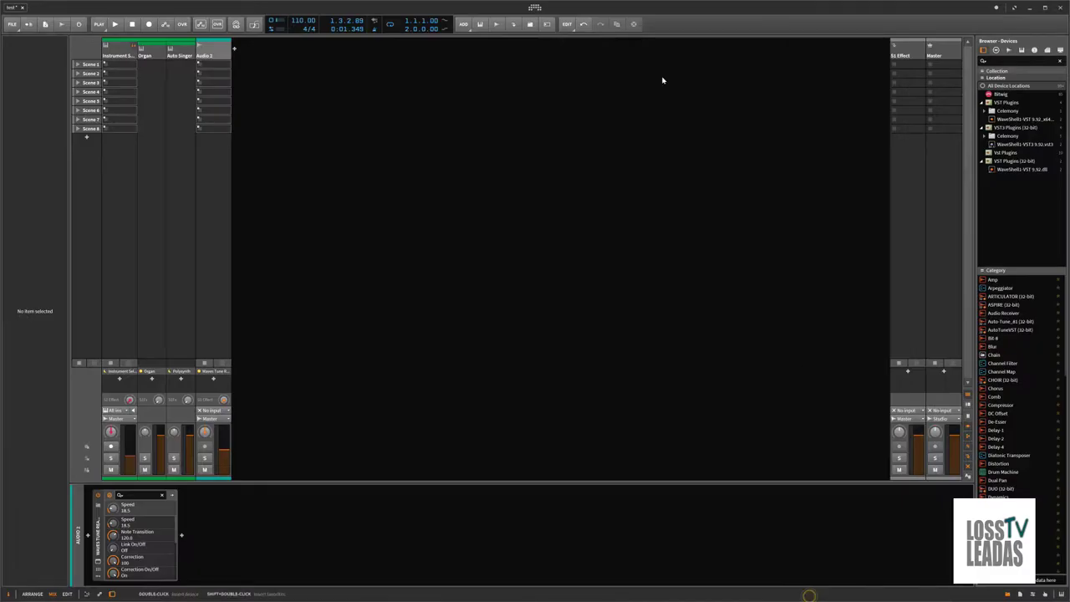
click(706, 11)
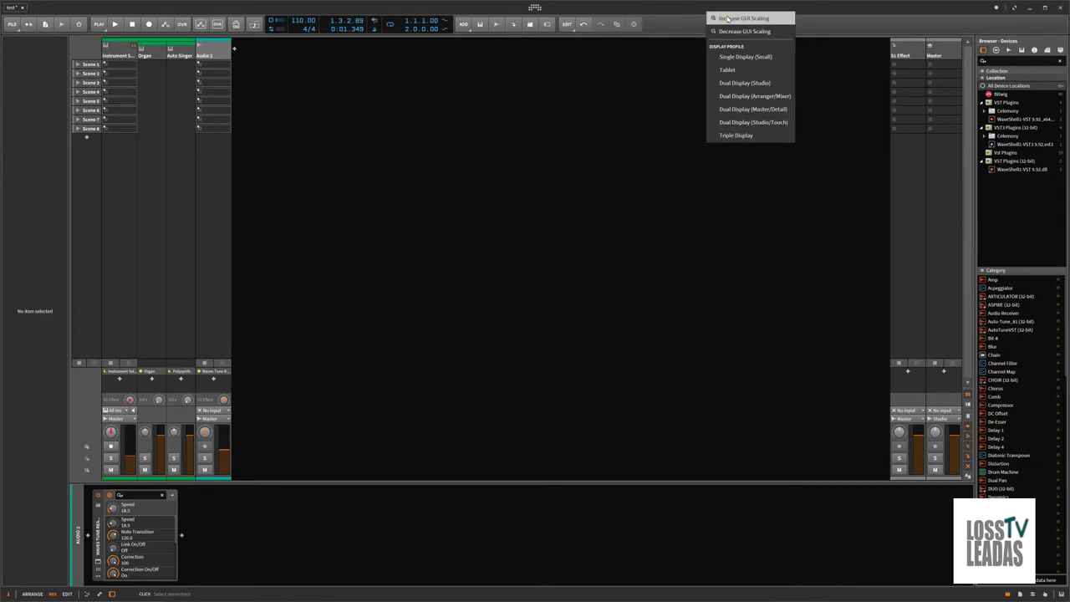
click(727, 18)
click(722, 10)
click(727, 15)
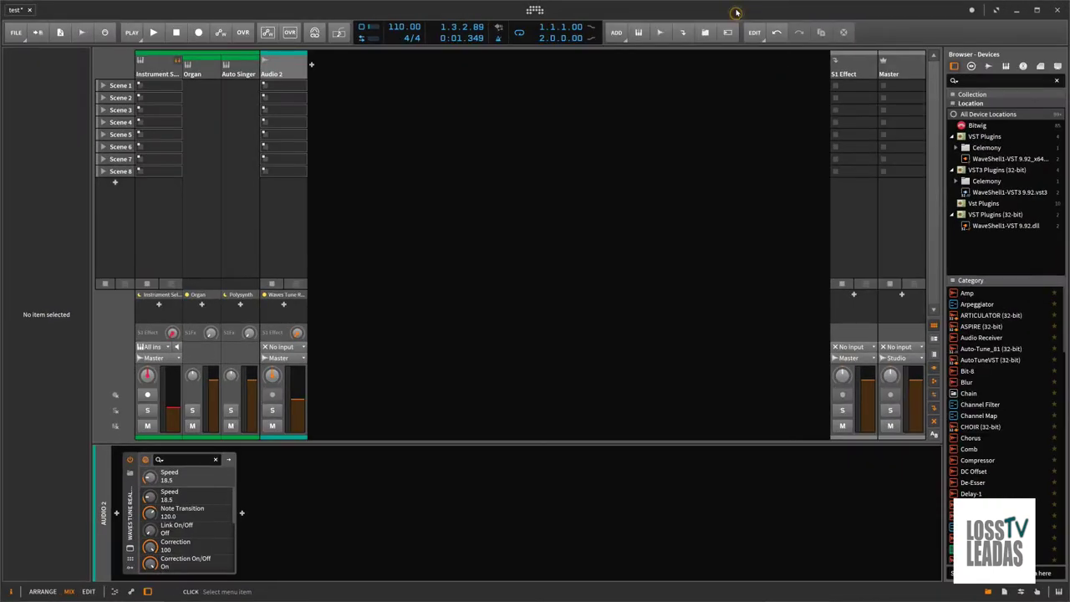
click(735, 11)
click(748, 19)
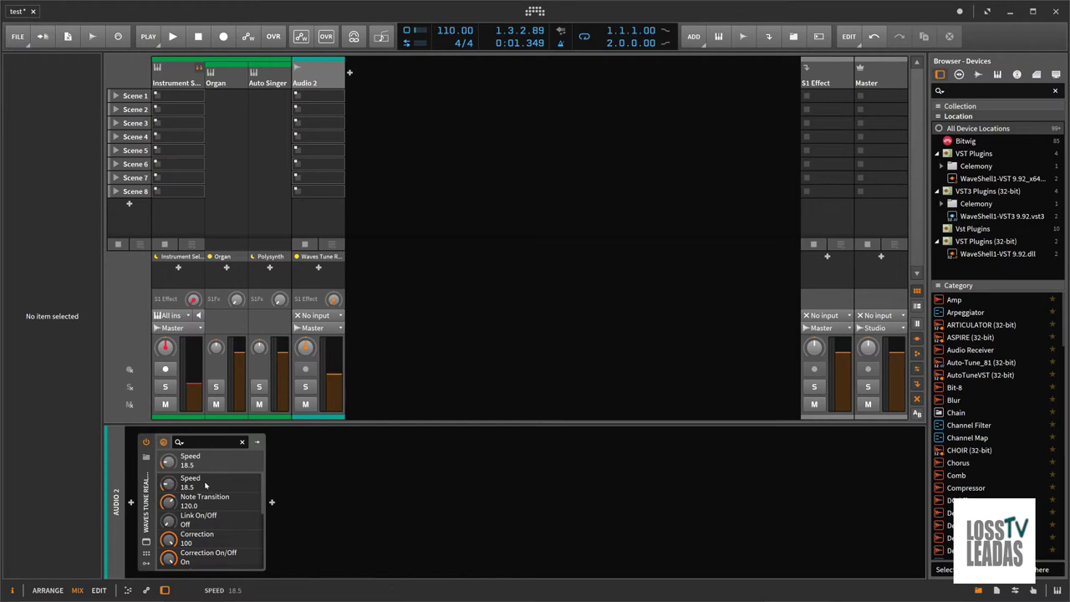
- View the replacement presets for the Waves Tune Real-Time device on Audio 2 and dismiss them without choosing one
click(146, 460)
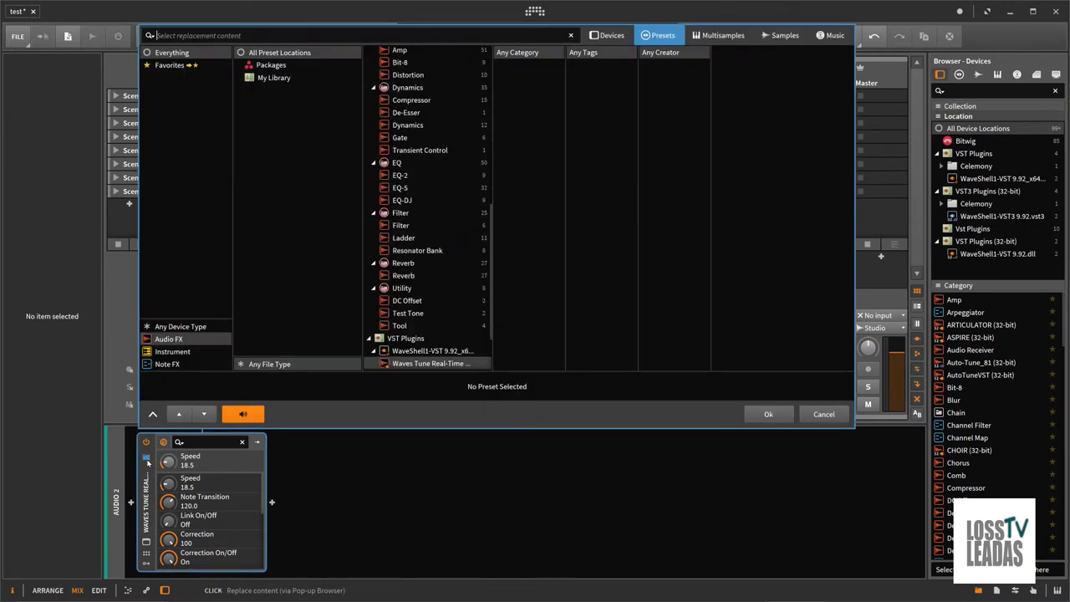
click(822, 414)
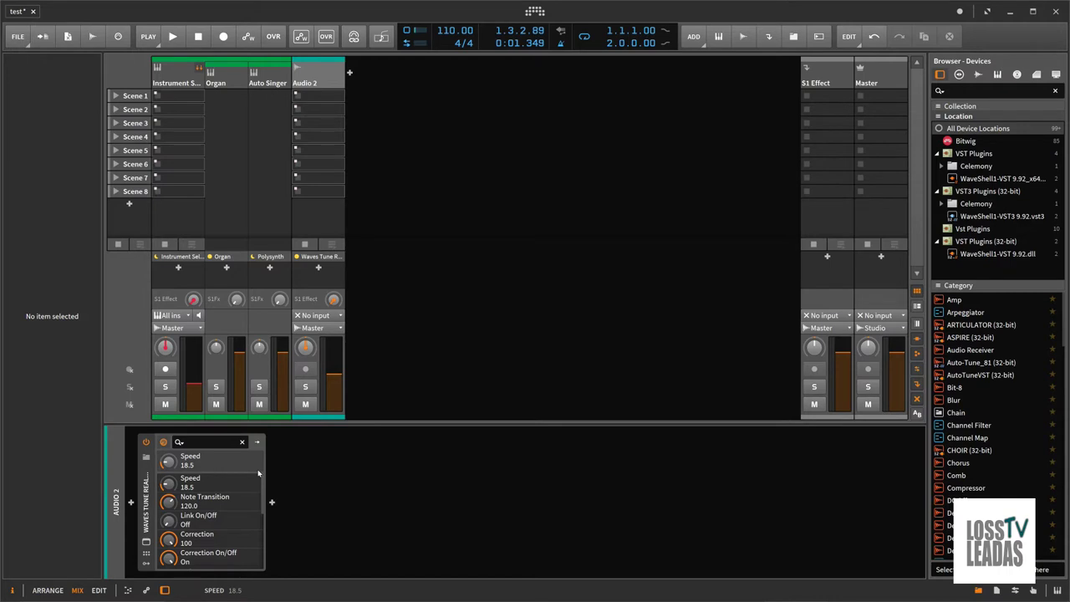
- Try mapping the Waves Tune Real-Time device's on/off switch to a controller or key, and stop the mapping mode
right_click(146, 443)
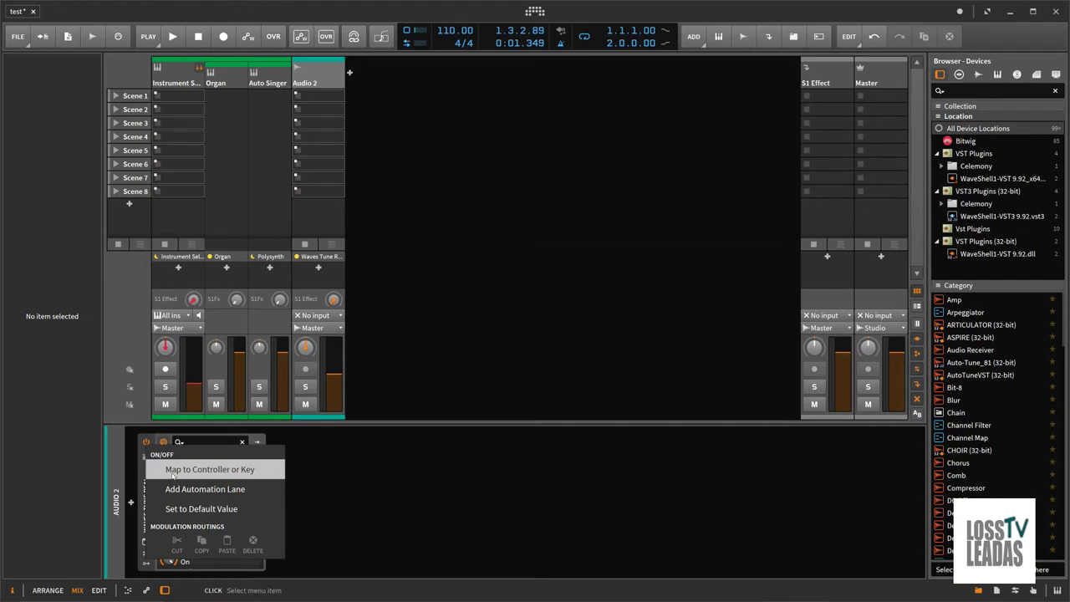
click(173, 474)
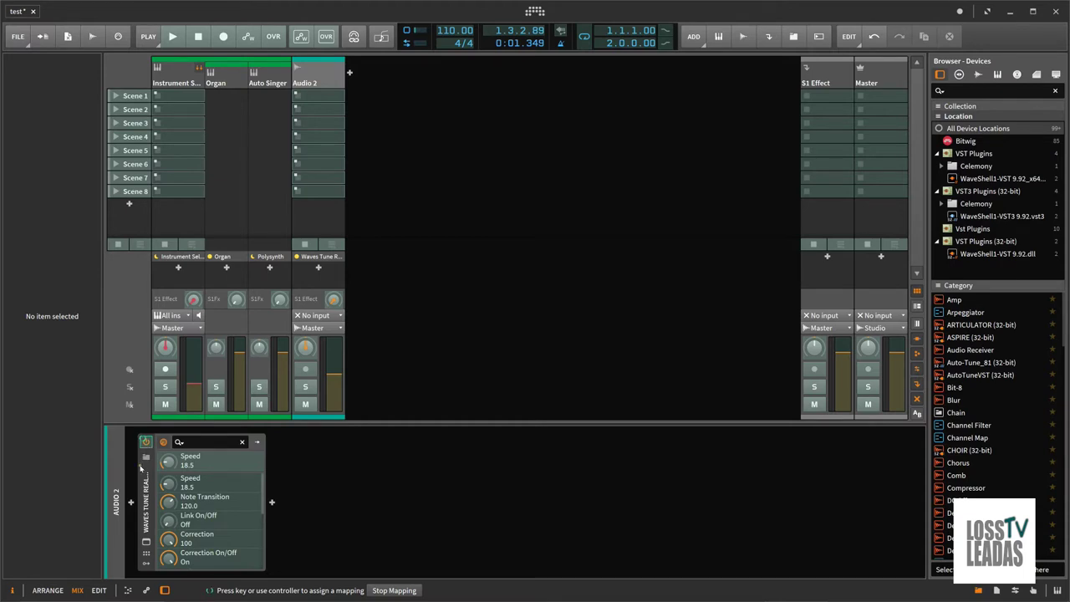
click(142, 465)
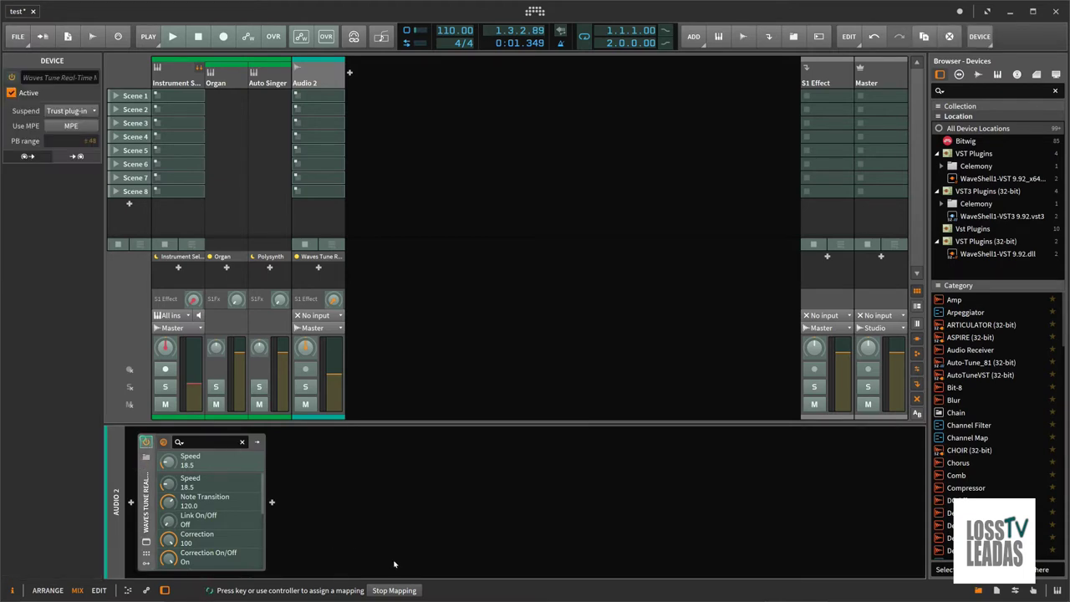
click(391, 590)
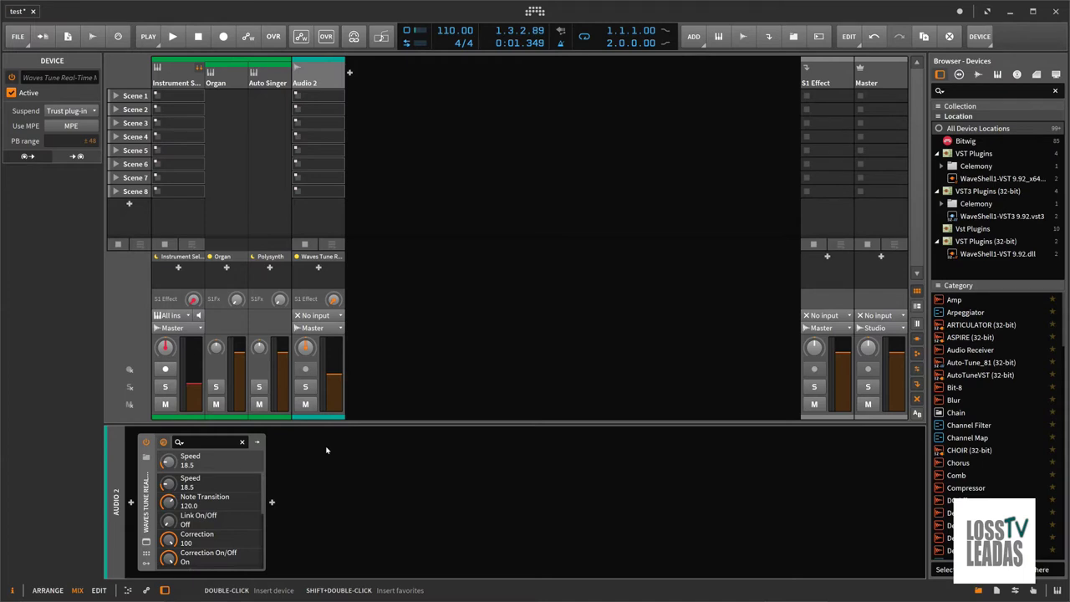
- Collapse the Instrument Selector track's layers and delete both the instrument track and the audio track
click(198, 68)
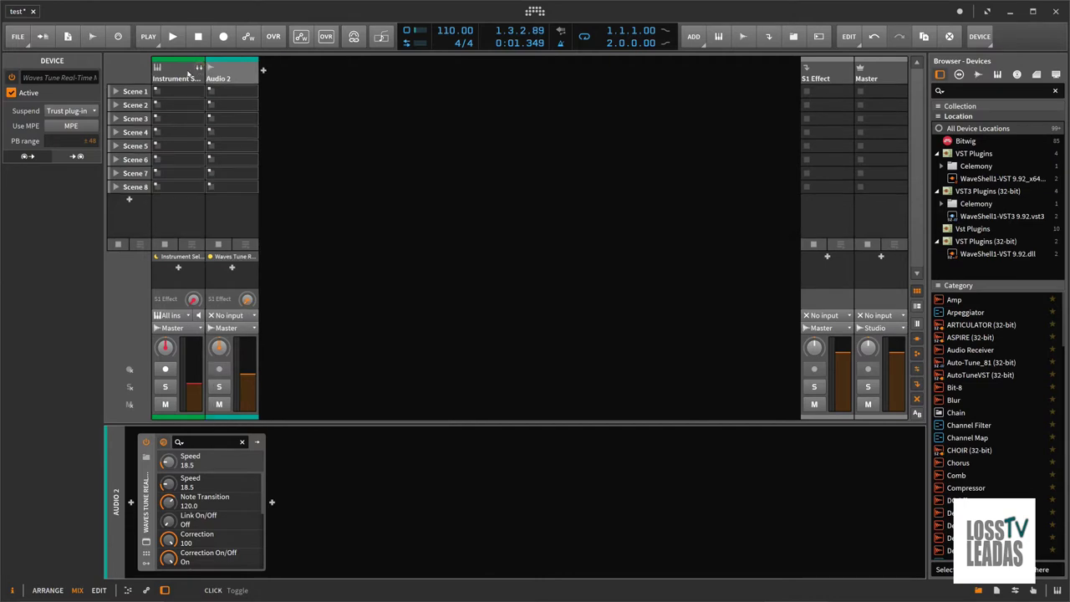
click(189, 76)
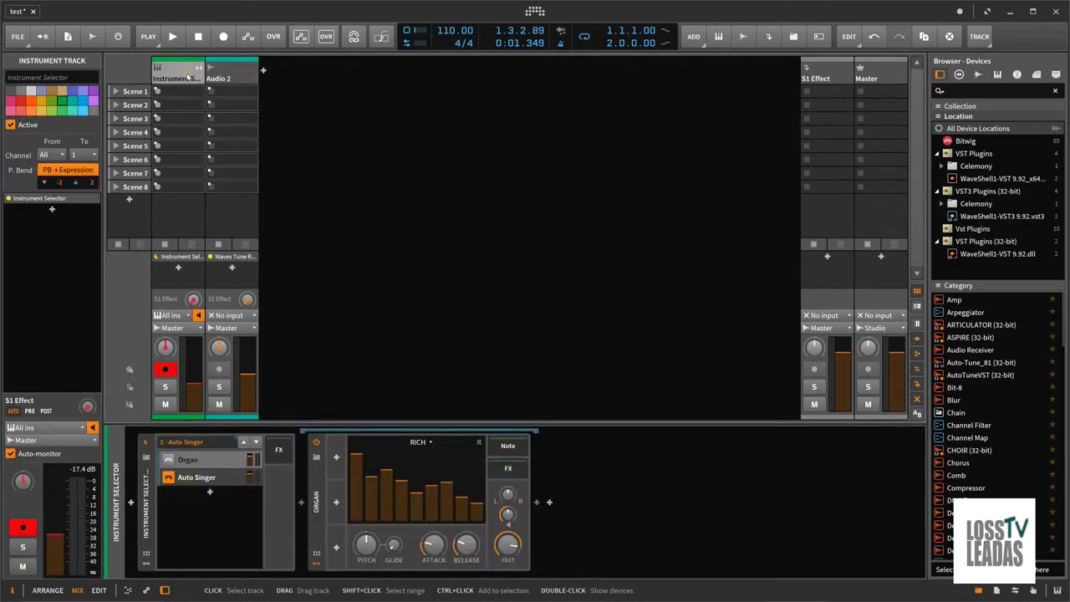
key(ctrl+a)
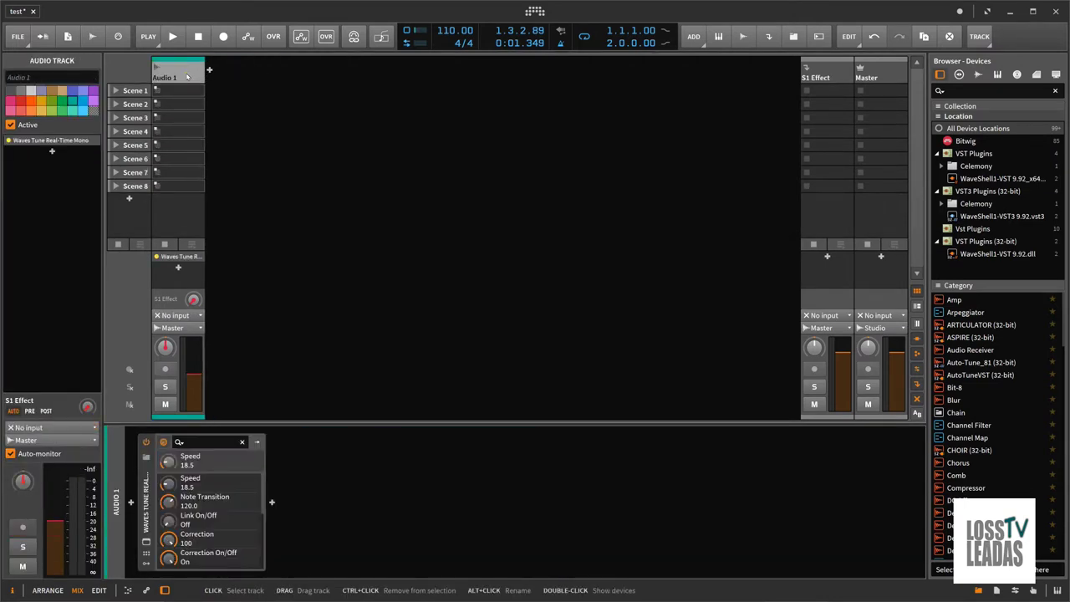
key(Delete)
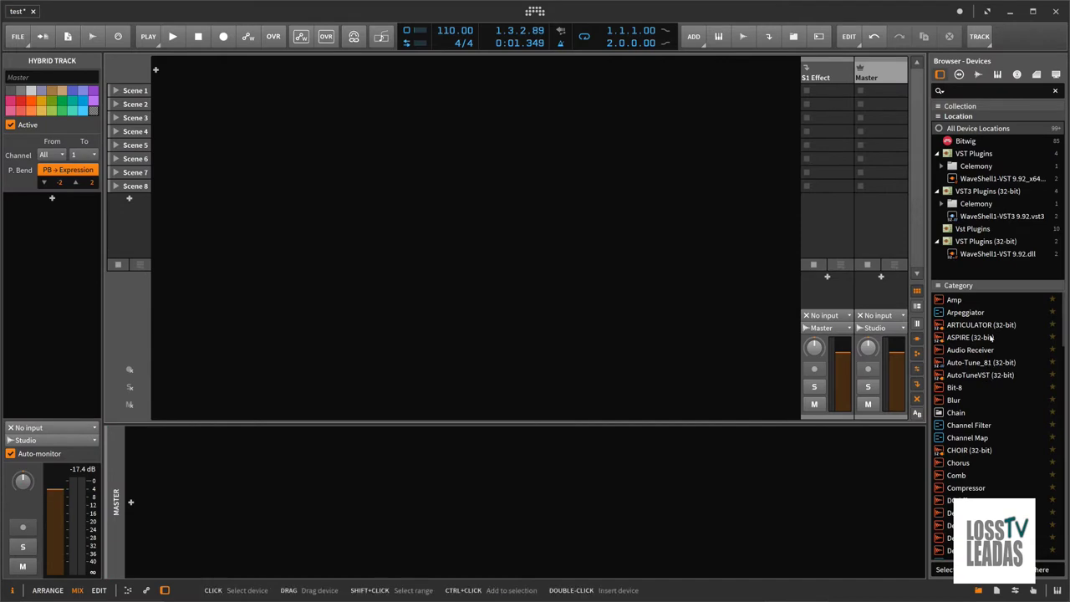
- Look over the browser's library file locations, and examine the MIDI clip list with the Packages location collapsed
click(1055, 74)
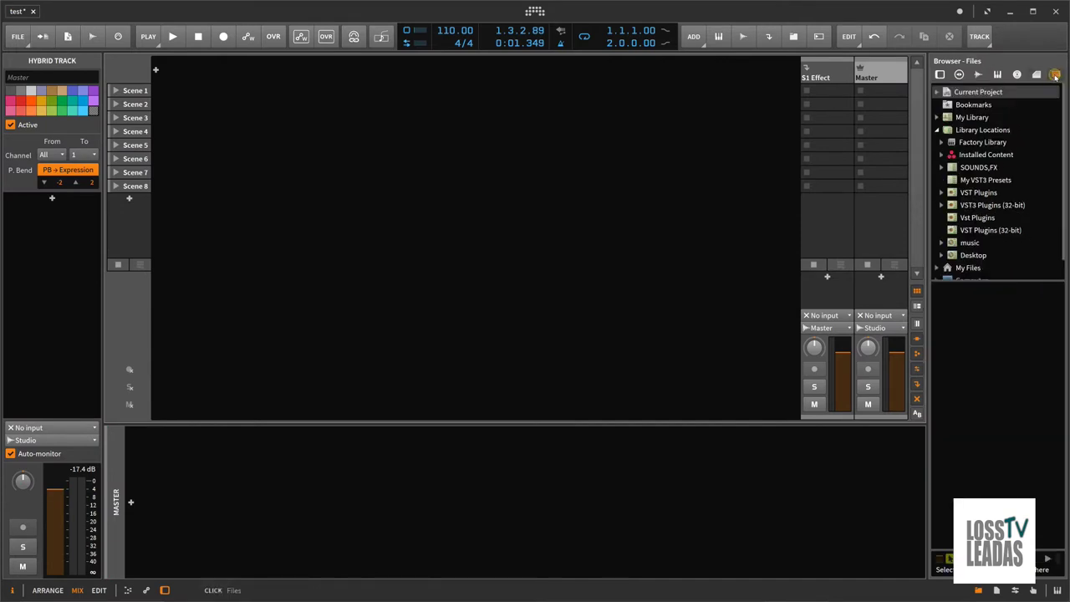
scroll(1018, 220, down, 1)
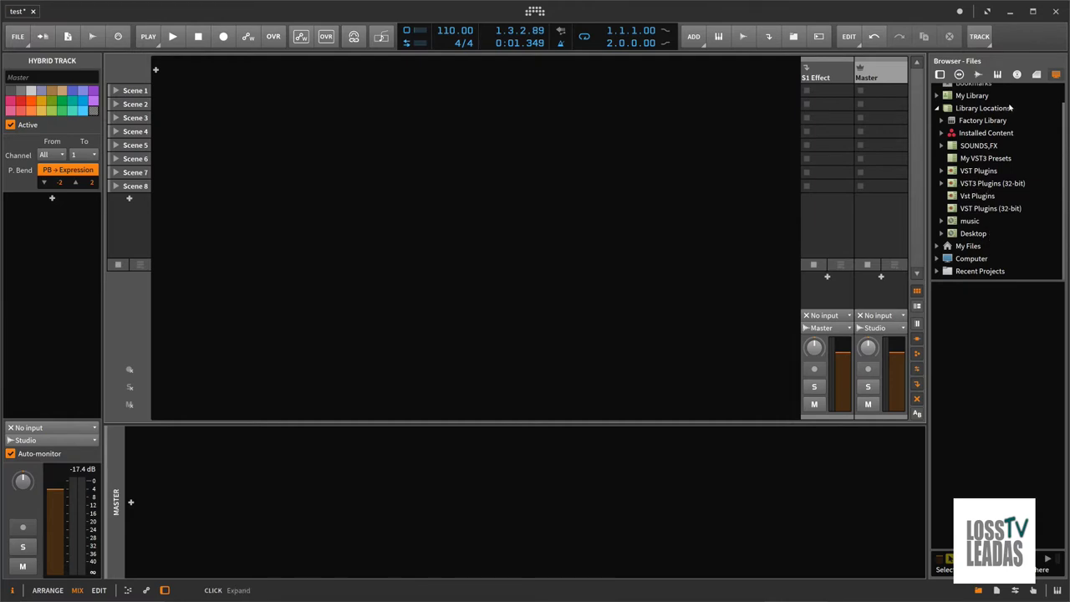
click(1036, 74)
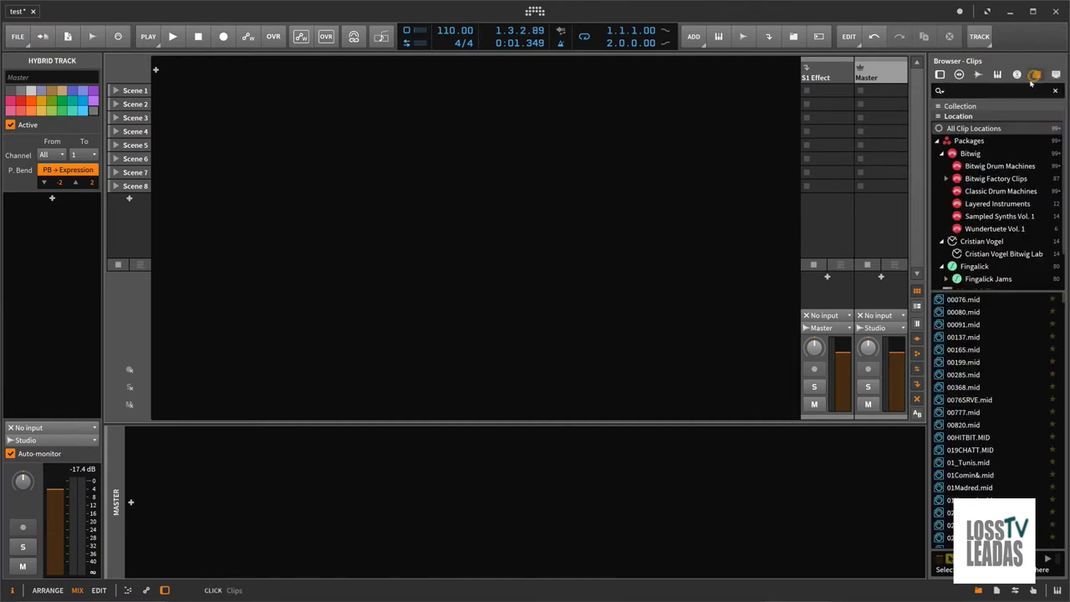
click(939, 142)
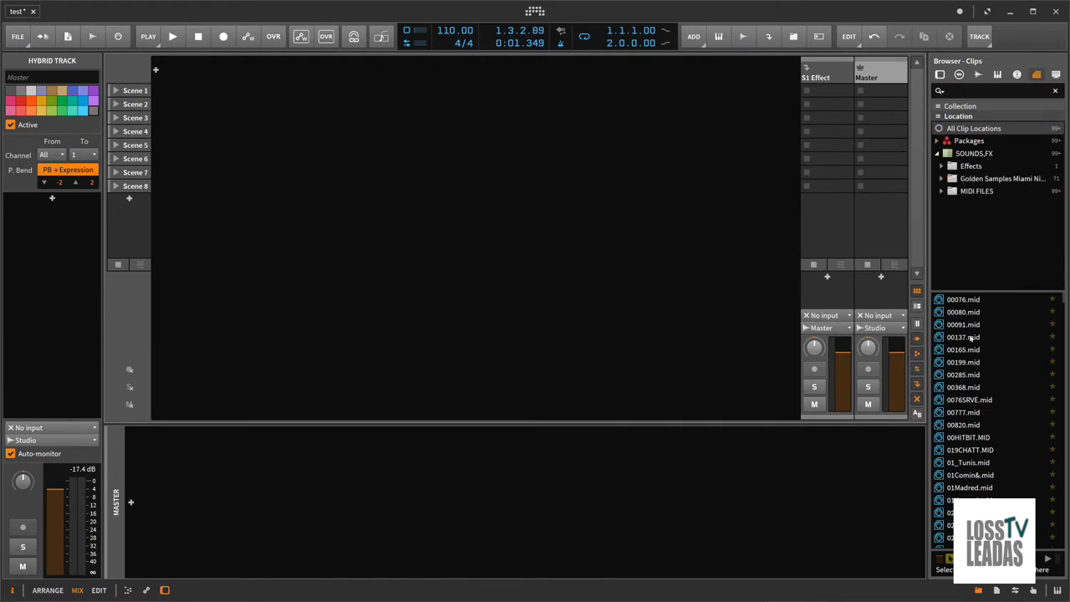
scroll(969, 425, down, 5)
scroll(969, 424, down, 4)
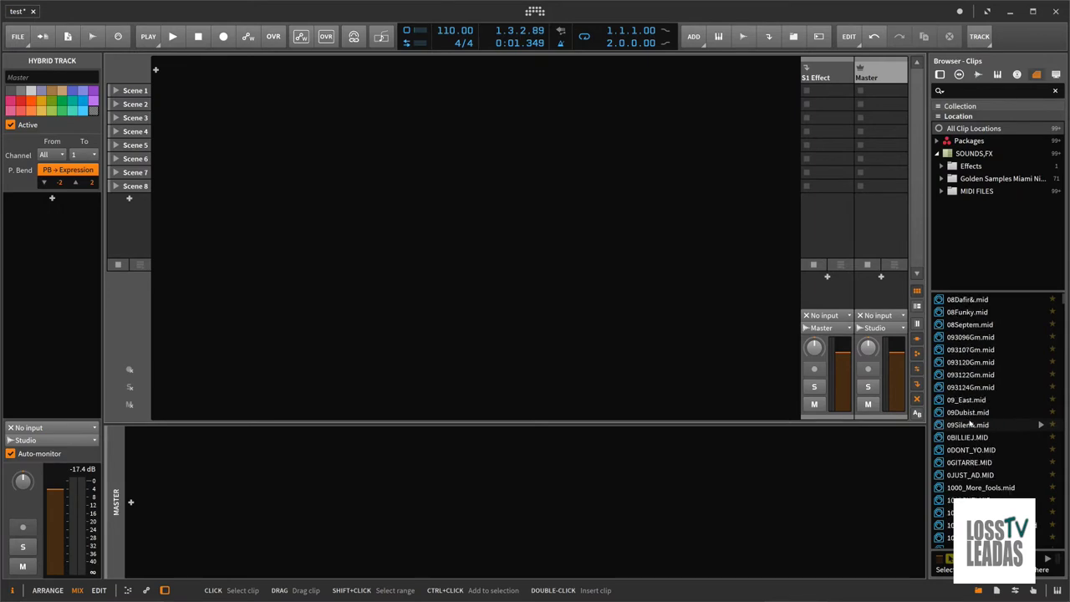
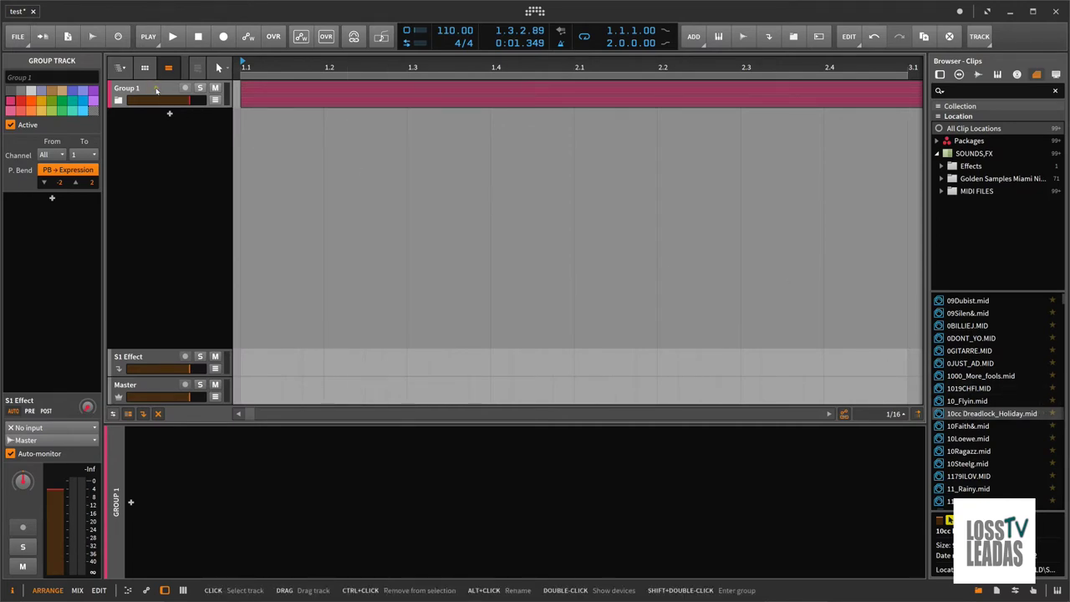
- Delete the Group 1 track from the arrangement
right_click(155, 90)
click(290, 270)
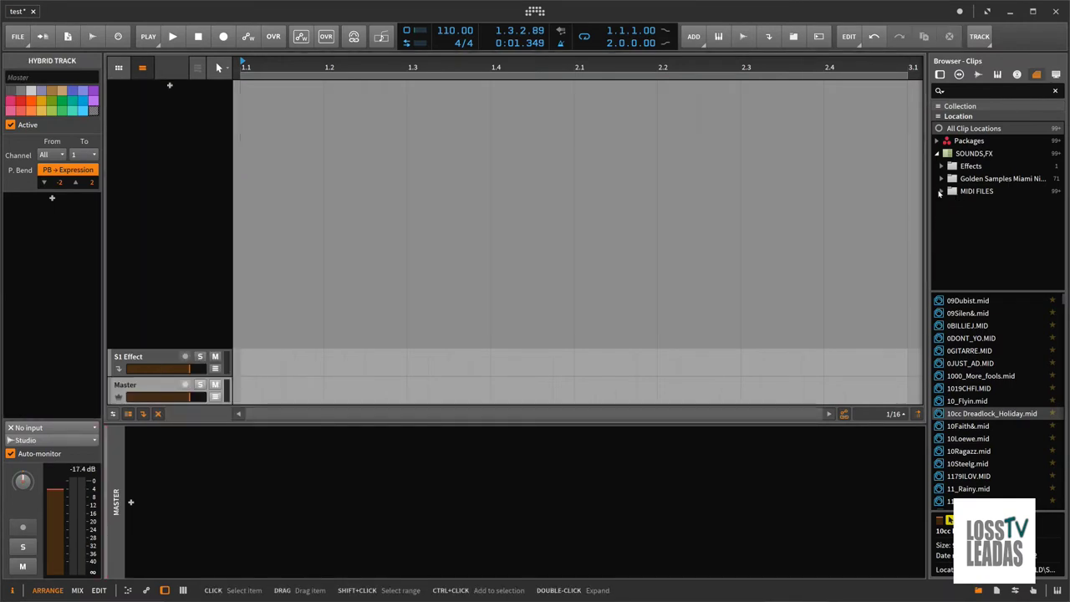
- Examine the nested folders of the MIDI FILES clip location, including the 4272 and 5274 midi music file collections
click(940, 192)
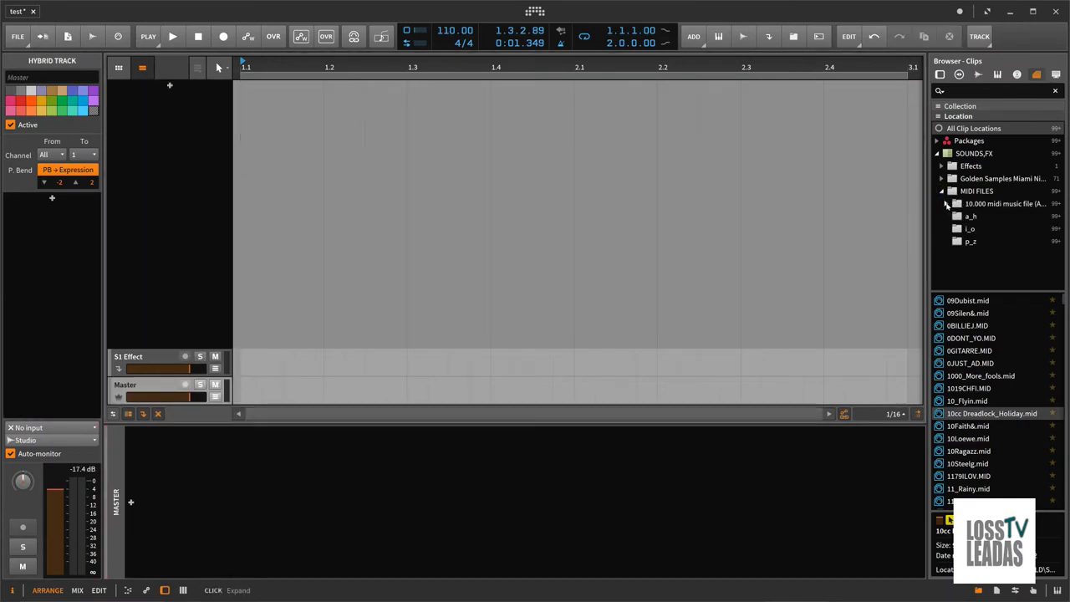
click(946, 203)
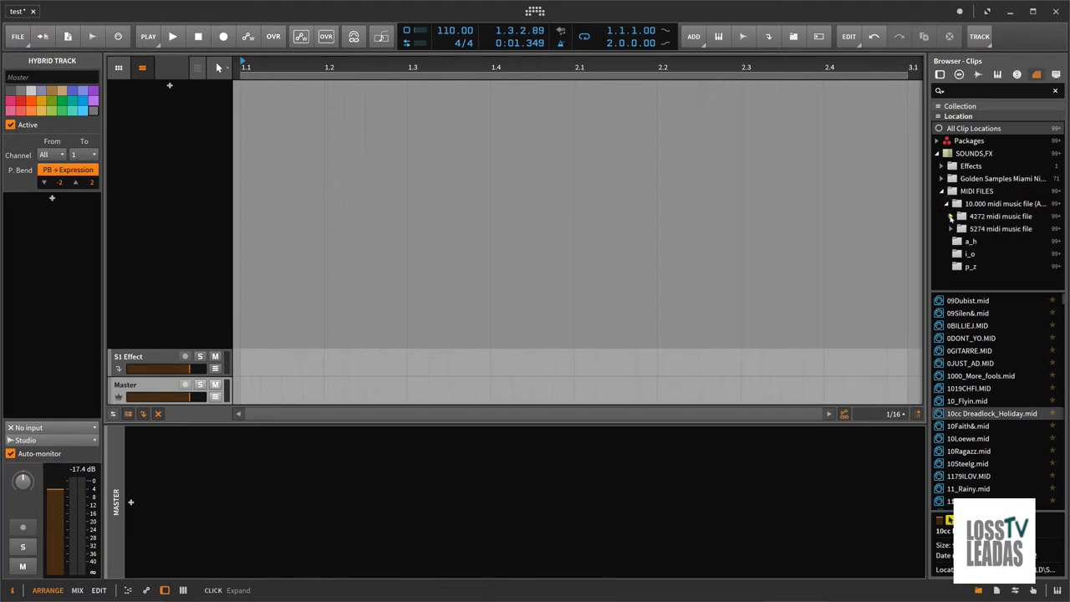
click(950, 216)
click(951, 242)
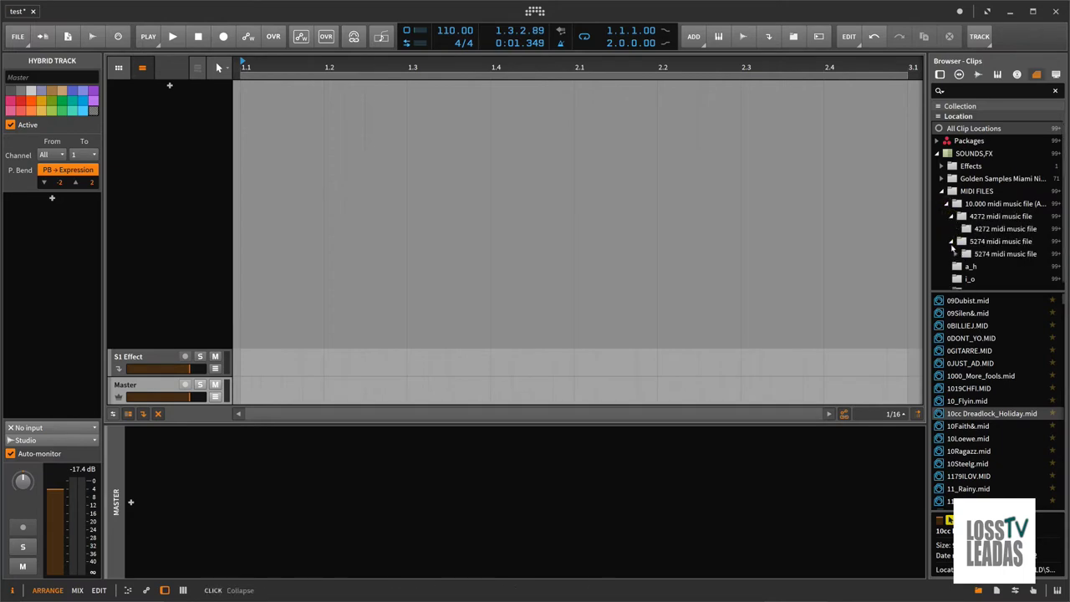
click(956, 254)
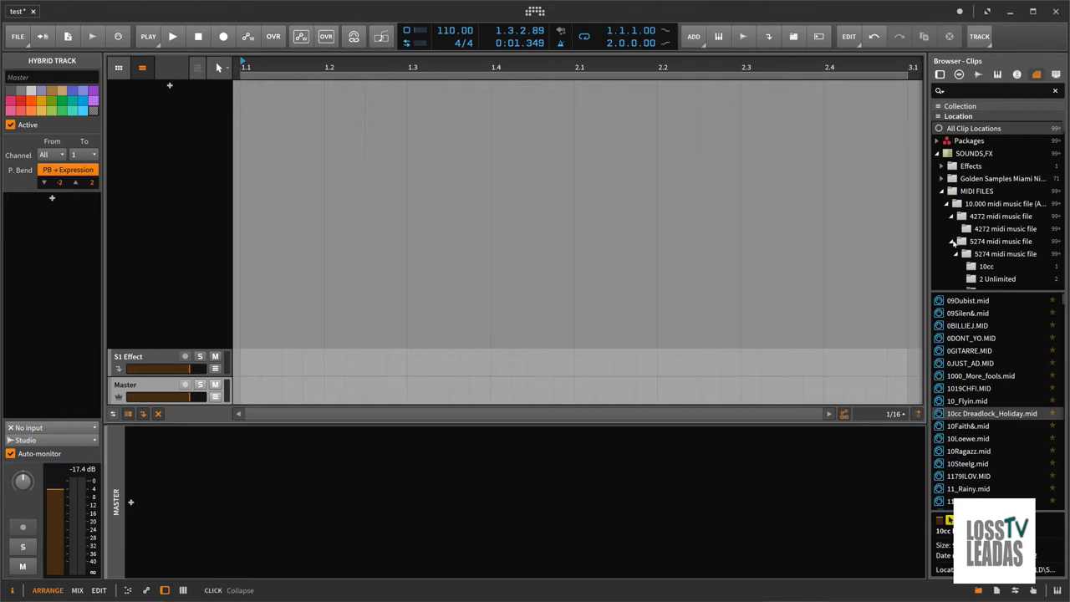
click(952, 241)
click(951, 216)
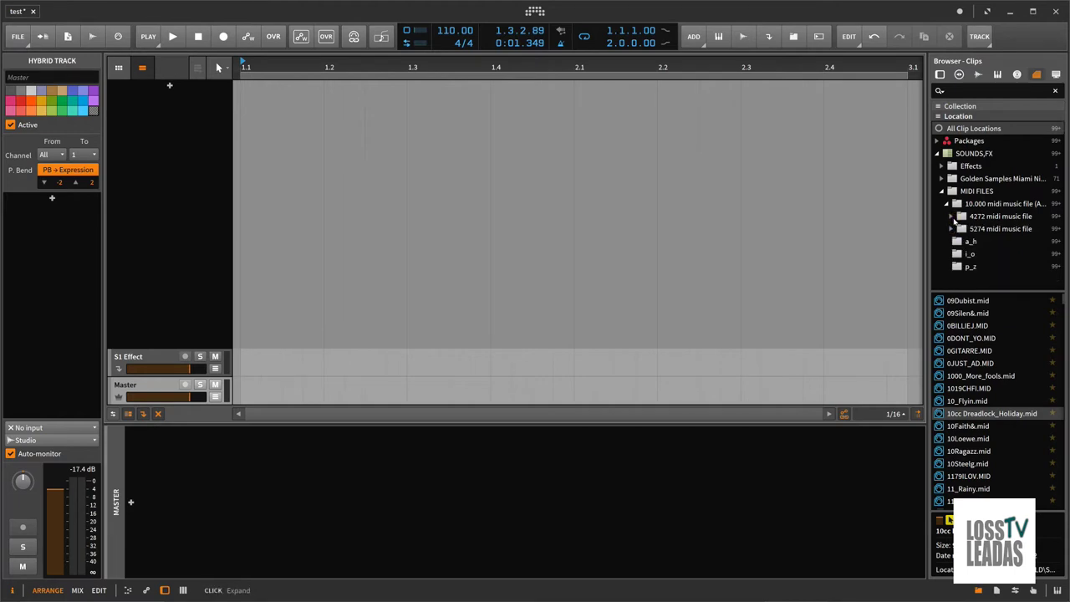
- Insert the 0BILLIEJ.MID clip at the start of the arrangement and unfold its group to show the full length of every track
click(965, 328)
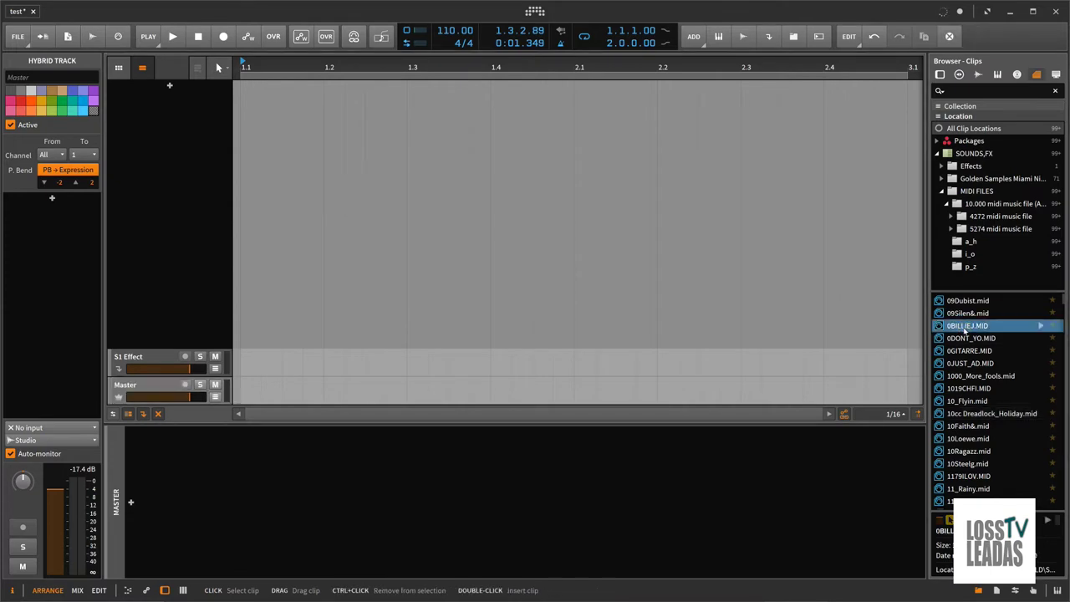
drag(975, 330, 249, 120)
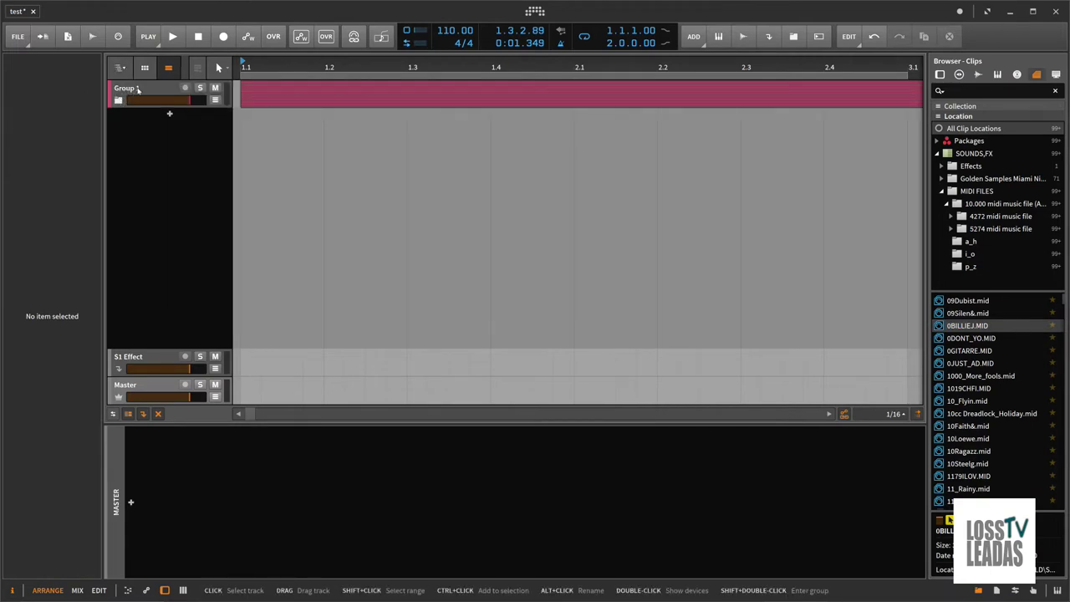
click(119, 101)
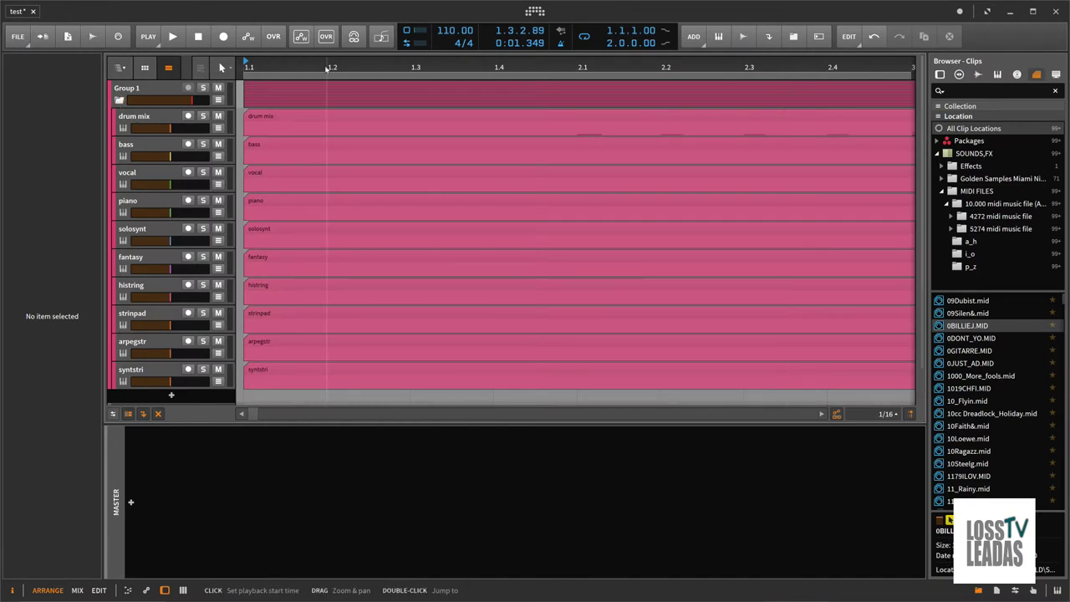
drag(326, 70, 396, 67)
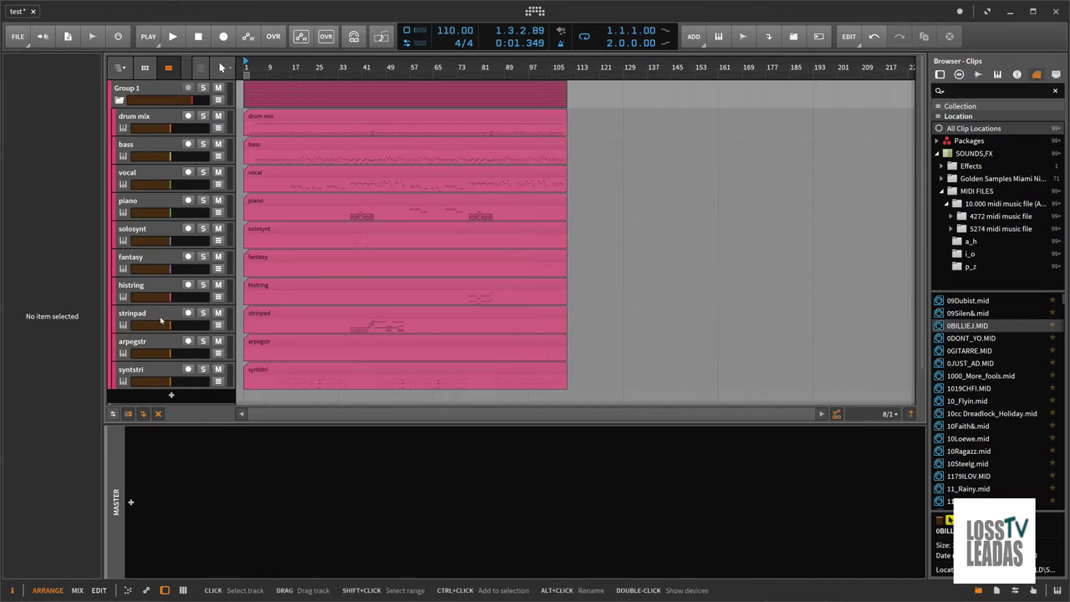
- Check which instruments are loaded on the solosynt, fantasy, histring and strinpad tracks
click(156, 233)
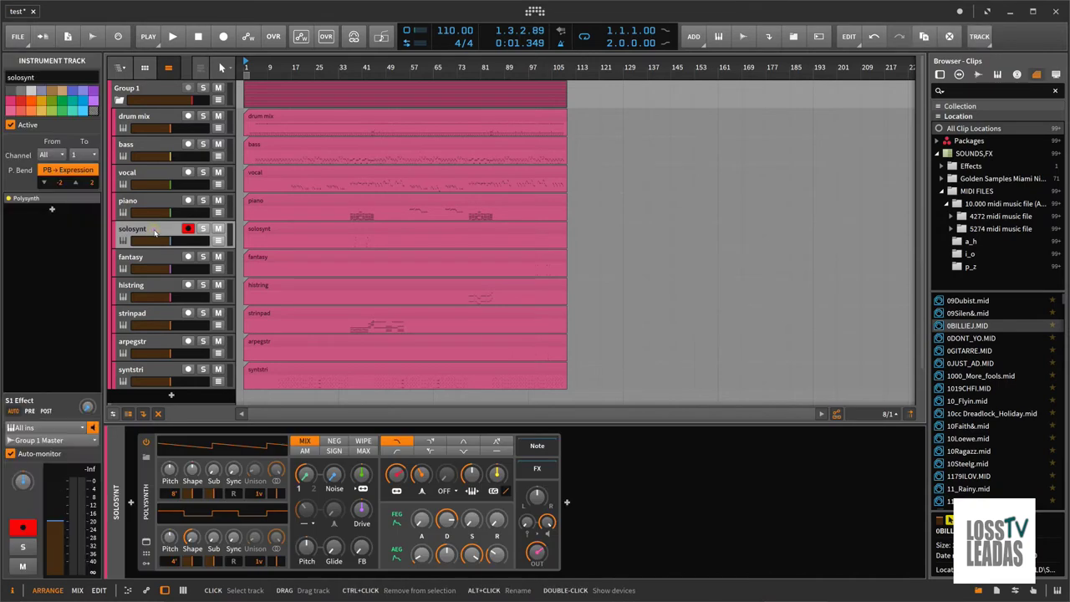
click(161, 257)
click(165, 284)
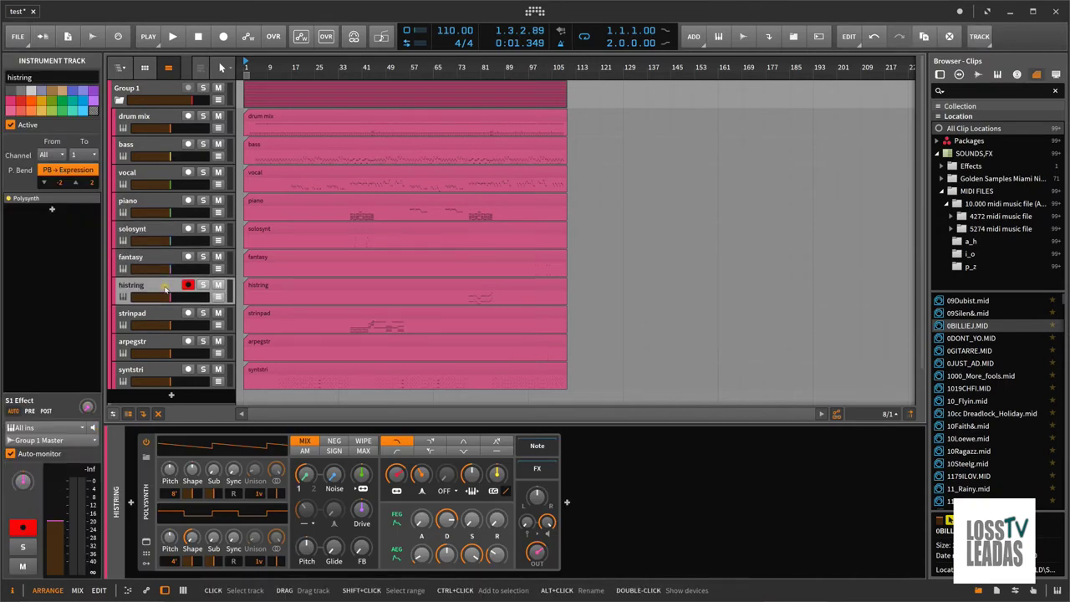
click(163, 309)
- Play the imported MIDI arrangement from the start with the arranger loop turned off
click(173, 40)
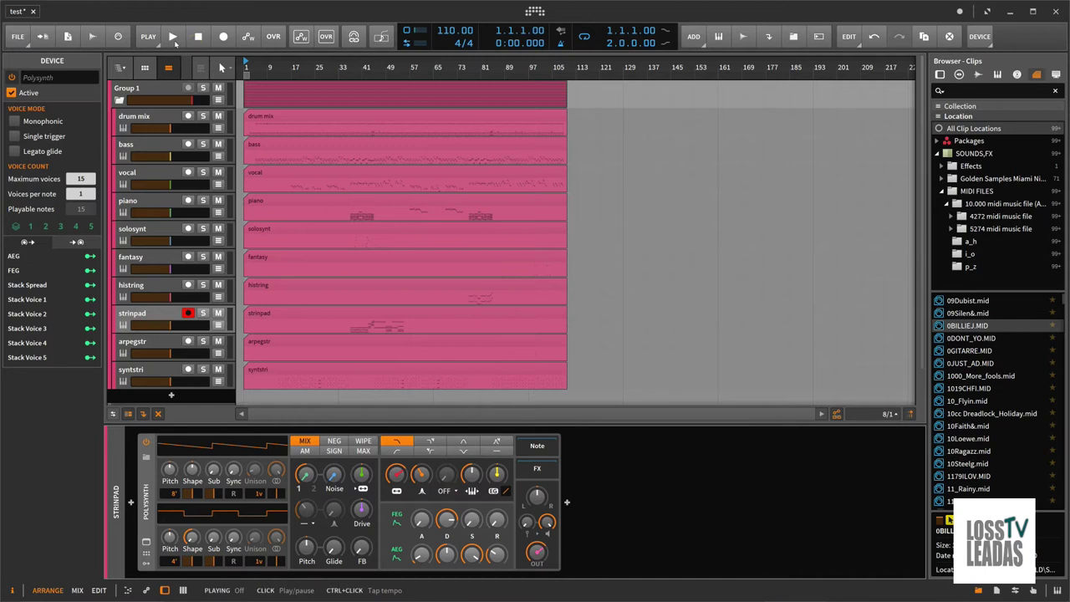
click(173, 38)
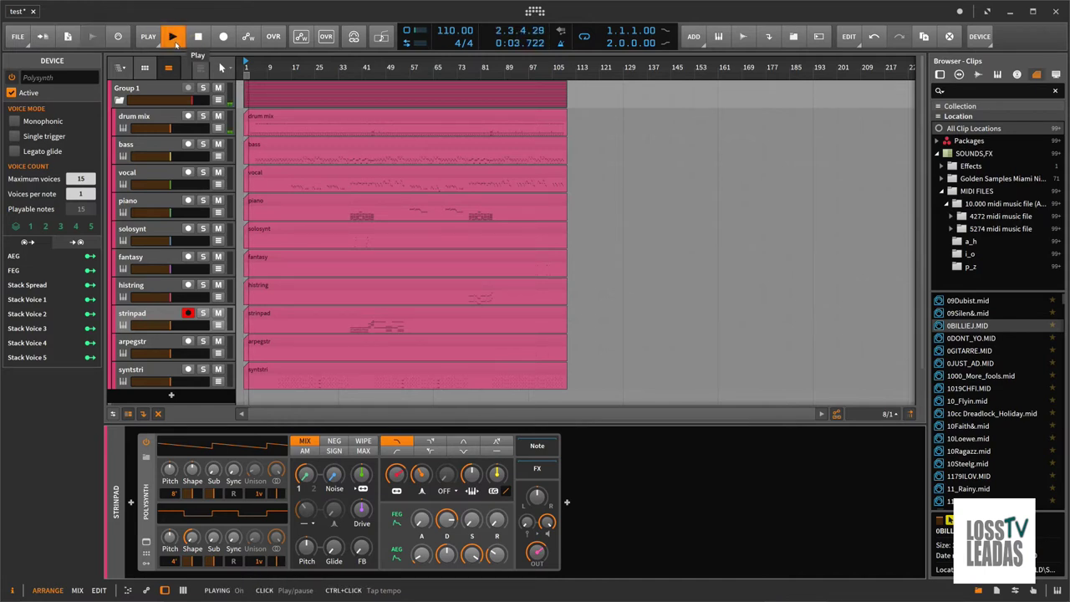
click(173, 38)
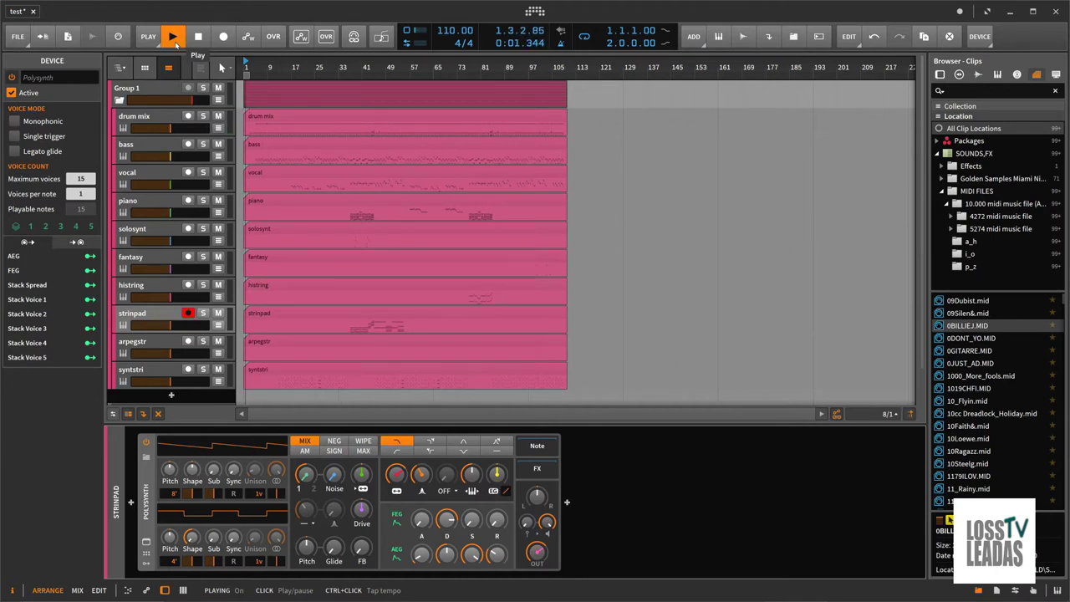
click(584, 36)
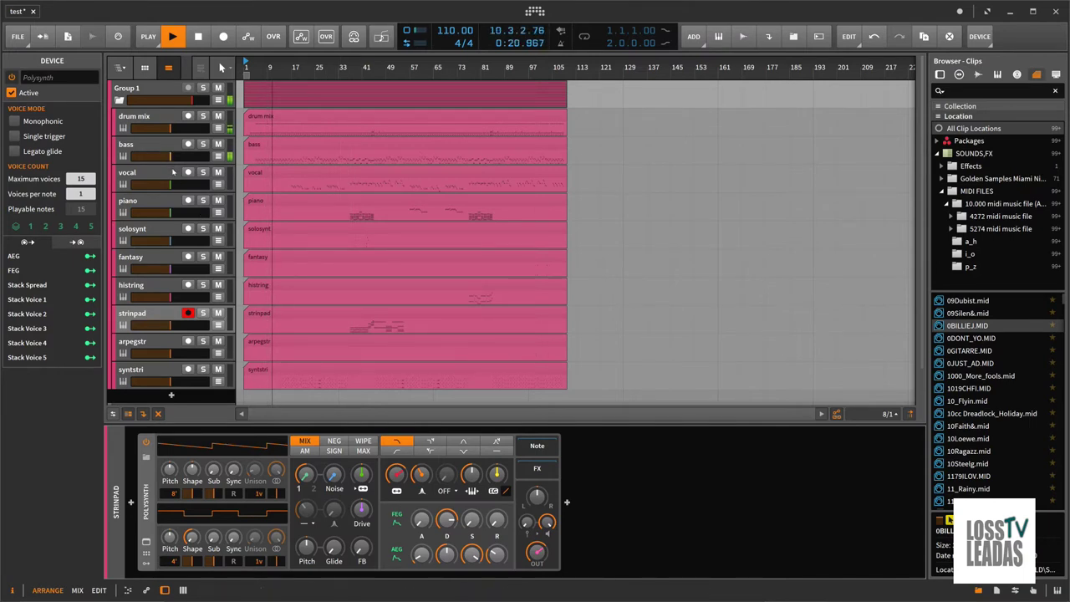
- Inspect the notes of the syntstri clip and view the device on the histring track
click(169, 376)
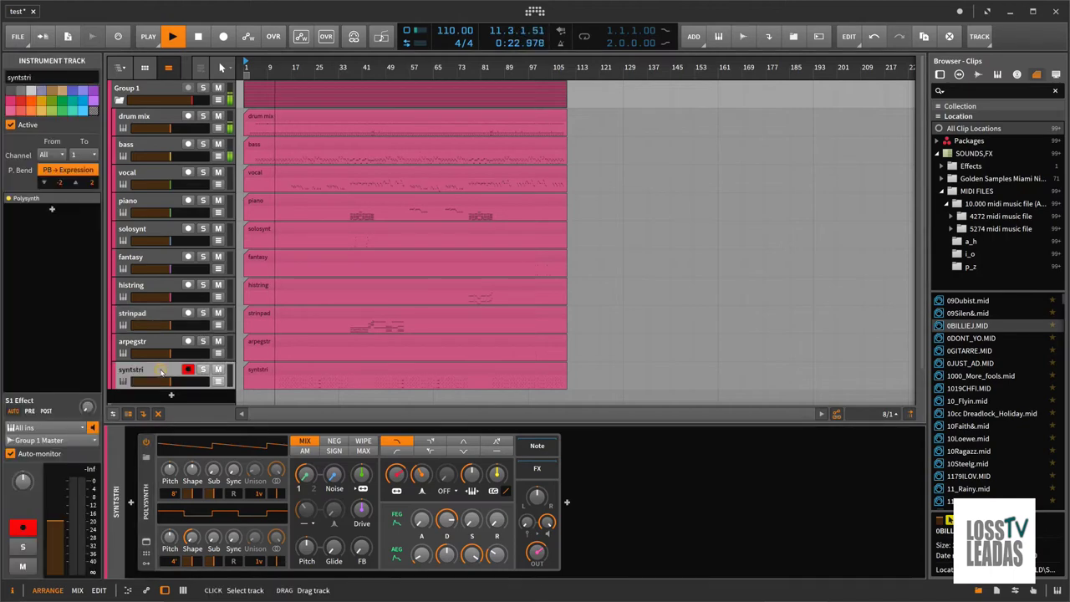
double_click(265, 371)
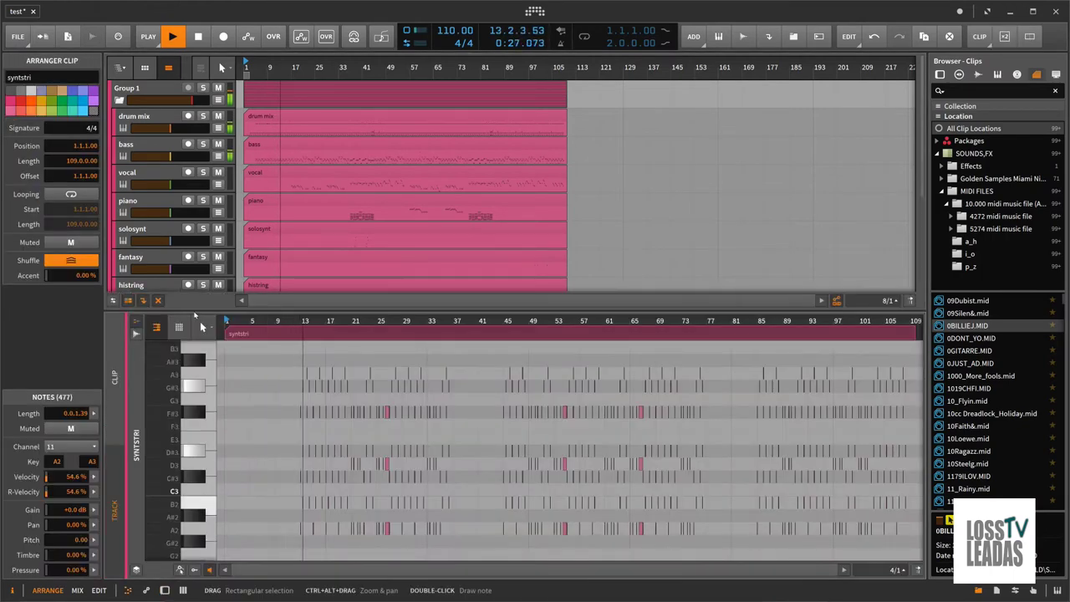
click(169, 287)
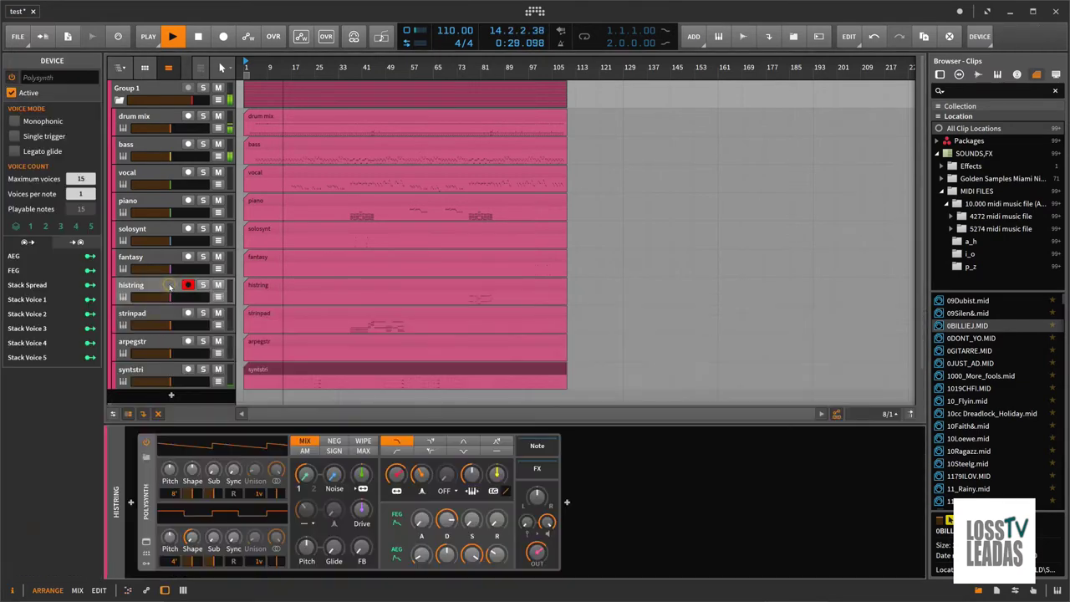
- Replace the syntstri track's Polysynth with the 90's Ambient instrument preset and stop playback
click(167, 373)
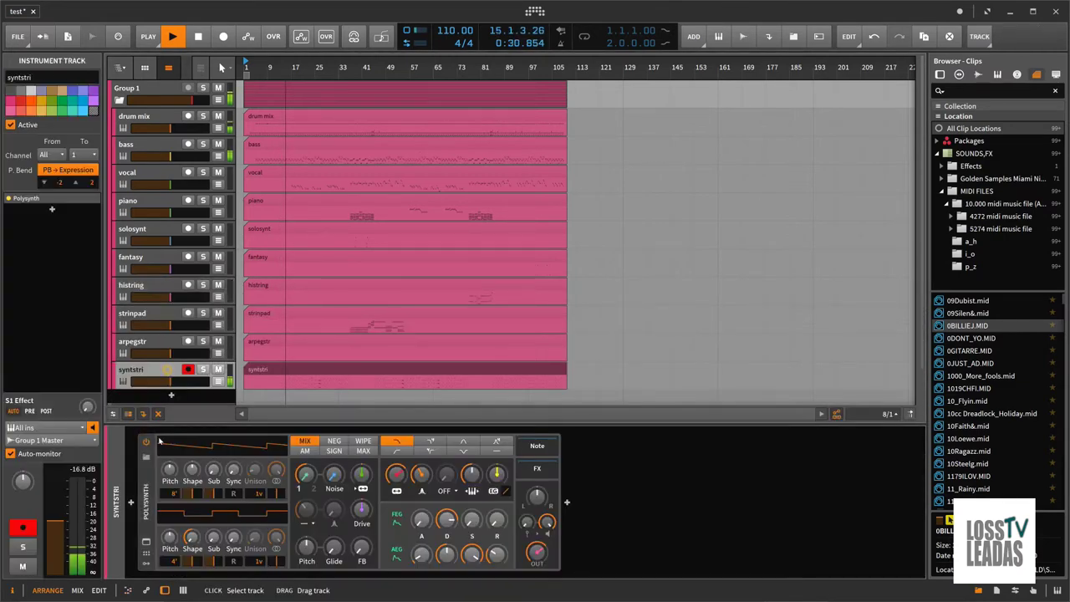
click(147, 457)
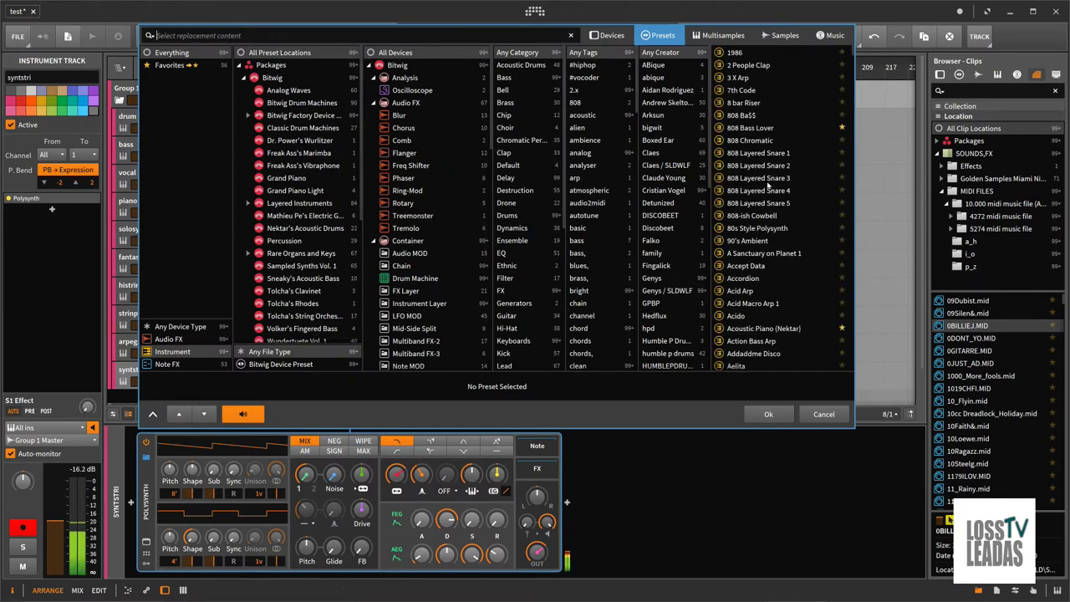
click(752, 241)
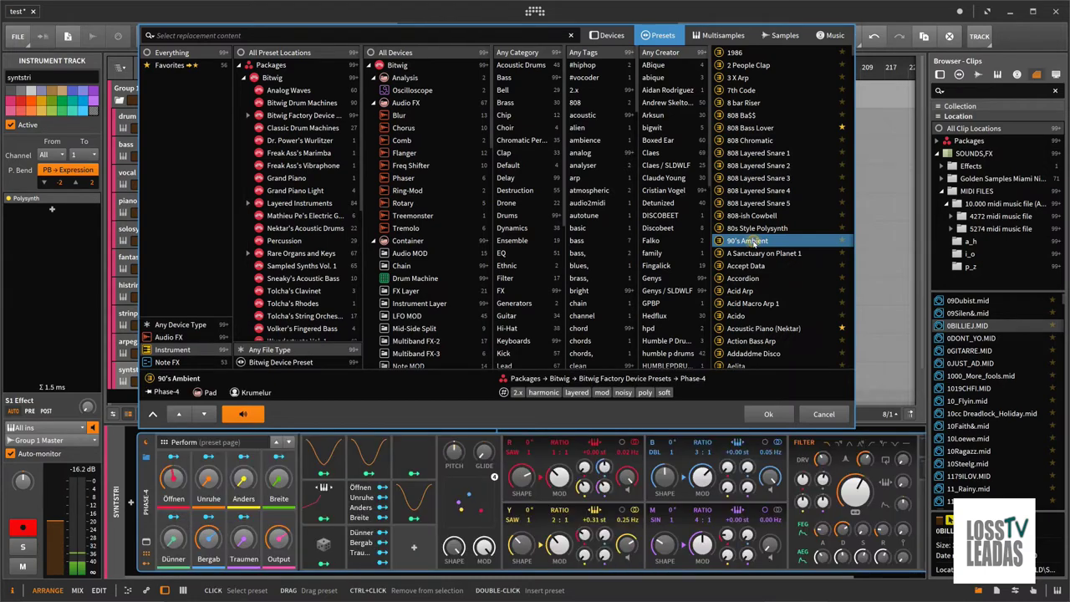
double_click(754, 241)
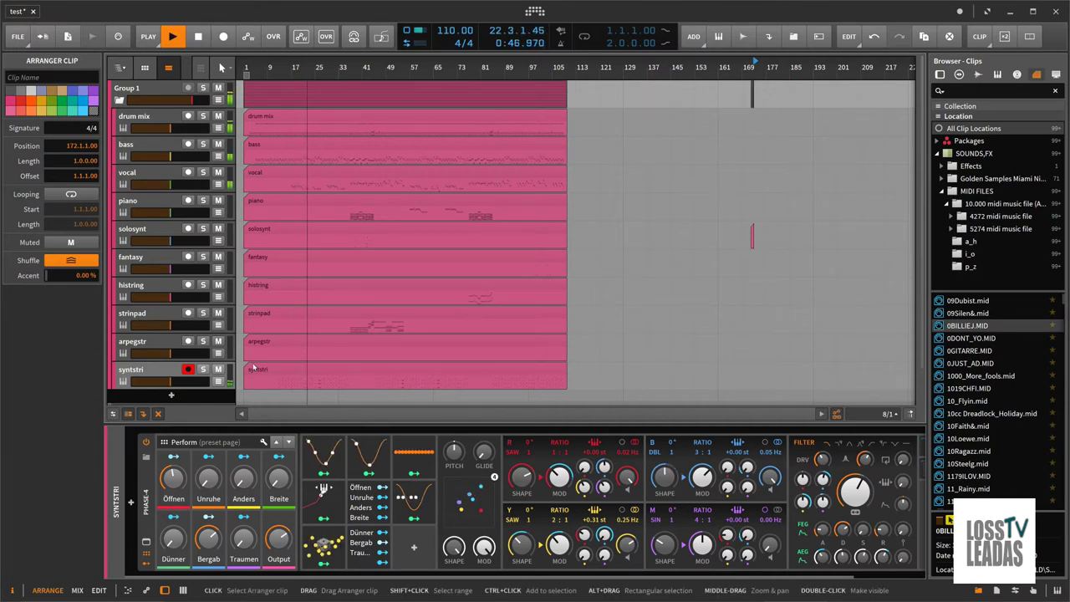
key(space)
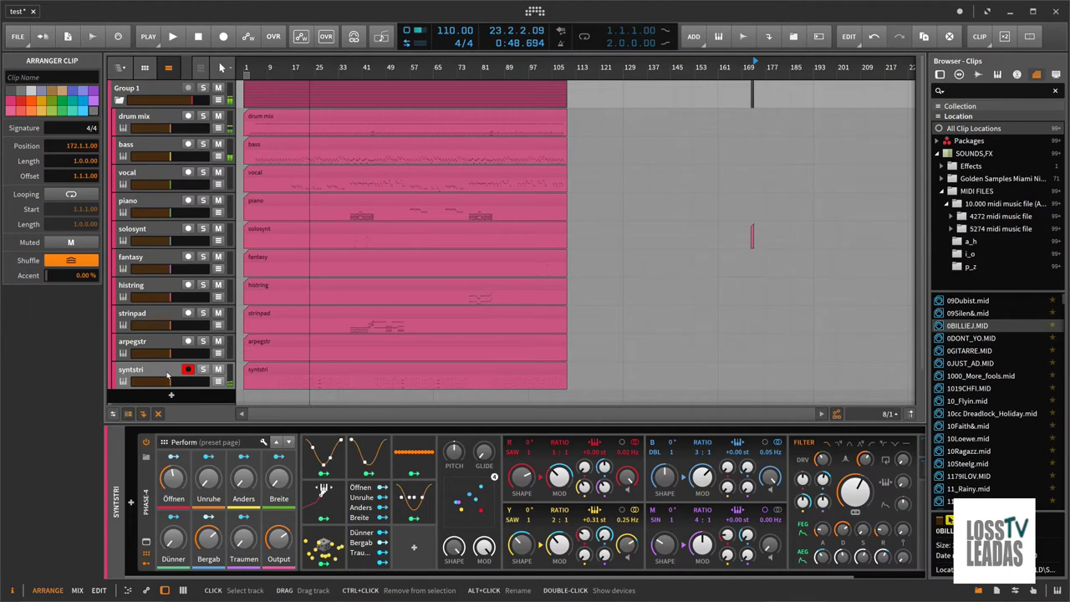
- Replace the instrument on the syntstri track with the Accordion preset
click(164, 375)
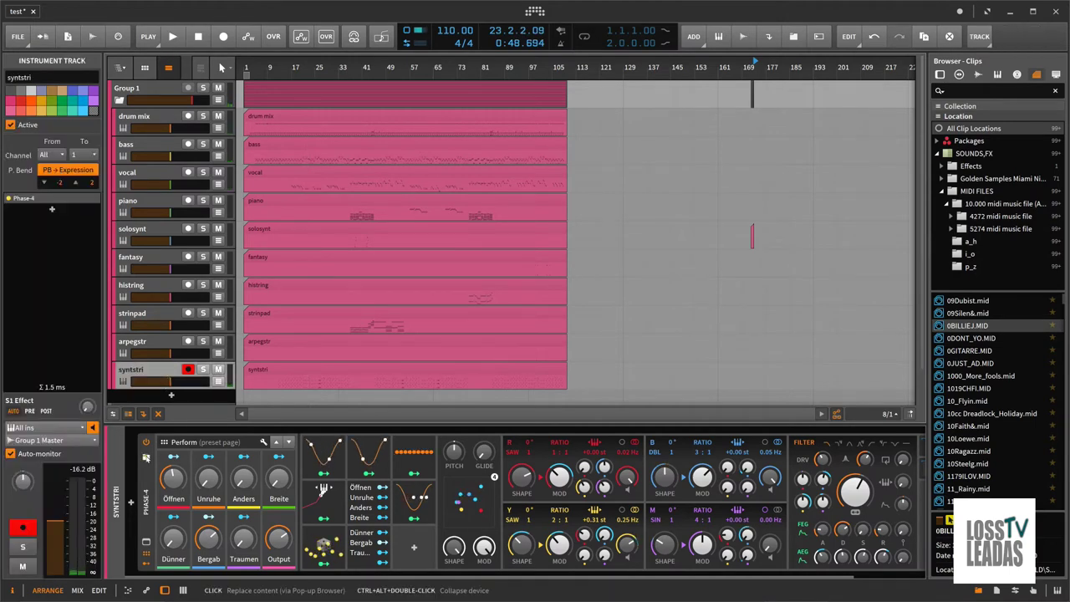
click(146, 456)
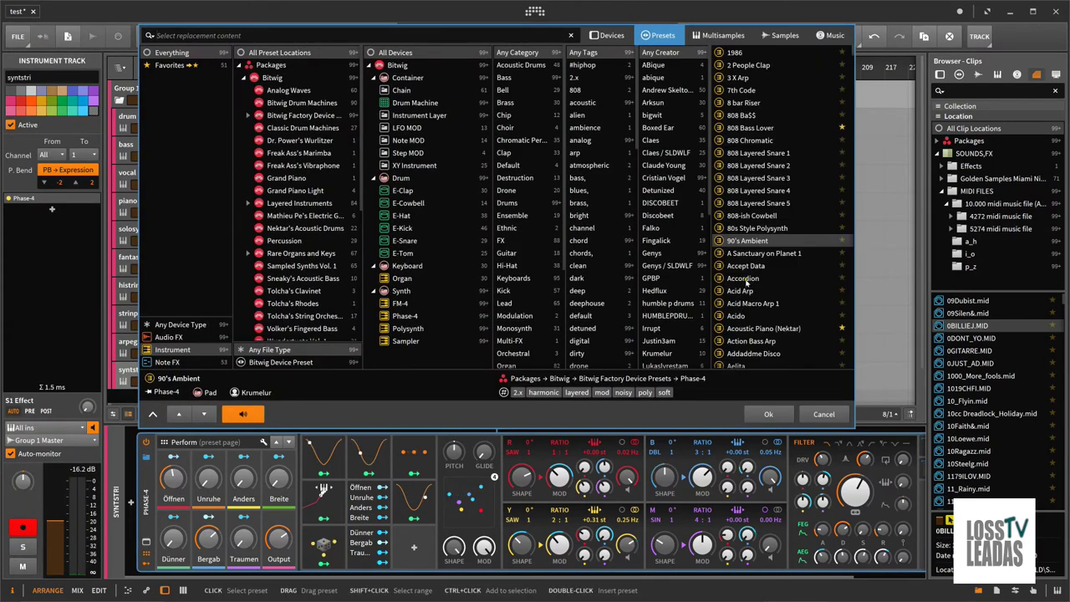
click(742, 279)
double_click(742, 279)
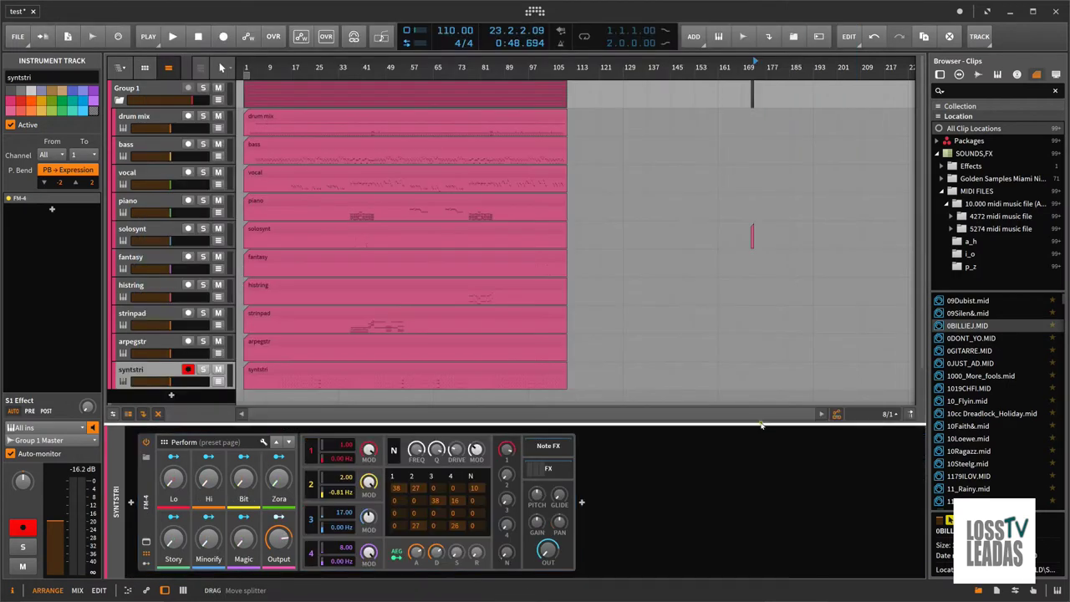
- Play the arrangement from bar 9 while adjusting the FM-4 output level on the syntstri track, and stop playback
double_click(267, 66)
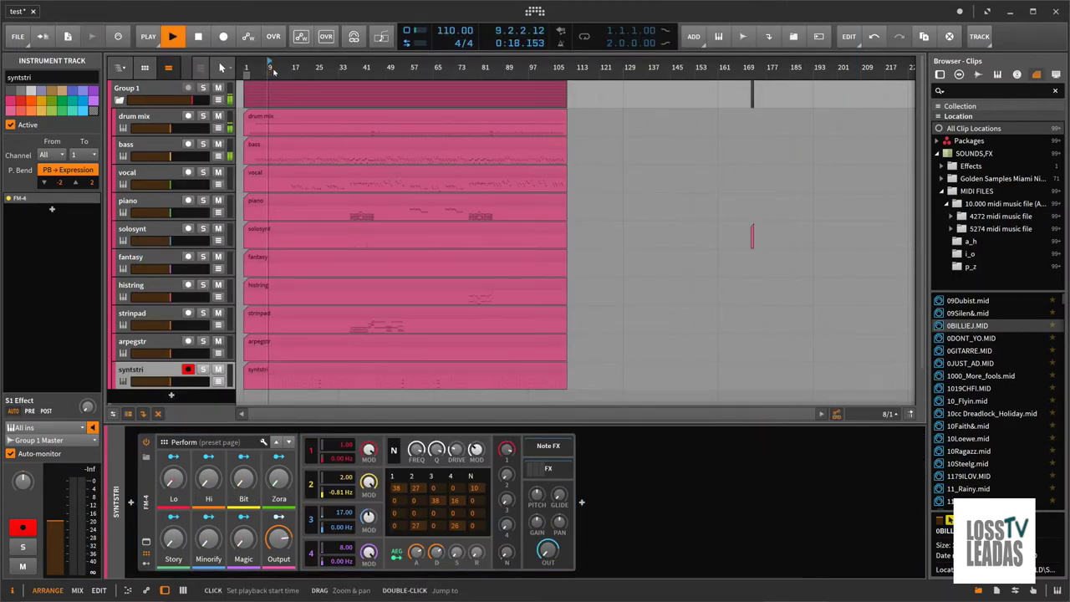
drag(267, 67, 274, 71)
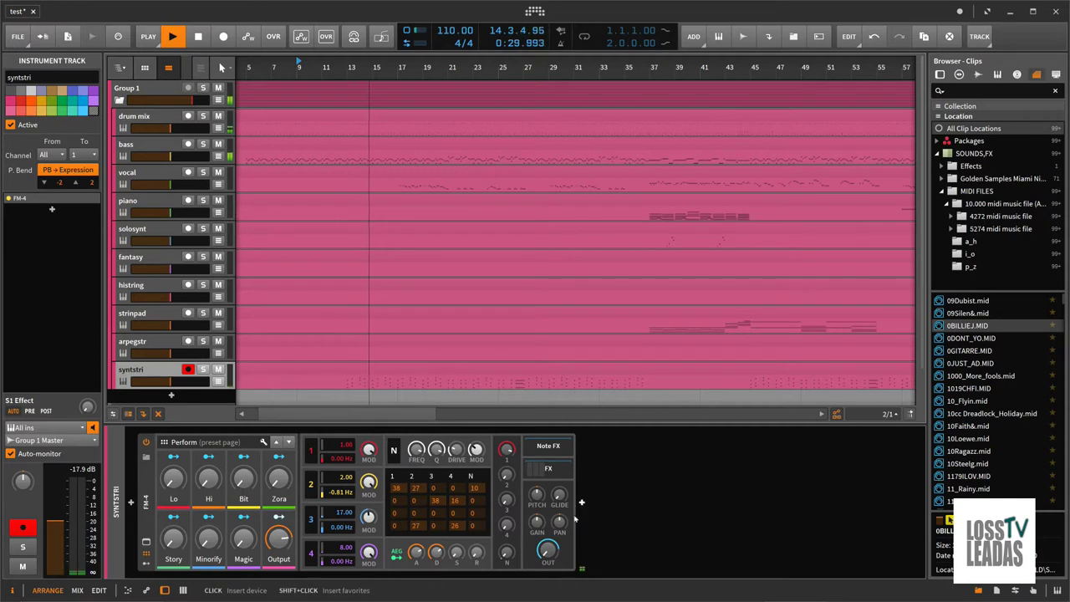
mouse_move(551, 553)
scroll(552, 553, down, 5)
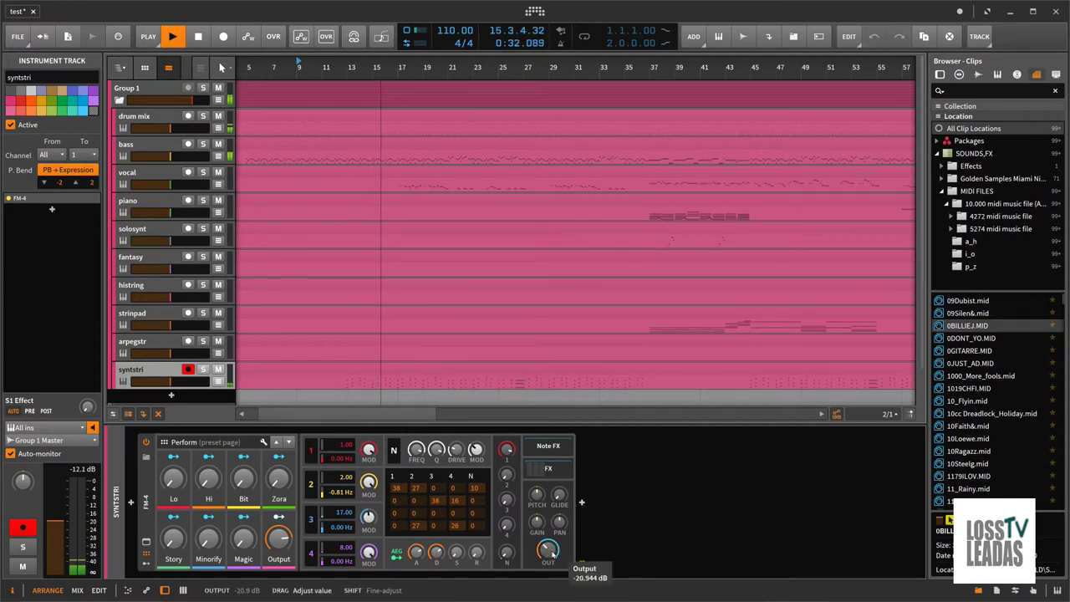
scroll(551, 553, down, 10)
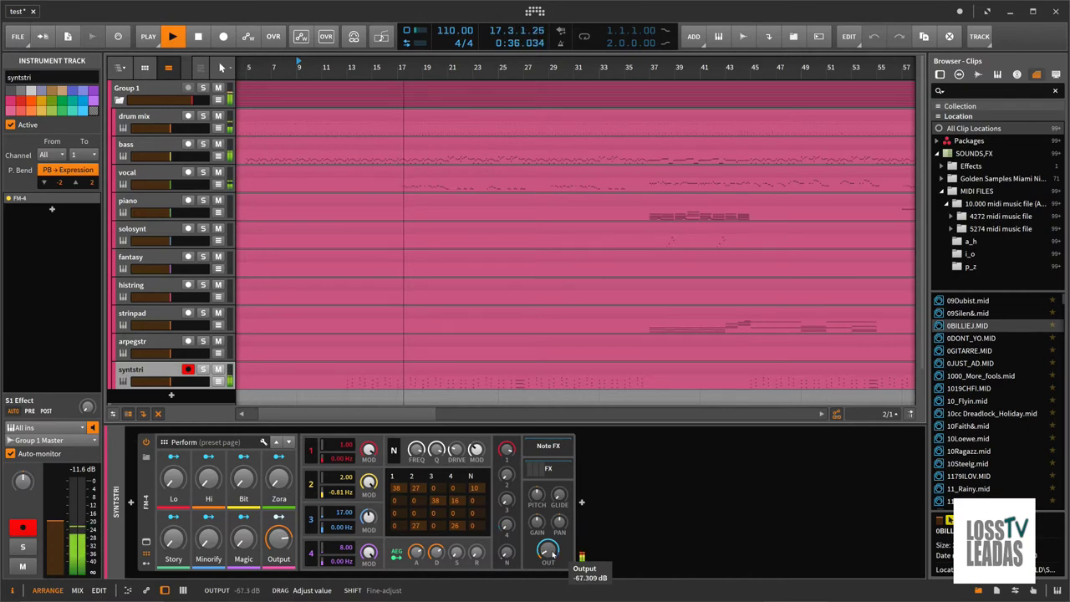
scroll(552, 553, down, 2)
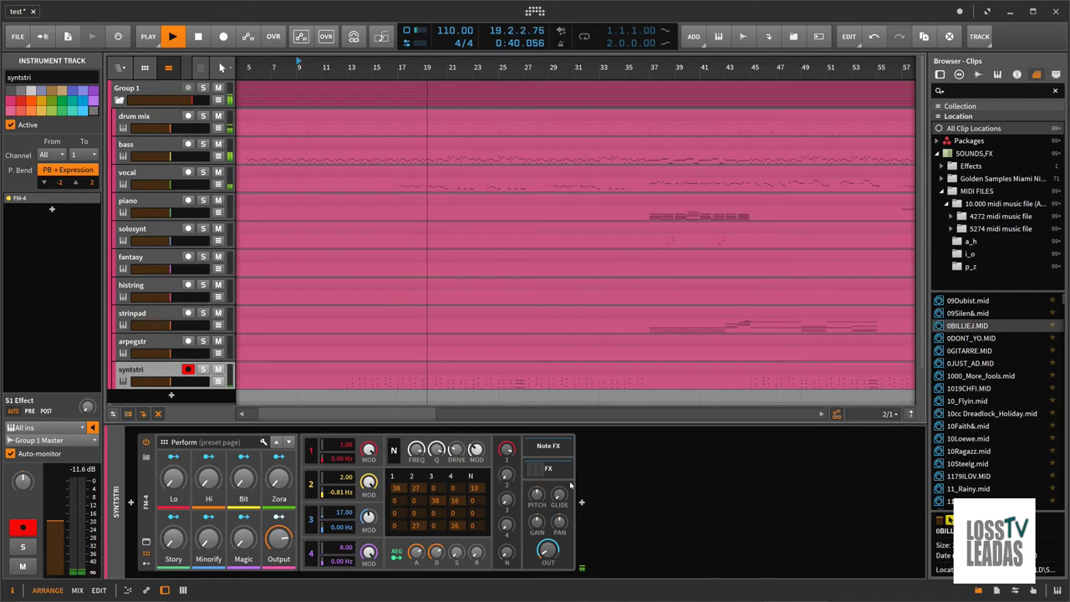
key(space)
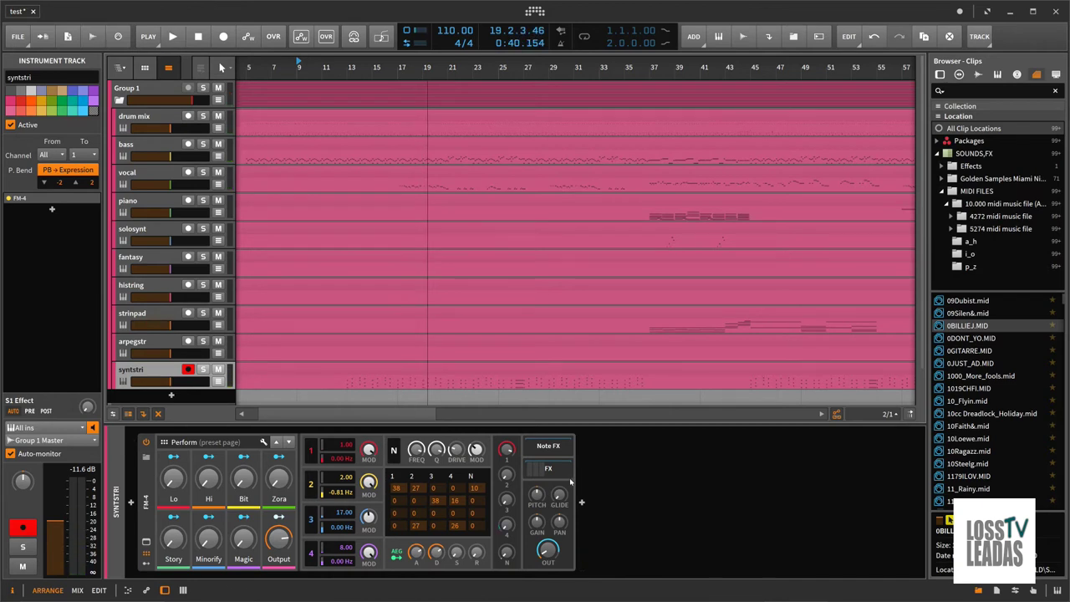
- View the devices on the arpegstr, strinpad and histring tracks
click(150, 344)
click(152, 318)
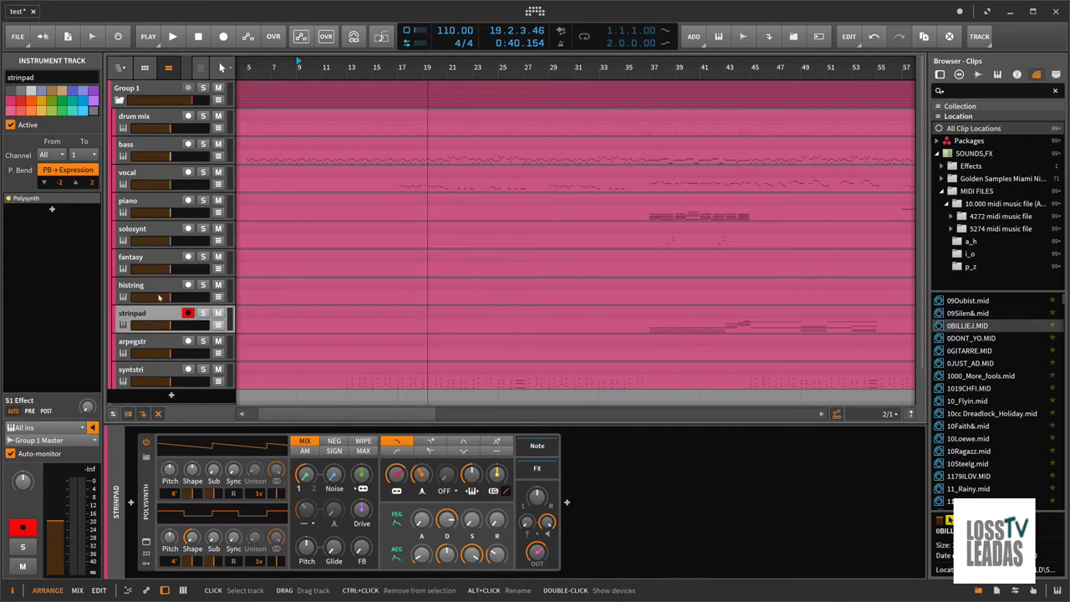
click(157, 288)
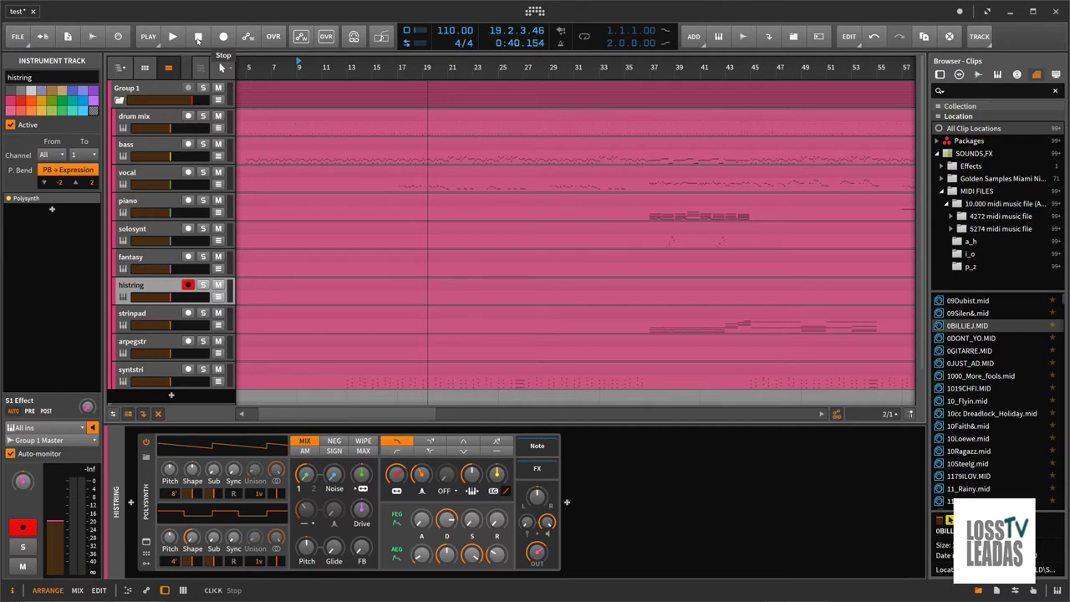
- Switch to the Studio One testing song and close the Impact XT instrument window
click(1009, 11)
mouse_move(823, 598)
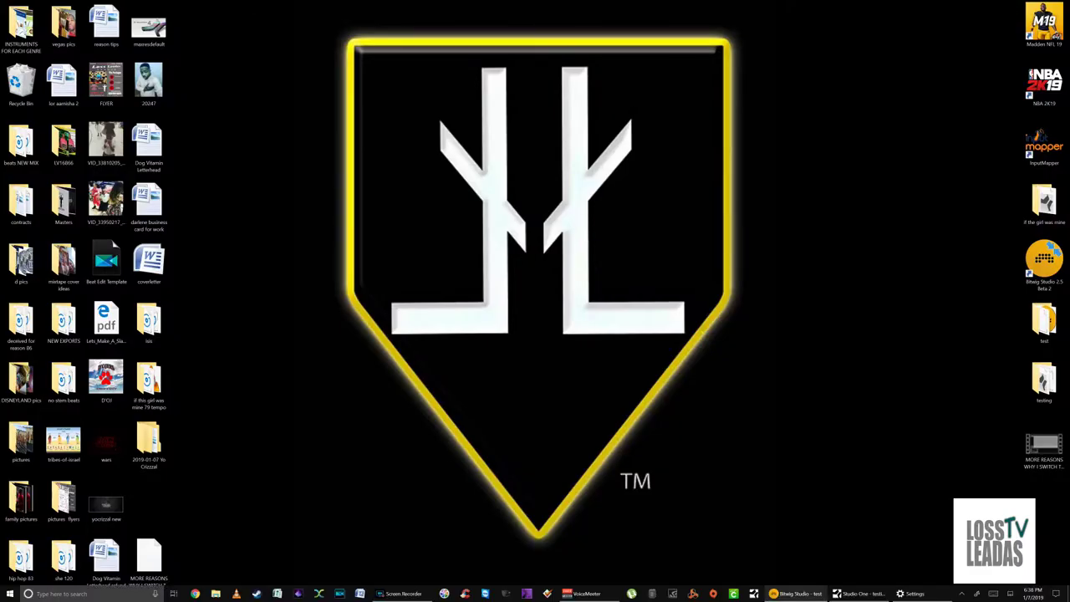
click(861, 593)
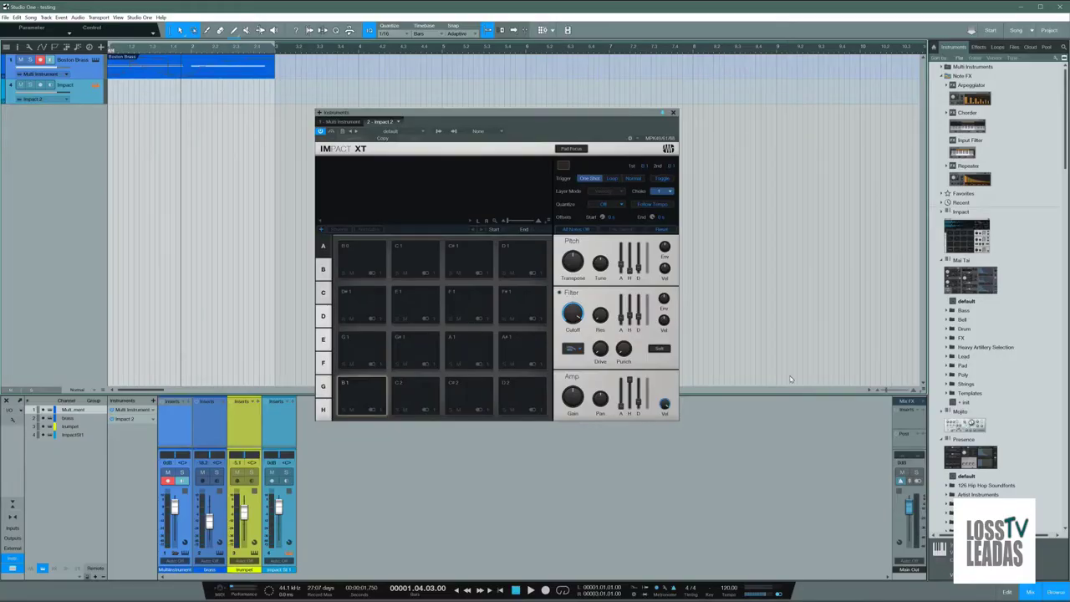
click(673, 113)
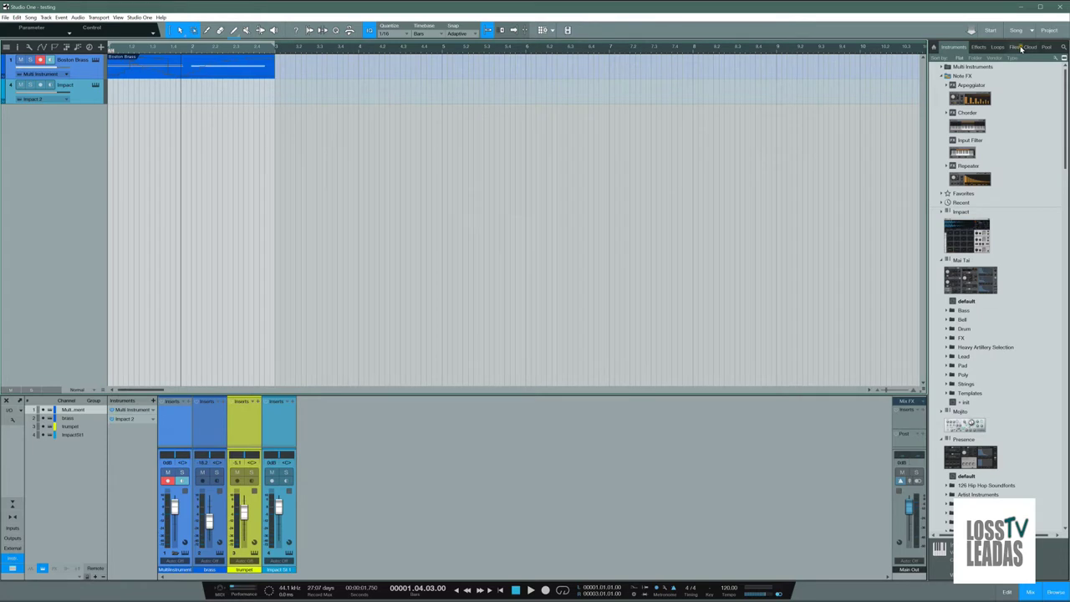
- Browse the Desktop files, collapsing the "if this girl was mine 79 tempo" folder and expanding the vegas pics folder
click(1014, 47)
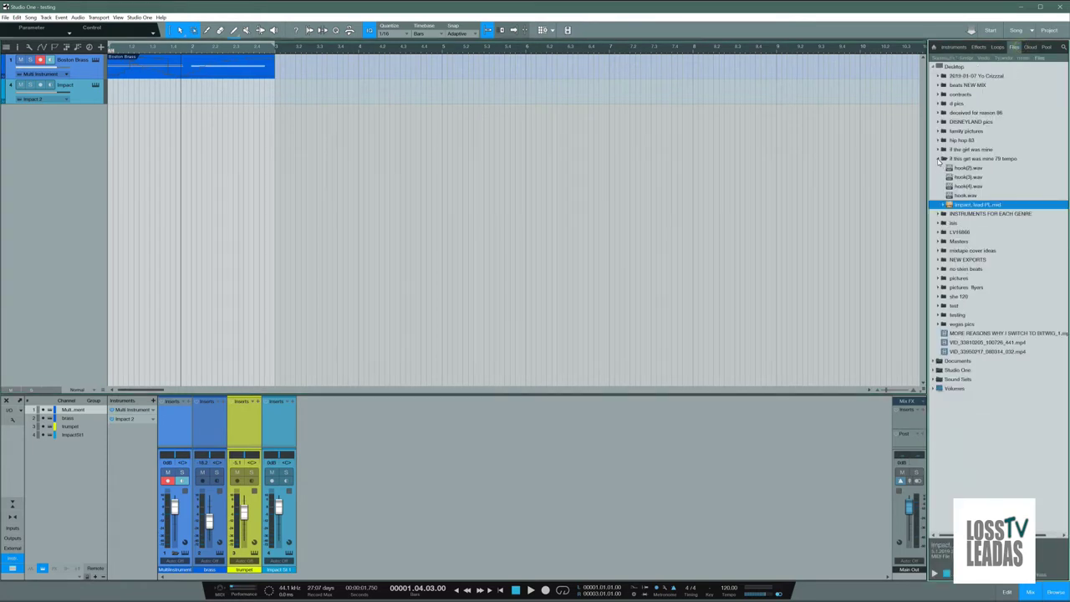
click(940, 159)
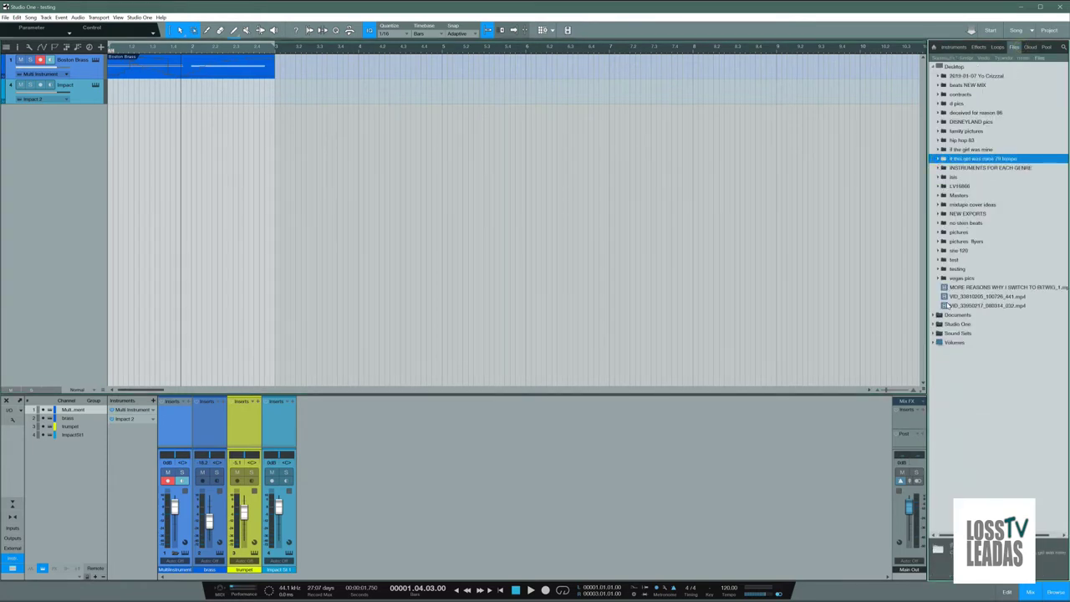
click(936, 278)
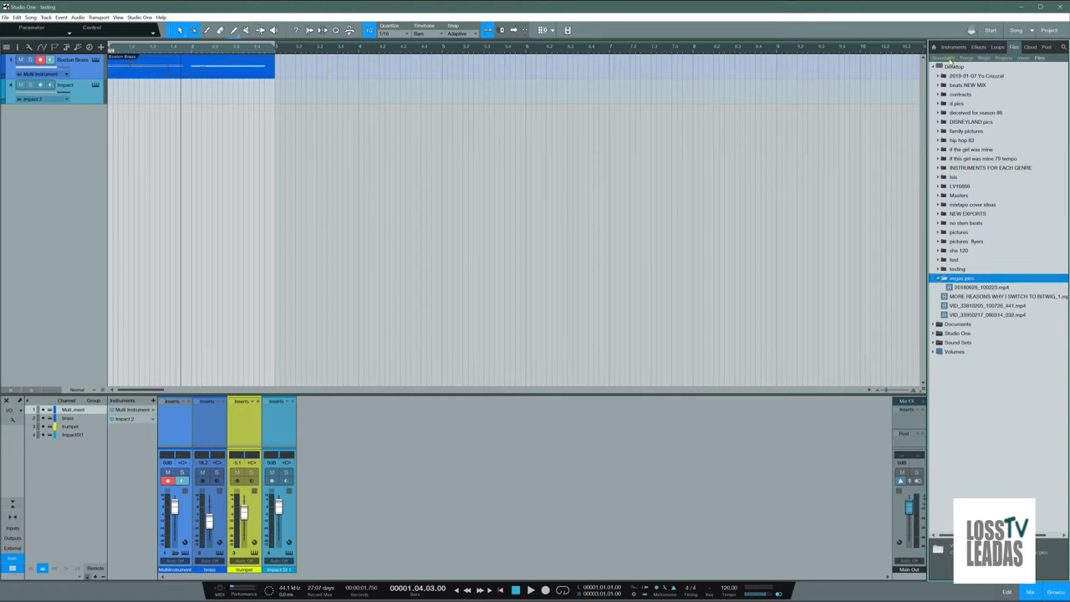
- Browse the MIDI FILES sample folder down into the 4272 midi music file subfolder, then collapse the folders again
click(946, 58)
click(934, 114)
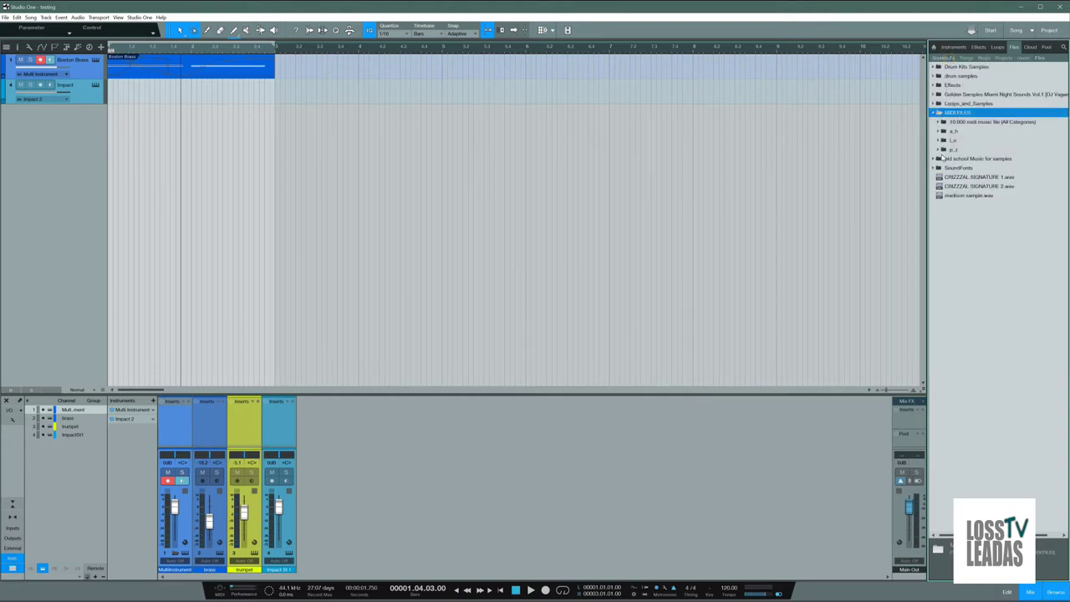
click(953, 122)
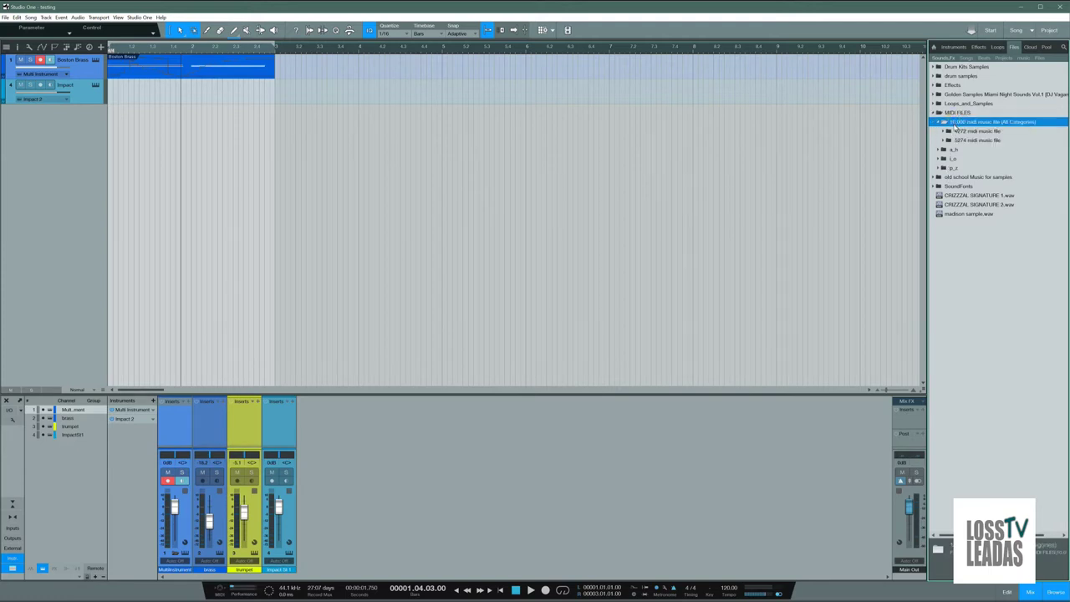
click(943, 132)
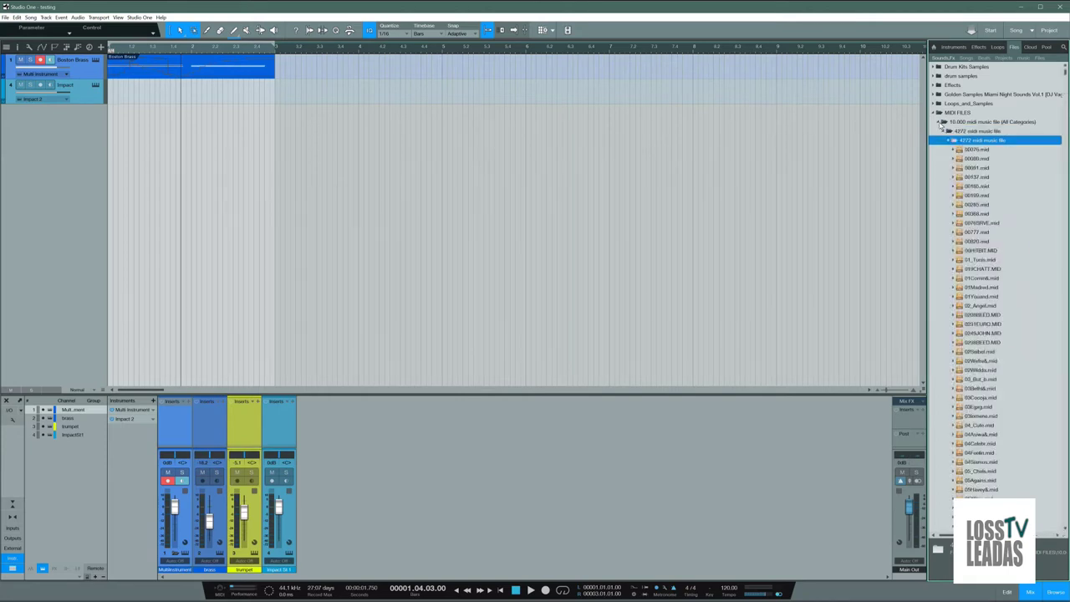
click(942, 123)
click(937, 113)
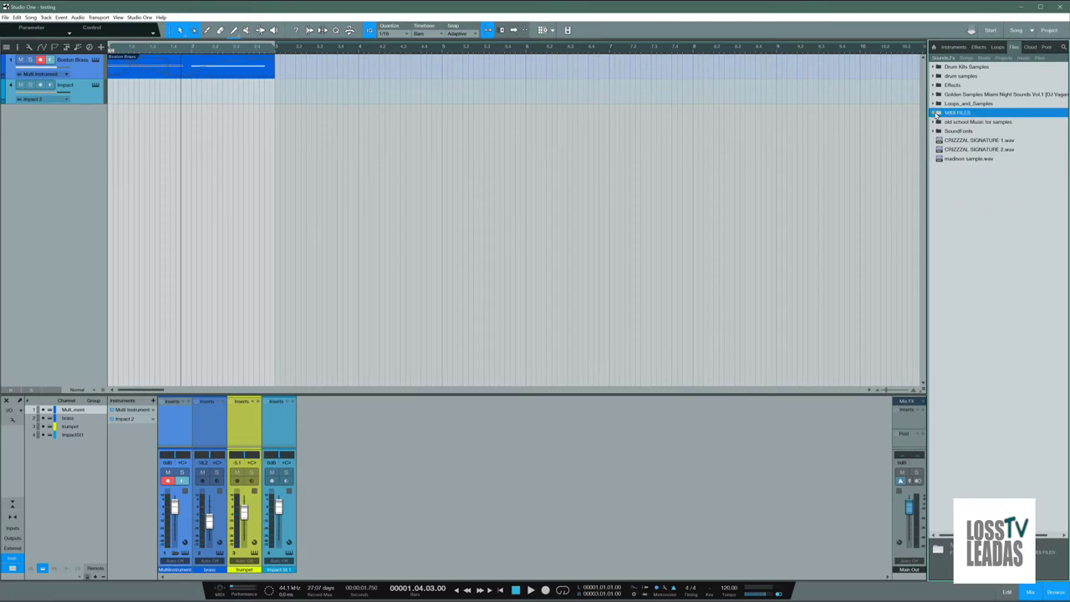
- Search the MIDI FILES folder for "billy" and import Billy Jean.mid with General MIDI sounds loaded
click(936, 113)
click(1062, 48)
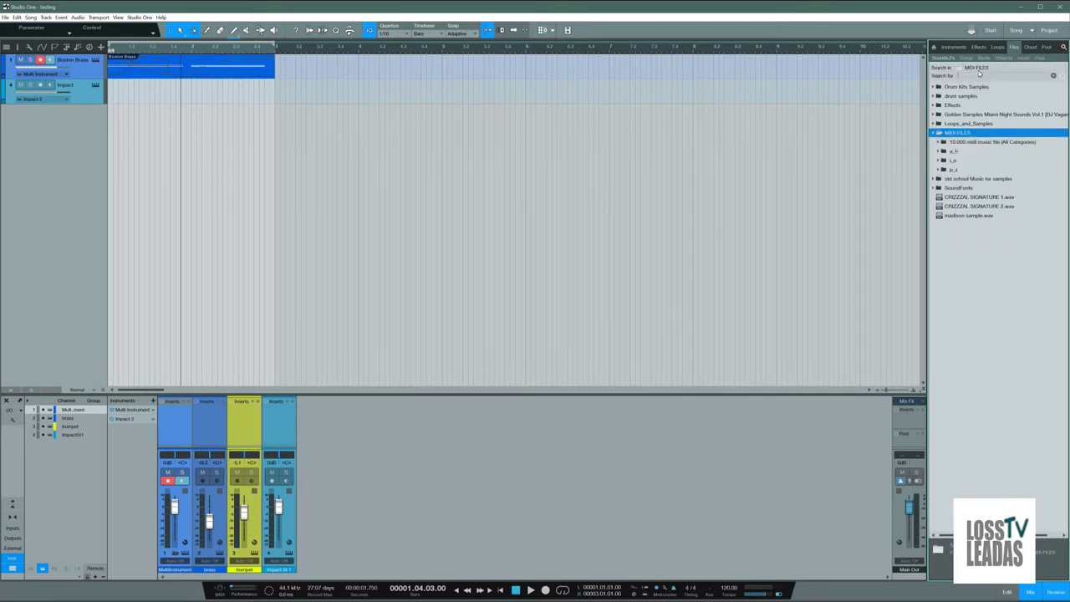
text(billy)
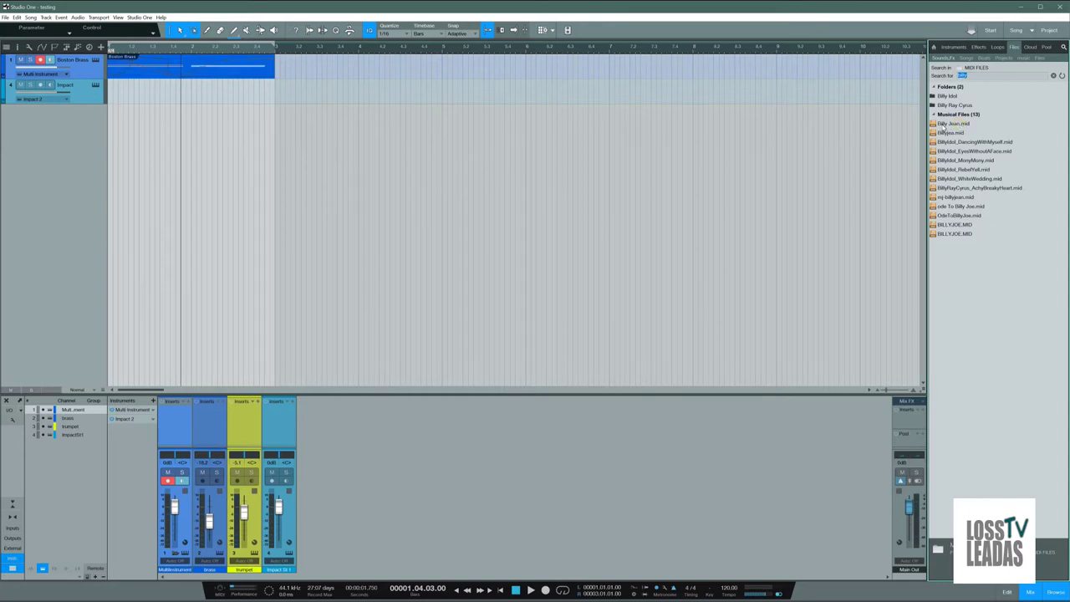
drag(945, 125, 104, 125)
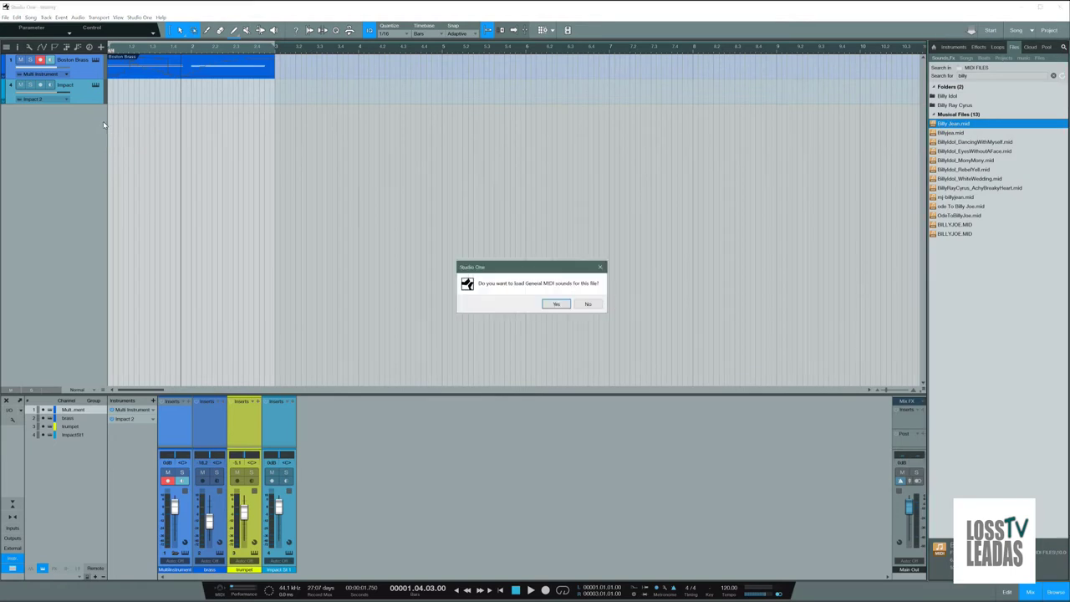
click(555, 304)
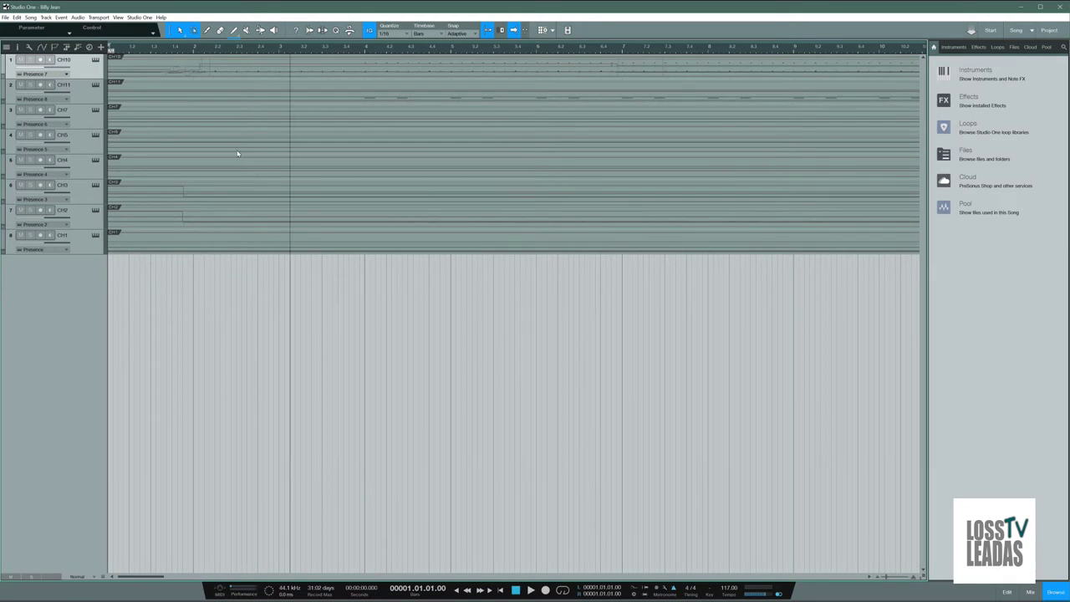
- View the Presence instruments loaded on the CH10, CH11 and CH7 tracks, closing each one
click(94, 61)
click(94, 61)
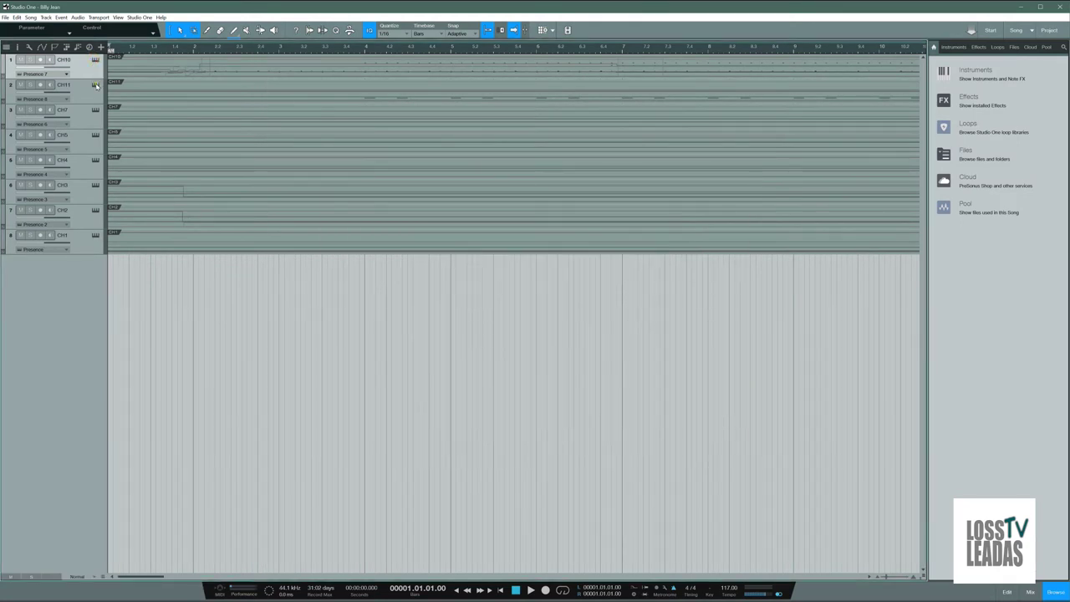
click(97, 86)
click(96, 86)
click(95, 112)
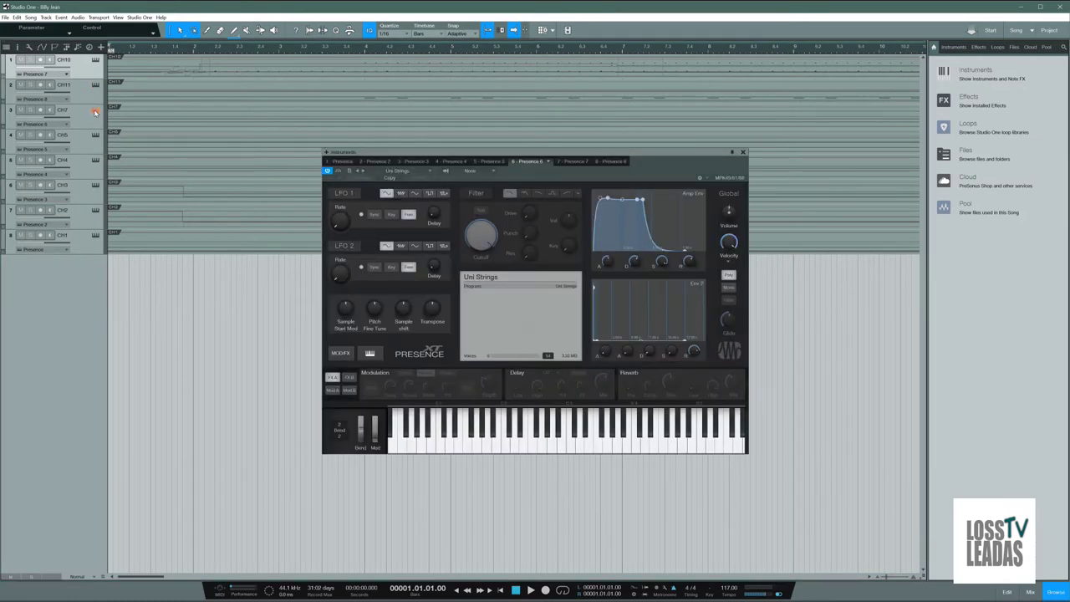
click(95, 112)
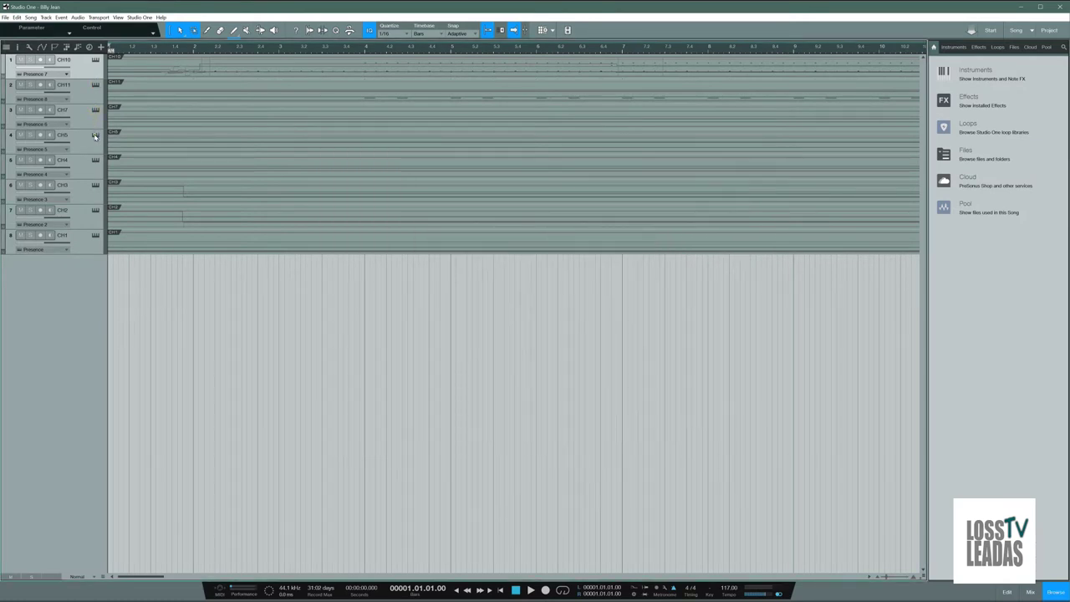
- View the Presence instruments loaded on the CH5, CH4 and CH3 tracks, closing each one
click(95, 136)
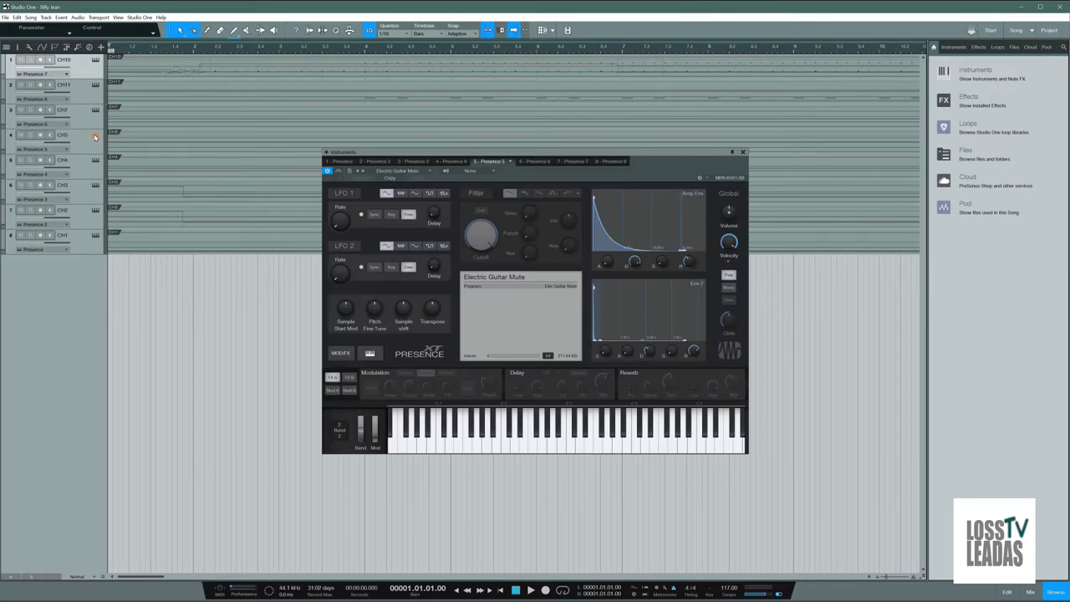
click(95, 137)
click(96, 162)
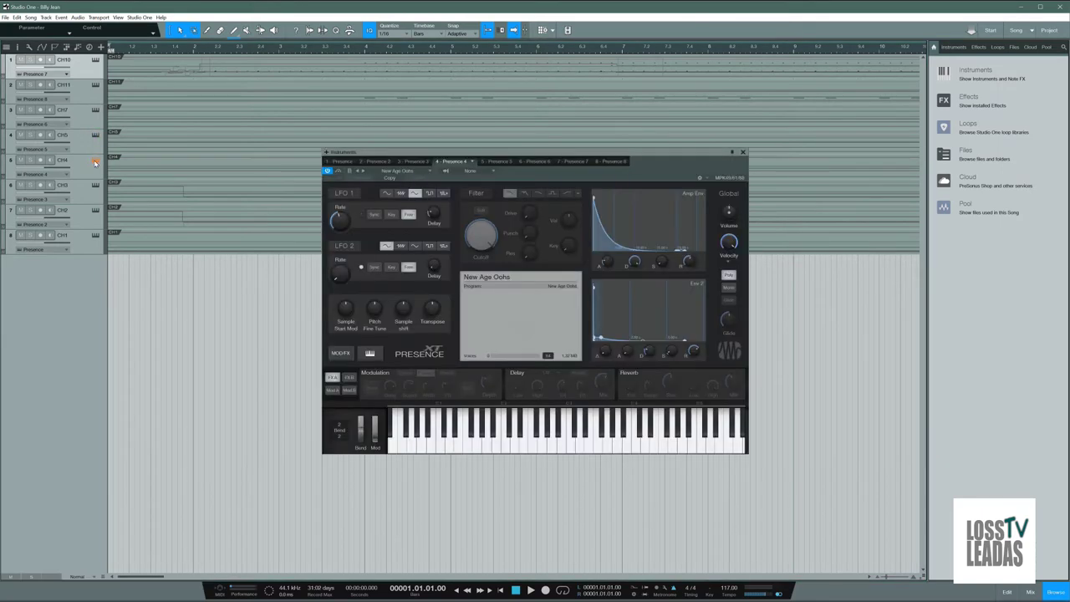
click(95, 162)
click(95, 185)
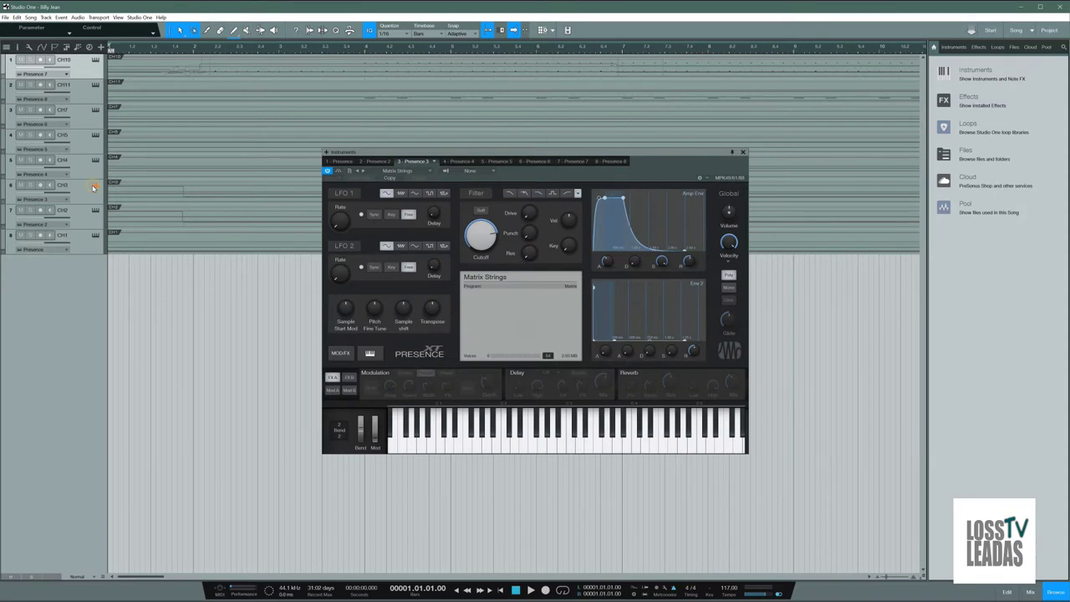
click(95, 186)
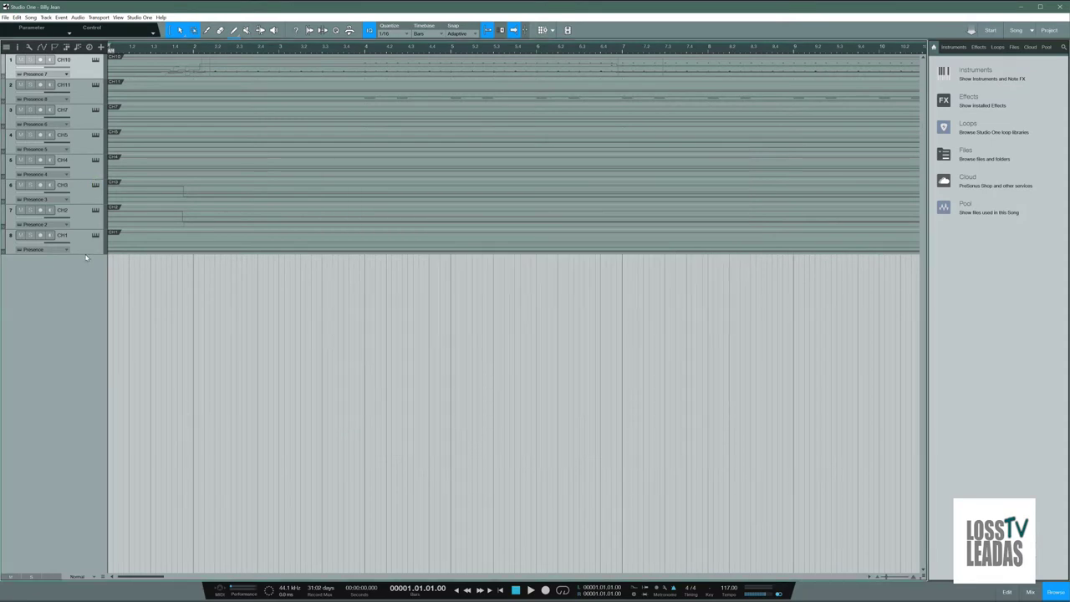
- Enlarge all tracks to Medium height, and show and hide the mixer console
mouse_move(85, 252)
mouse_down()
mouse_move(86, 304)
mouse_move(90, 265)
mouse_up()
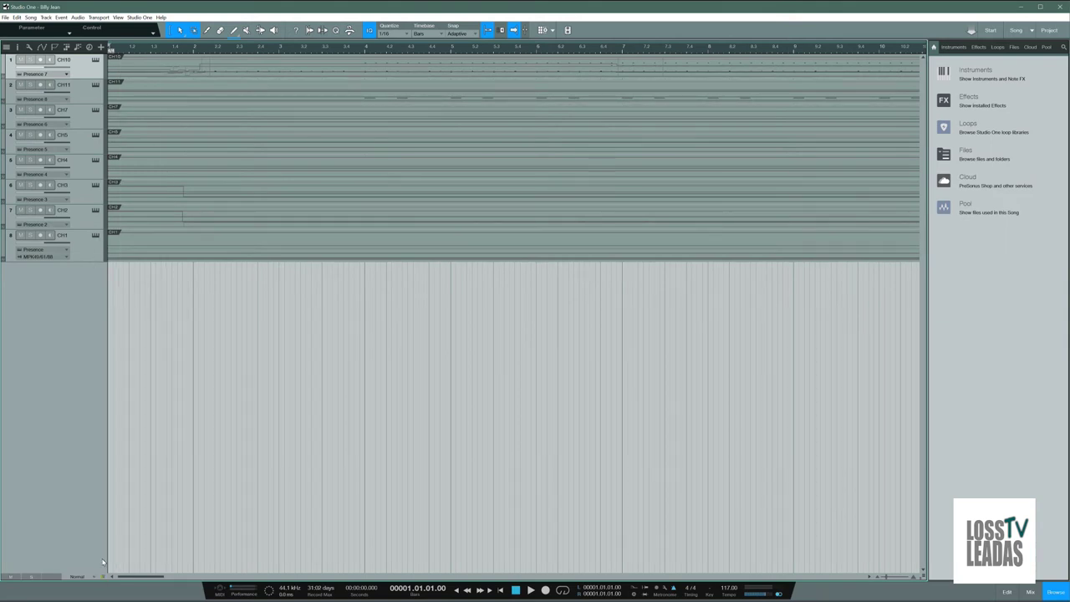
drag(102, 576, 102, 549)
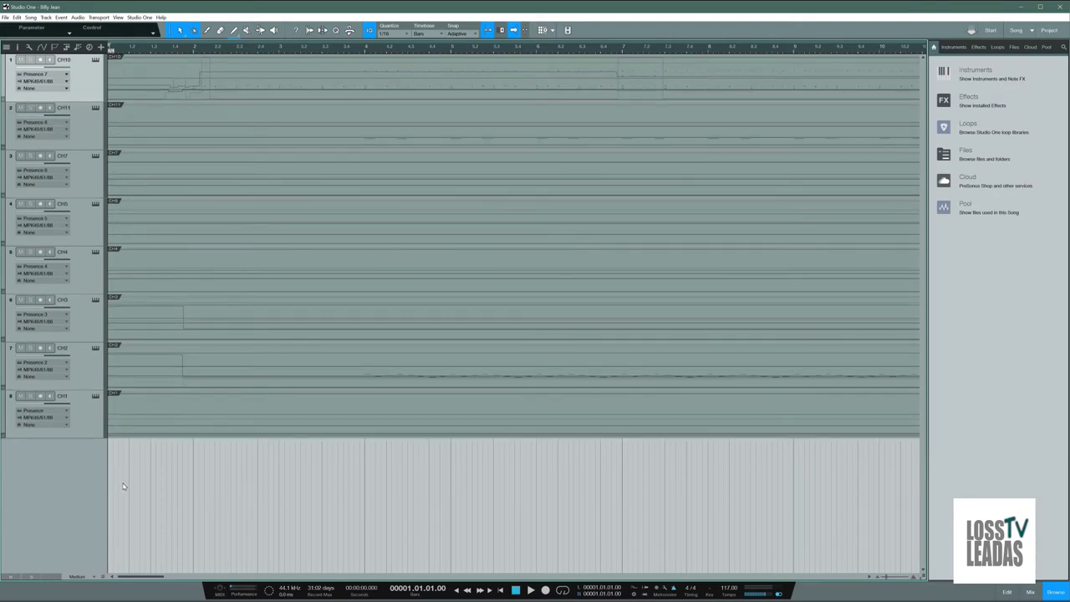
key(F3)
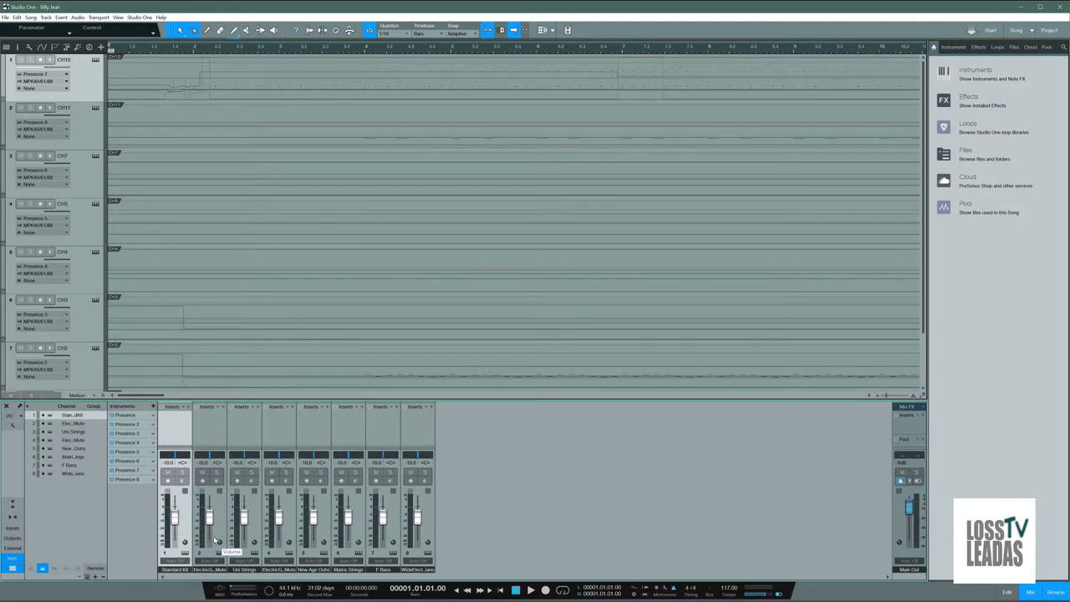
key(F3)
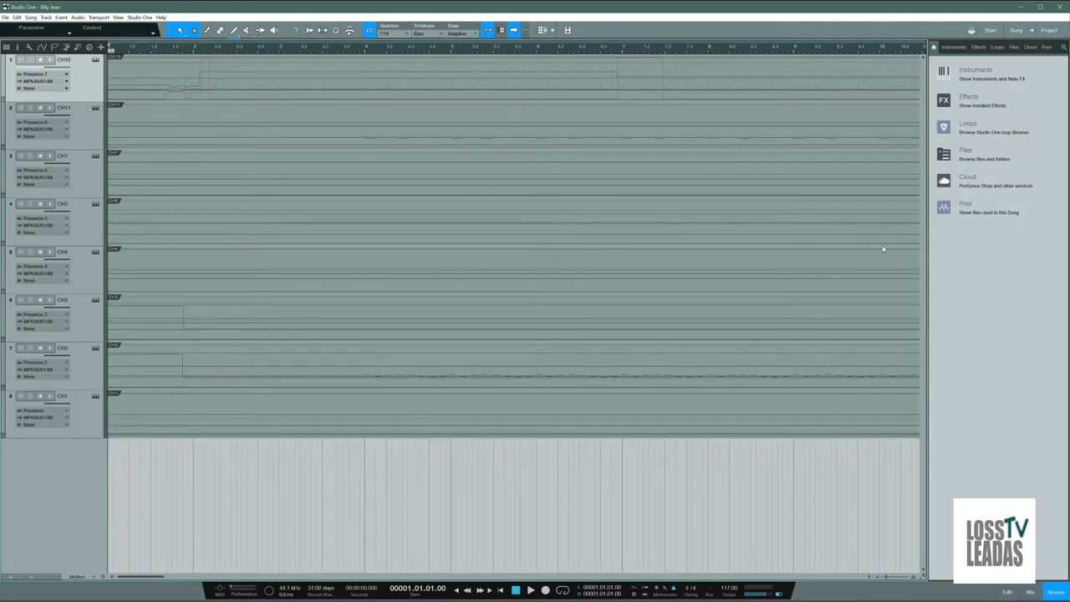
- Look through the browser's instrument list, including Impact, and select Billy Jean.mid in the file search results
click(954, 47)
click(943, 212)
click(943, 211)
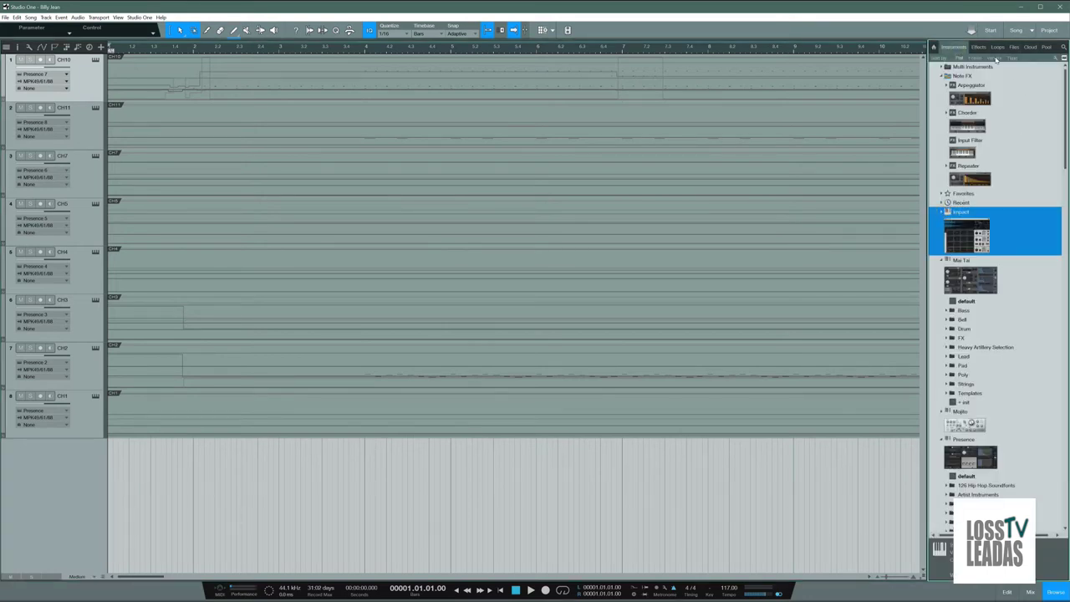
click(1013, 46)
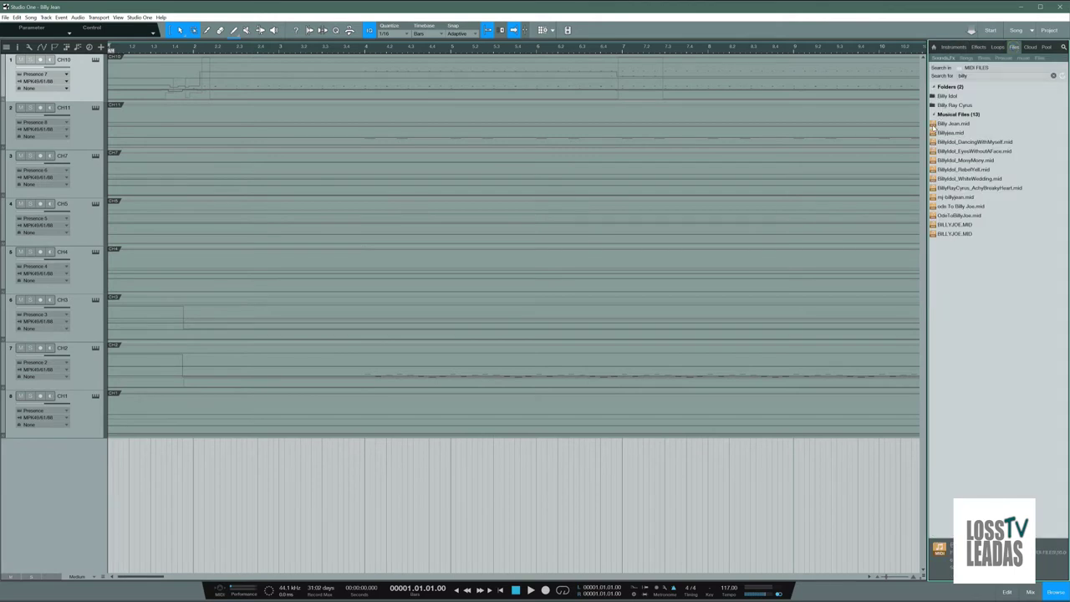
click(932, 125)
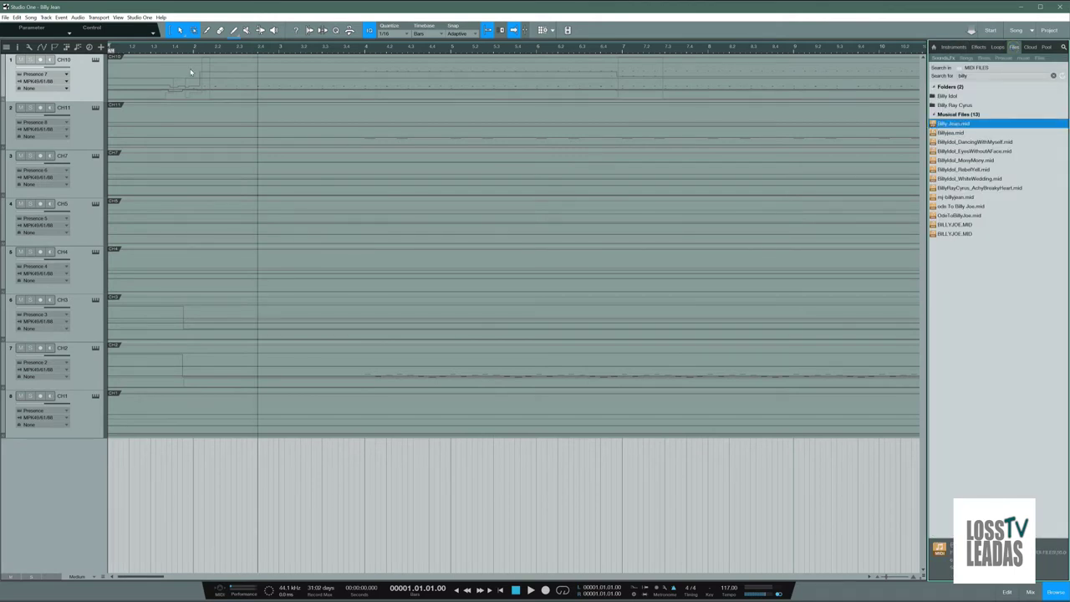
- Play the Billy Jean song from the beginning with a wide view of the arrangement, and stop playback
click(515, 589)
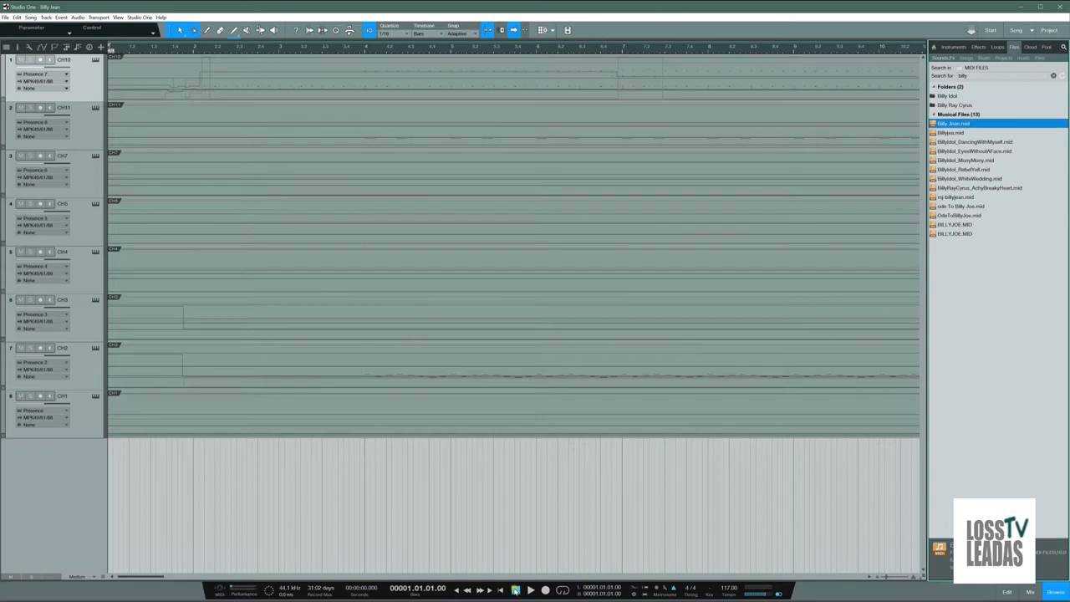
click(529, 590)
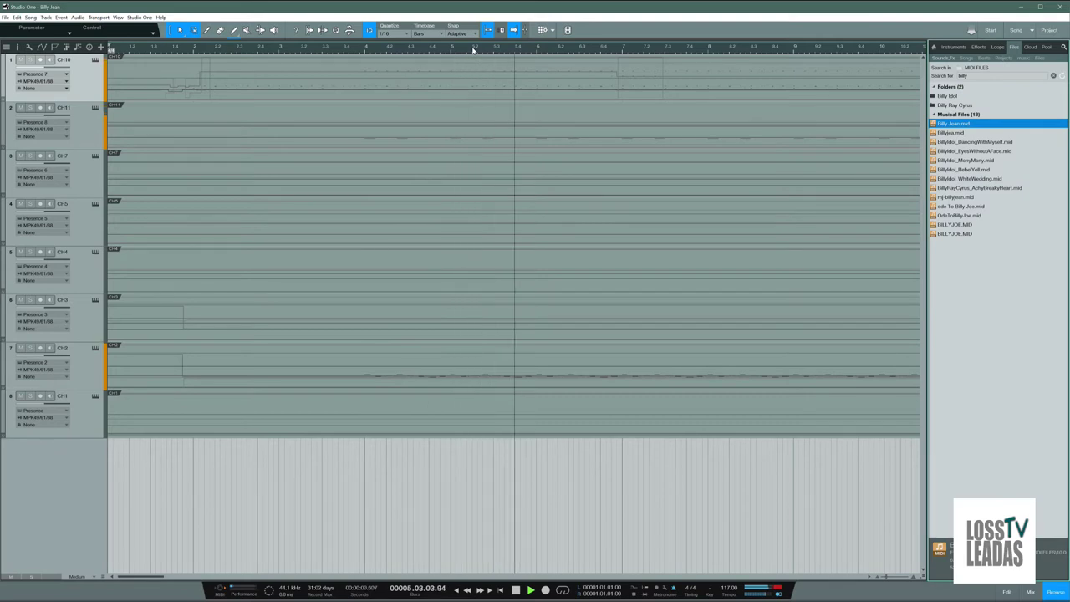
key(w)
key(w)
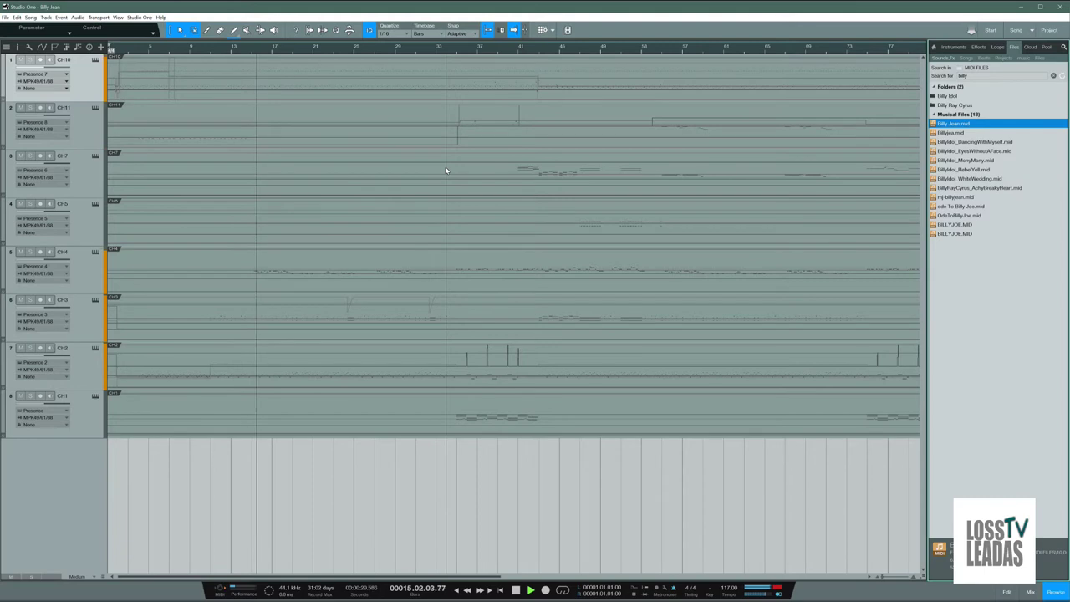
key(space)
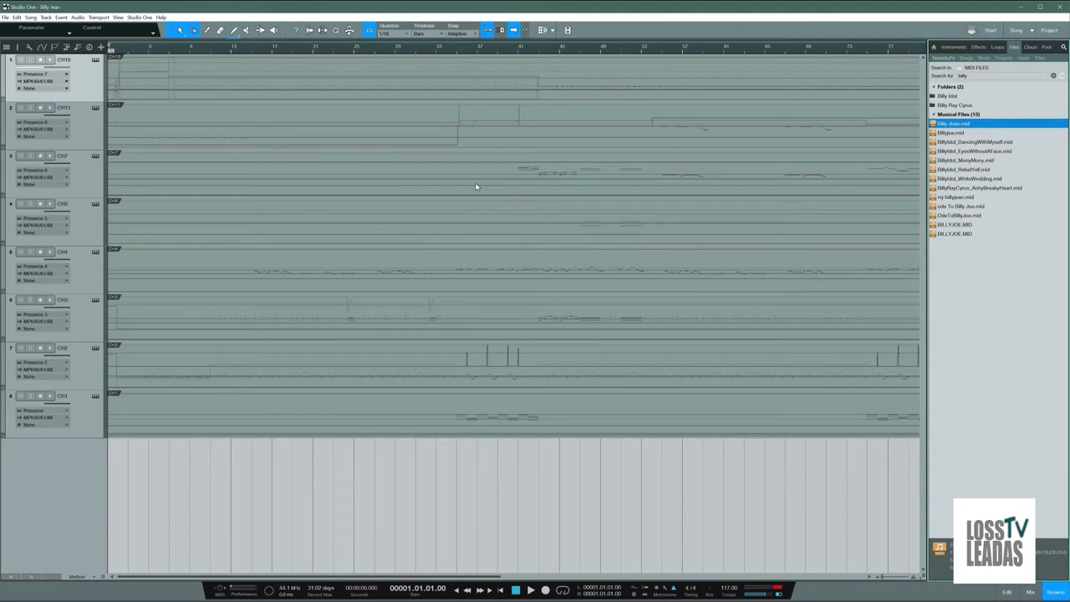
- Open the CH10 part in the note editor, place the playhead at 2.04.04, and reduce the editor's height so all eight tracks show
click(249, 93)
double_click(248, 92)
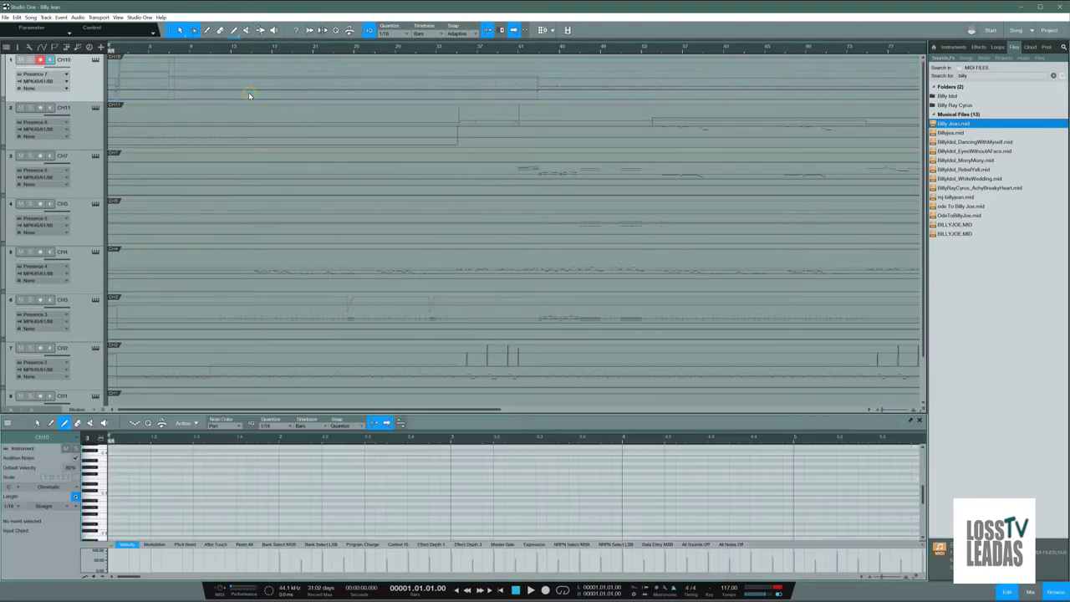
click(436, 435)
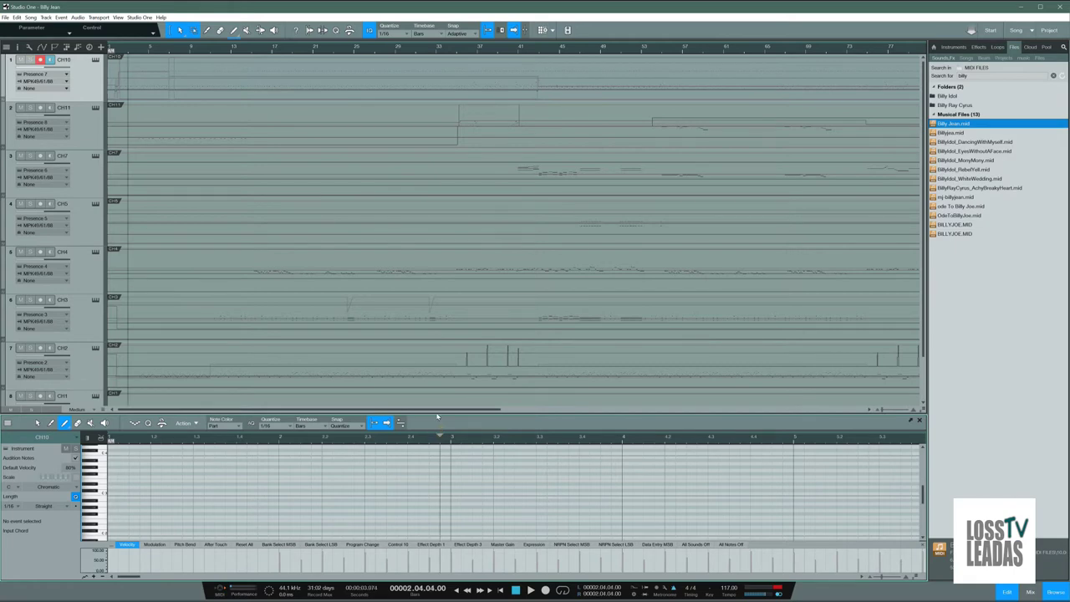
drag(436, 414, 444, 305)
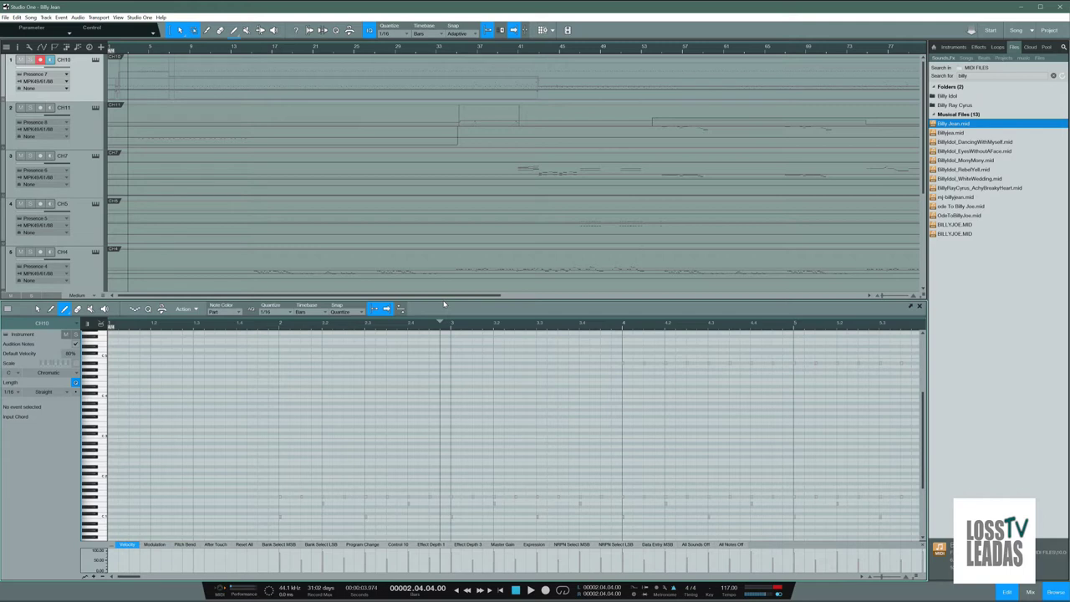
drag(444, 320, 435, 470)
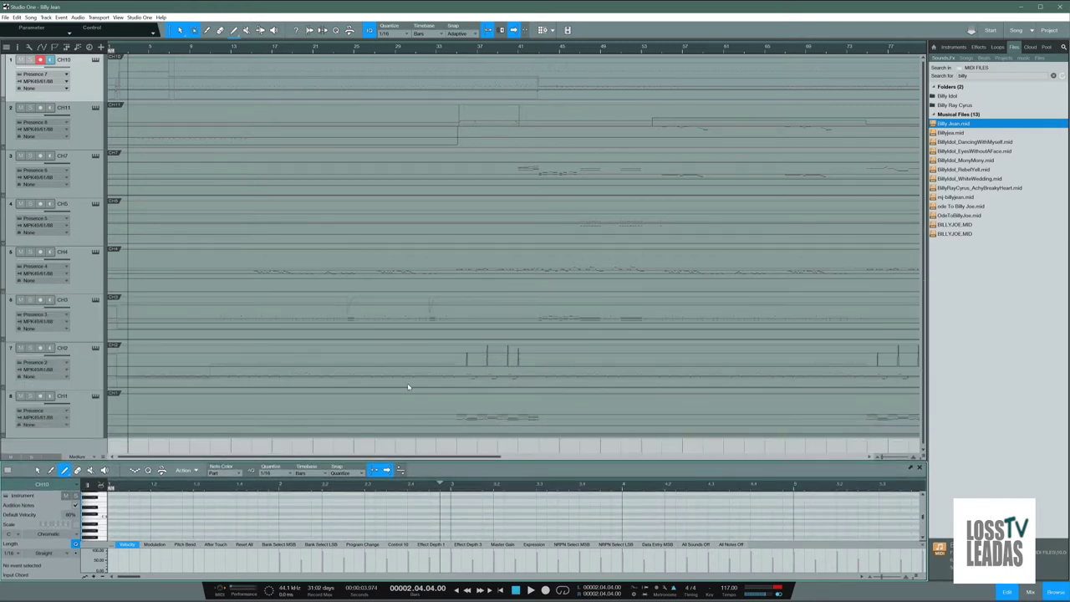
- Play the song from 2.04.04, stop it, and view the Presence instruments on the CH11 and CH7 tracks
click(530, 590)
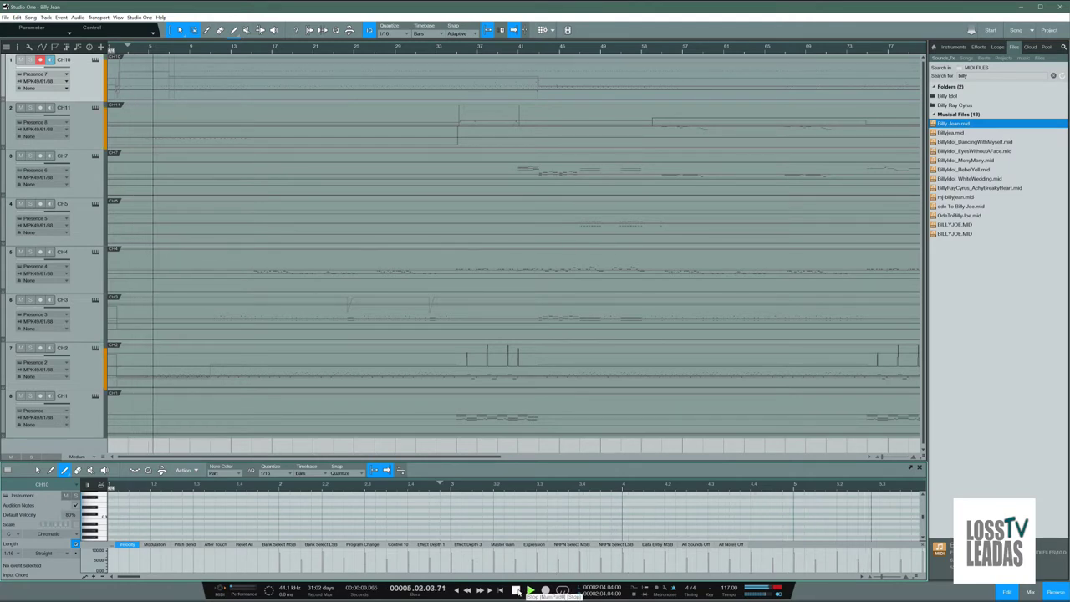
key(space)
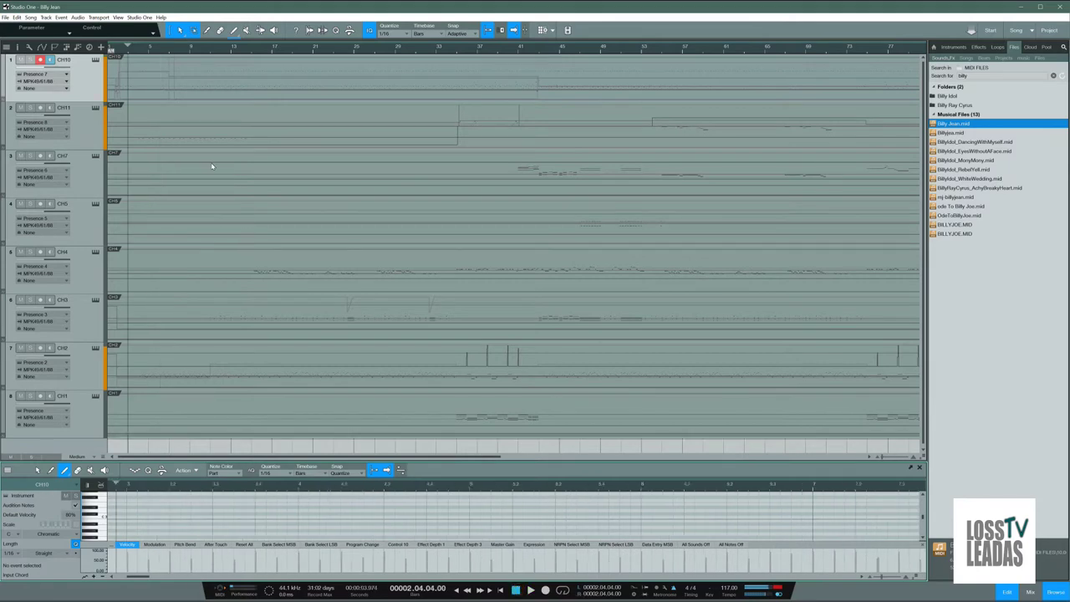
click(96, 108)
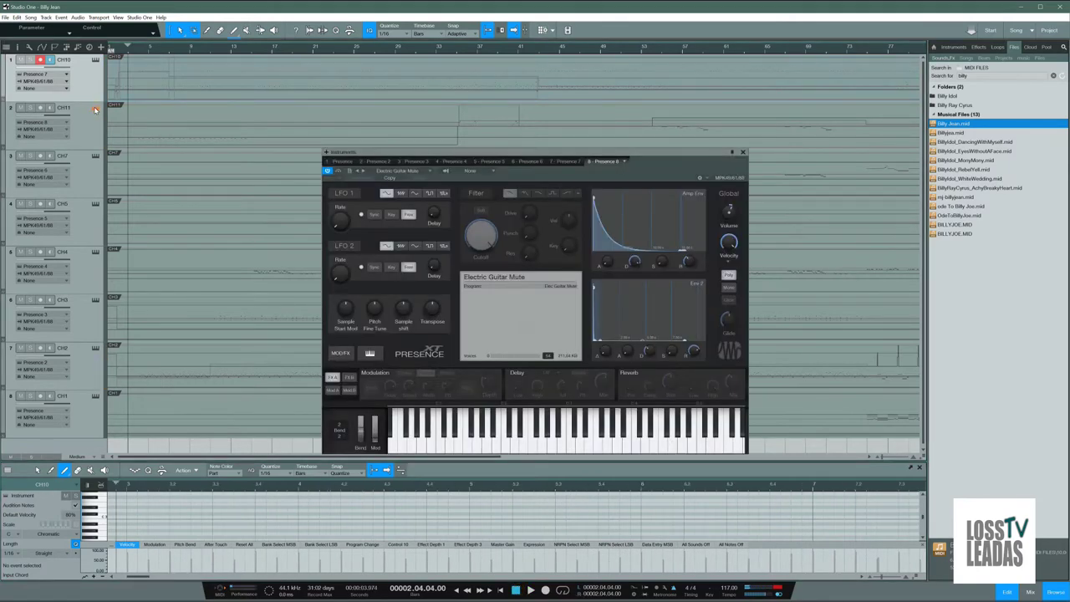
click(95, 109)
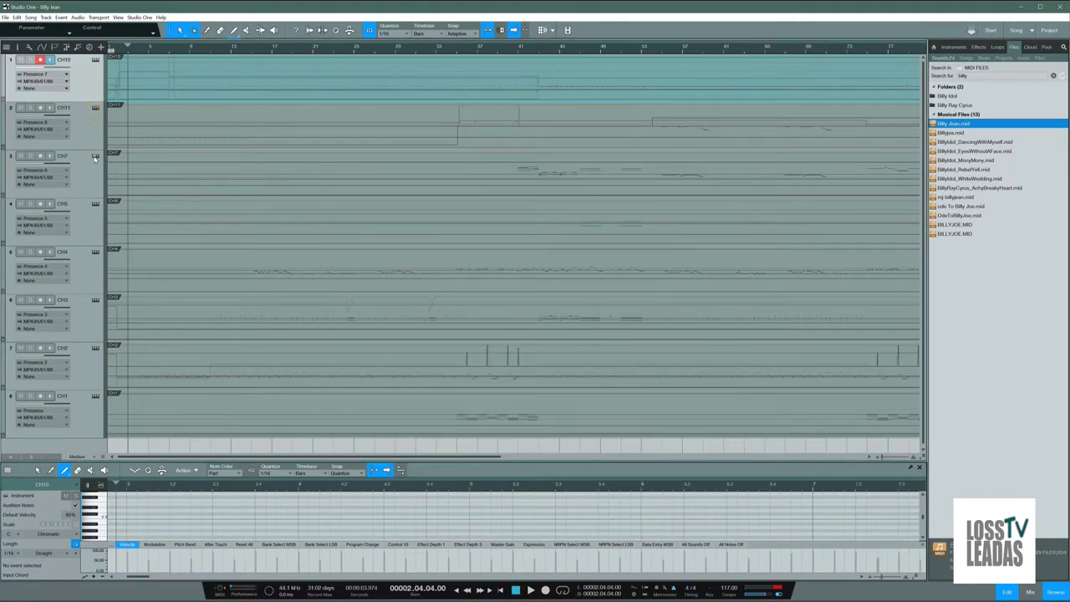
click(96, 157)
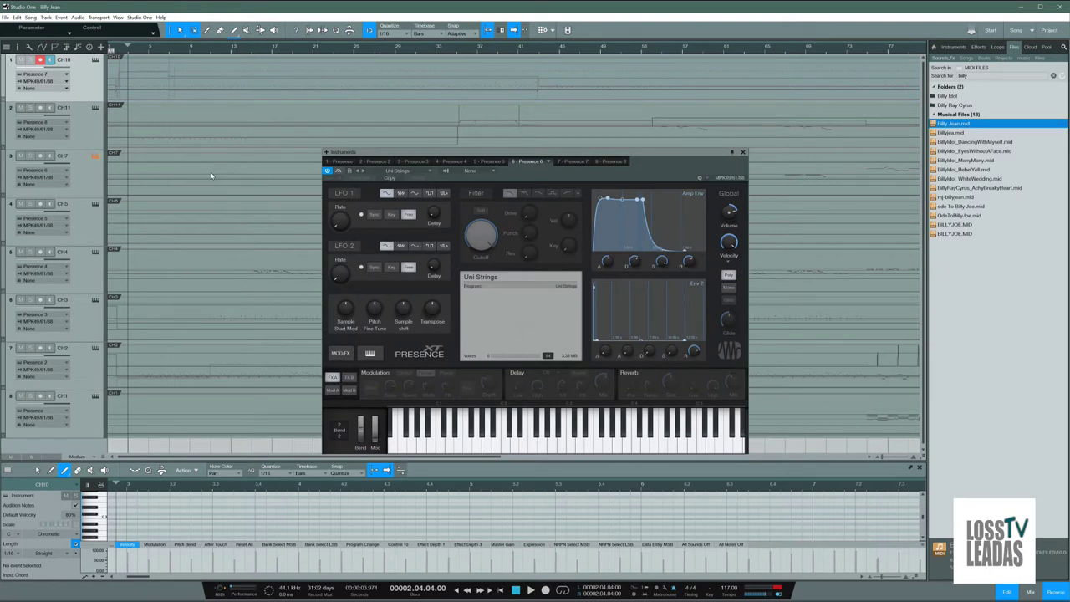
- View the Presence instruments on the CH5, CH4, CH3, CH2 and CH1 tracks in turn
click(96, 204)
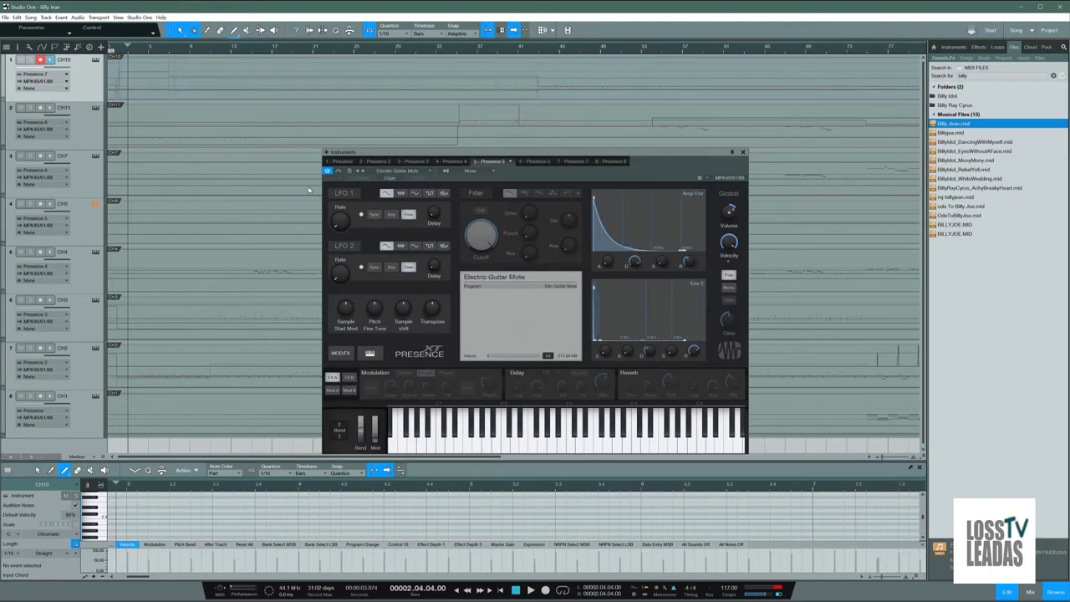
click(96, 253)
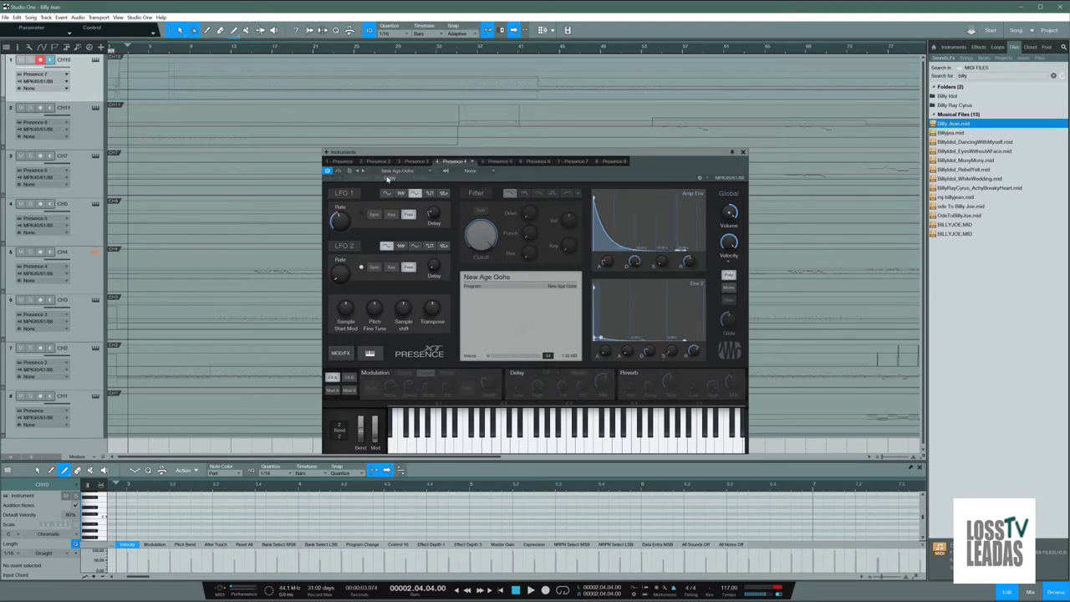
click(96, 300)
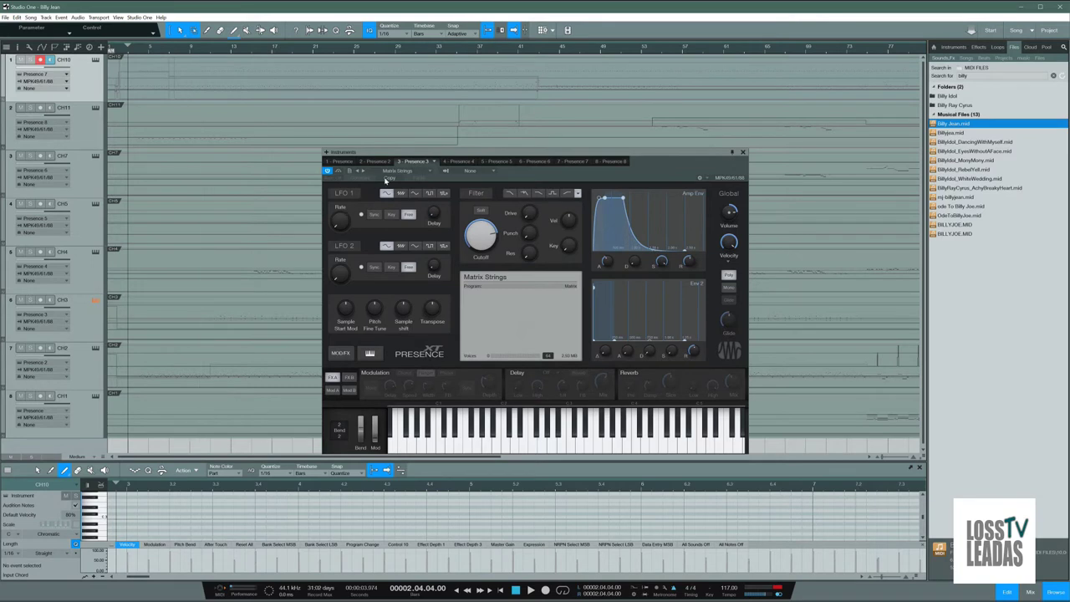
click(95, 348)
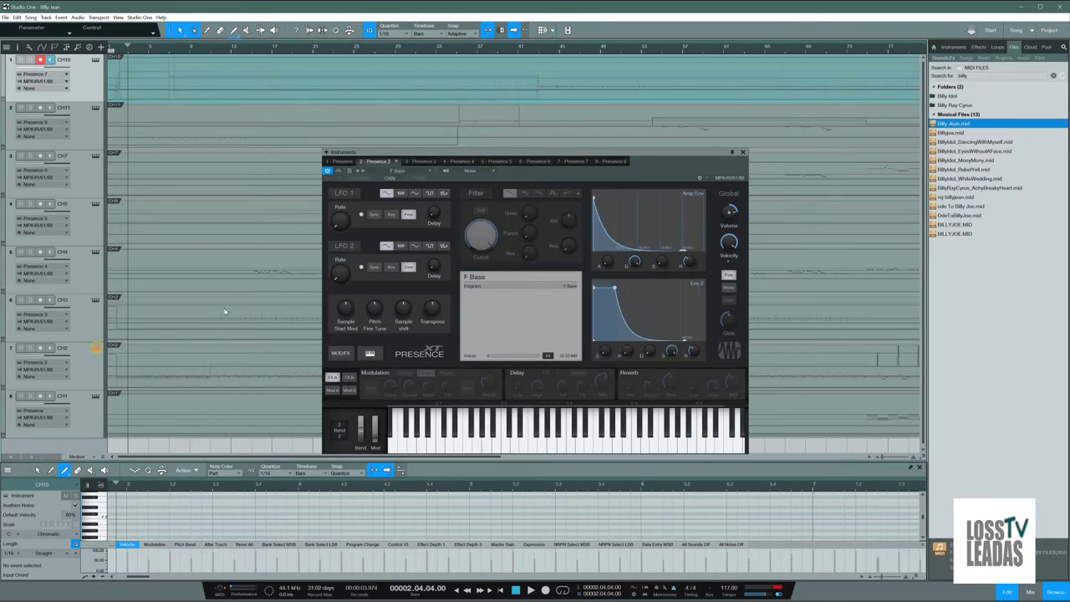
click(95, 396)
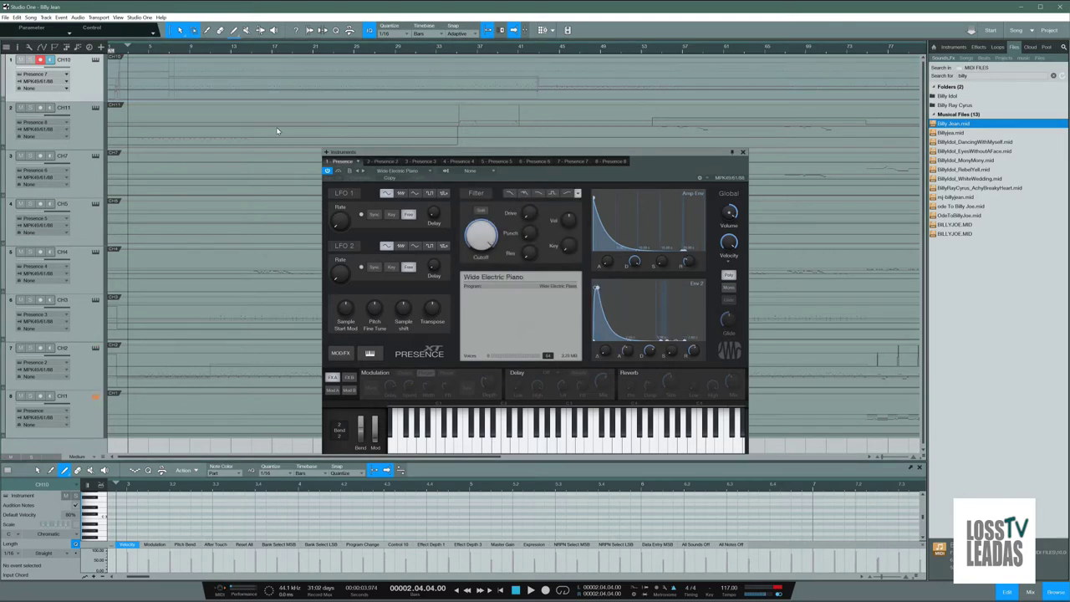
- Play the song from bar 12, stop playback, and close the instrument window
click(222, 53)
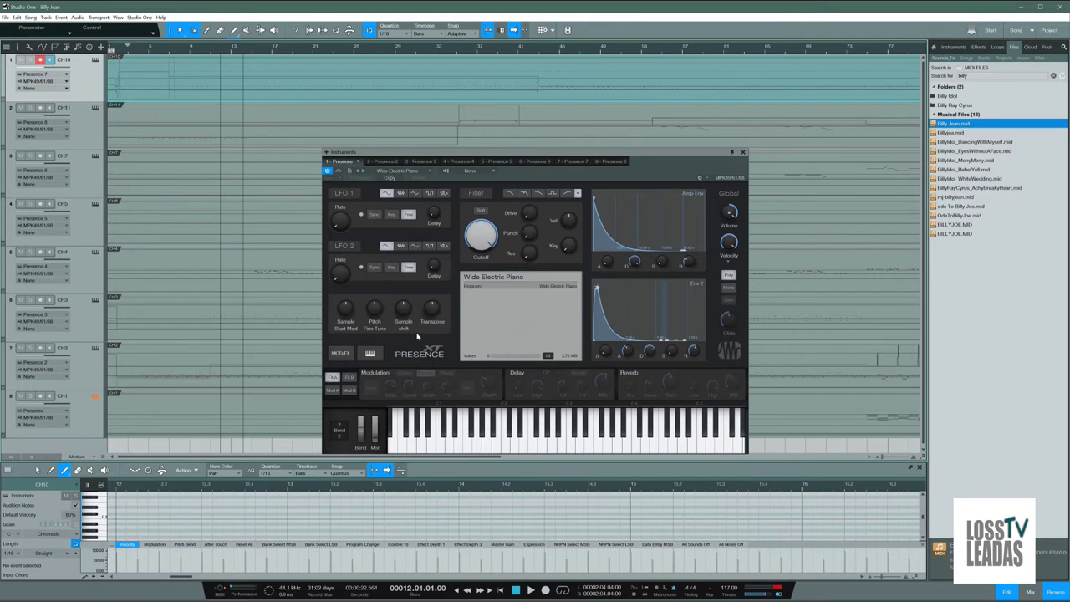
click(530, 590)
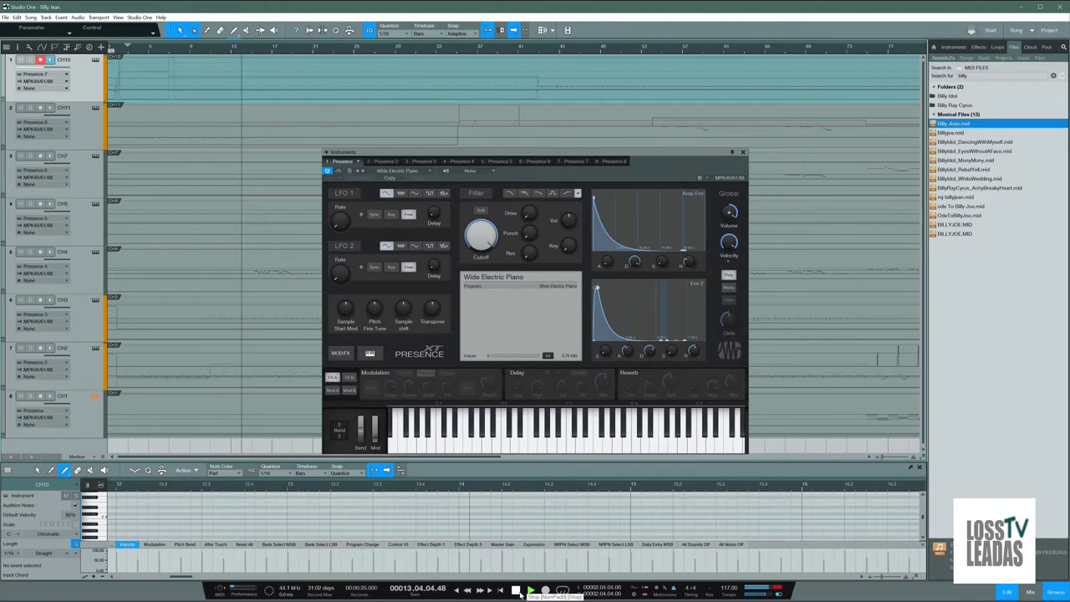
click(742, 152)
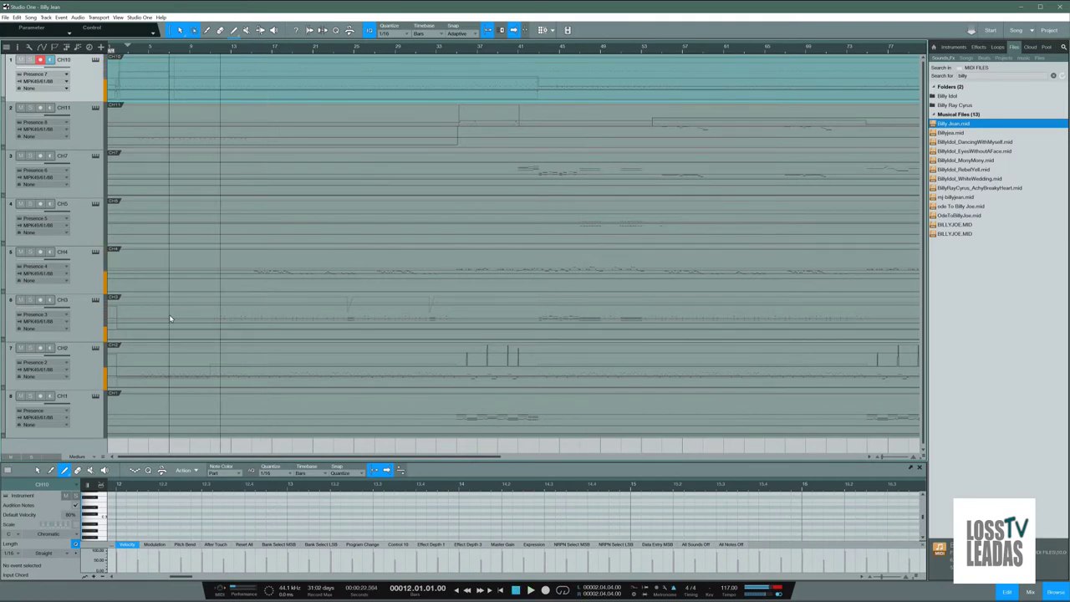
click(776, 587)
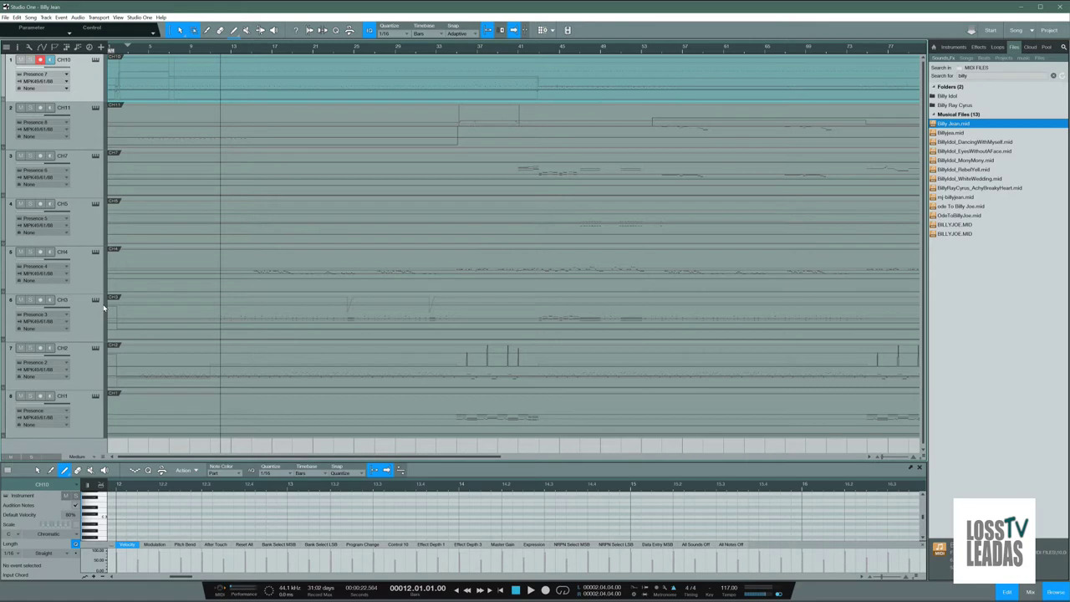
- Show the mixer and go through the song's eight instrument channels, ending on the Standard Kit channel
click(1029, 590)
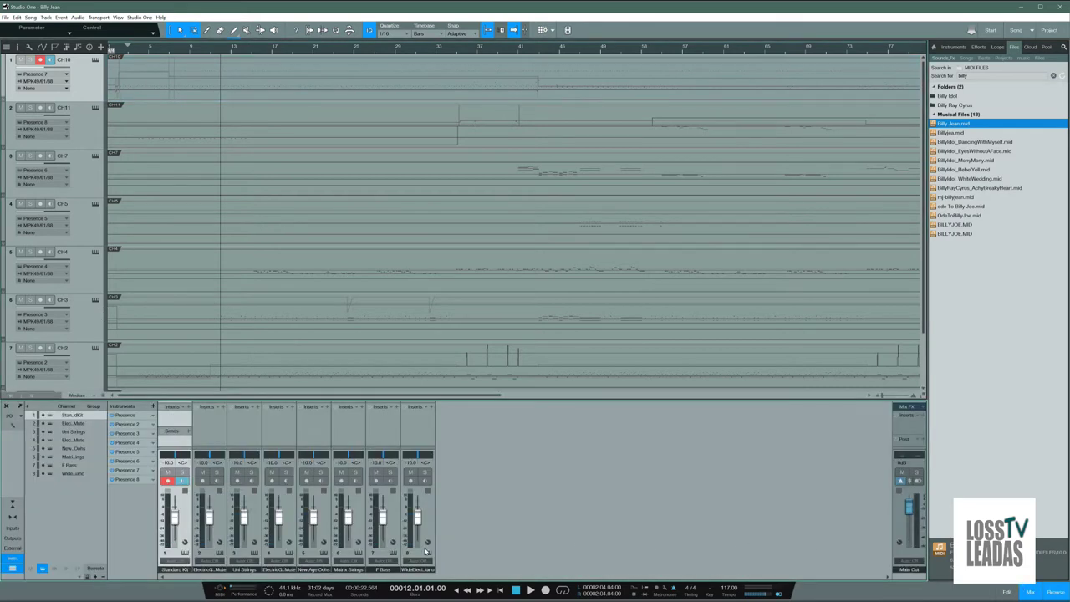
click(184, 553)
click(184, 554)
click(206, 429)
click(252, 424)
click(279, 422)
click(314, 423)
click(347, 423)
click(382, 424)
click(405, 425)
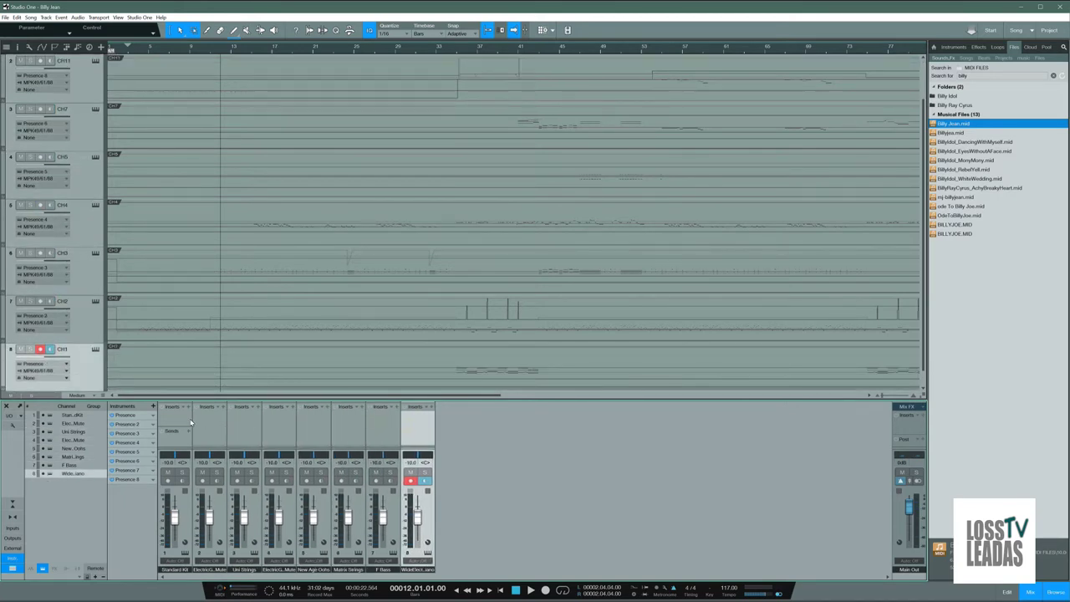
click(211, 426)
click(187, 526)
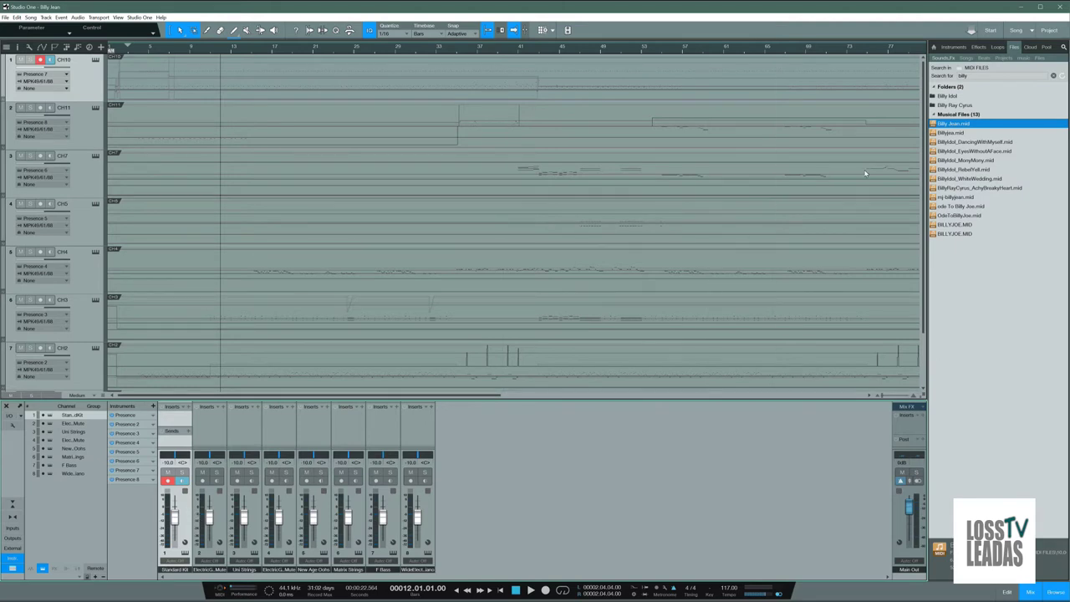
- Close the Billy Jean song without saving its changes
click(1058, 7)
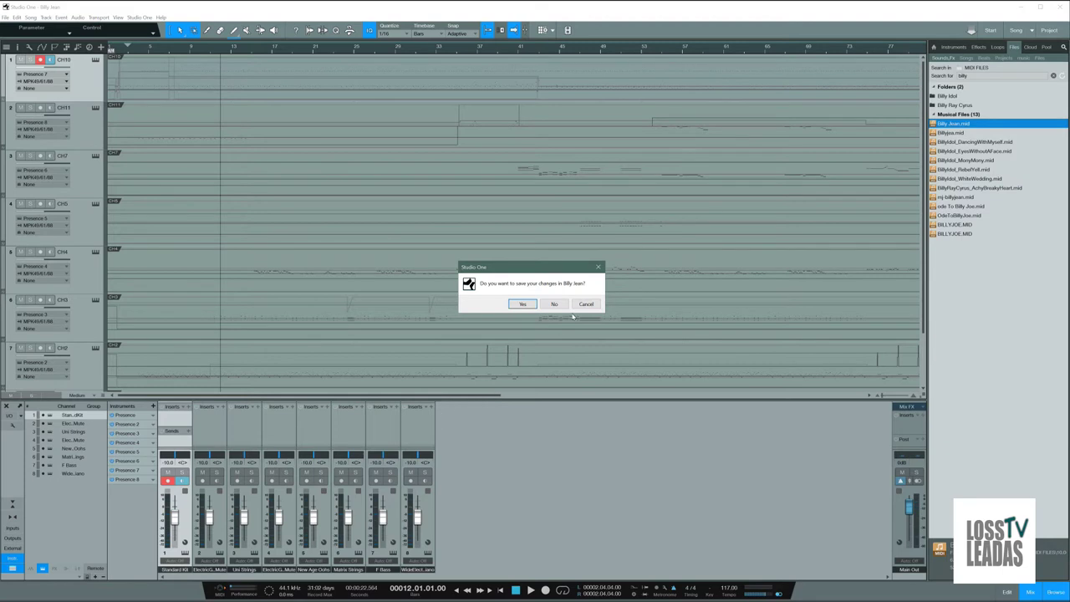
click(586, 304)
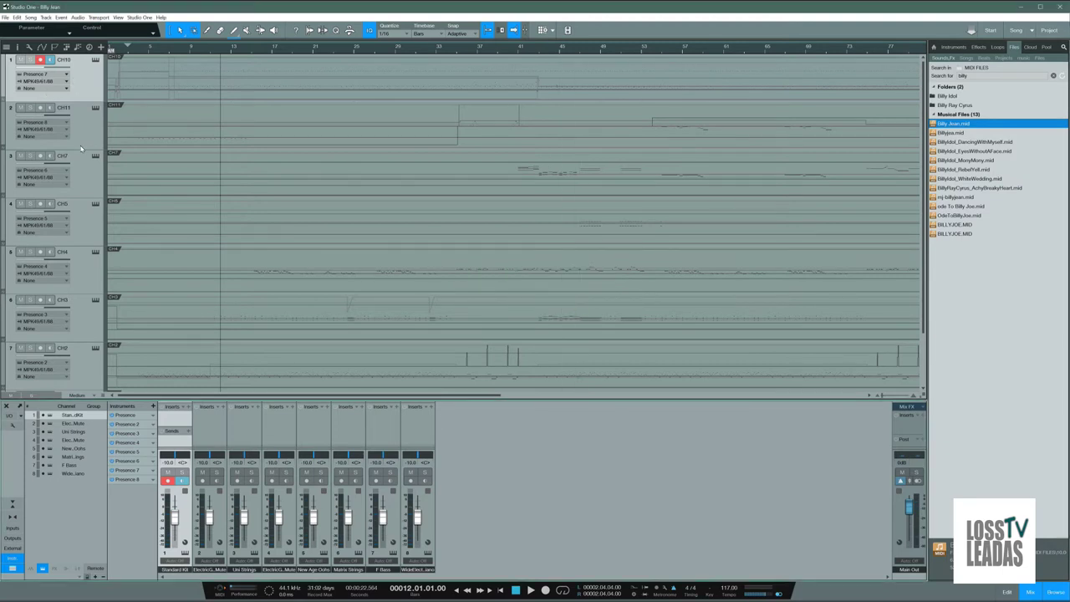
click(1060, 7)
click(554, 303)
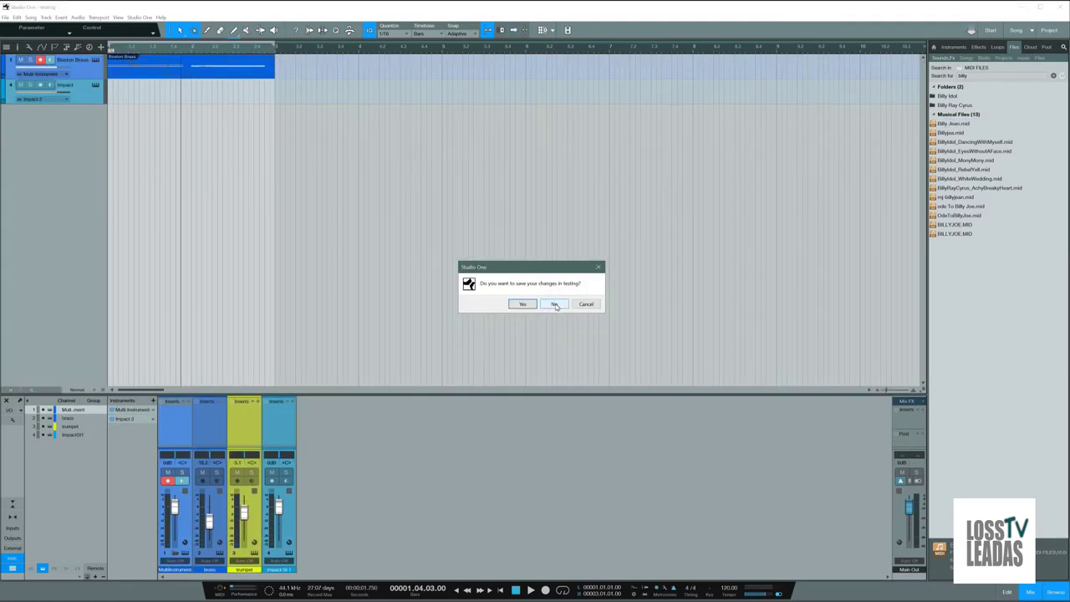
- Keep the testing song open, minimize Studio One, and switch to Bitwig Studio
click(586, 303)
click(1020, 7)
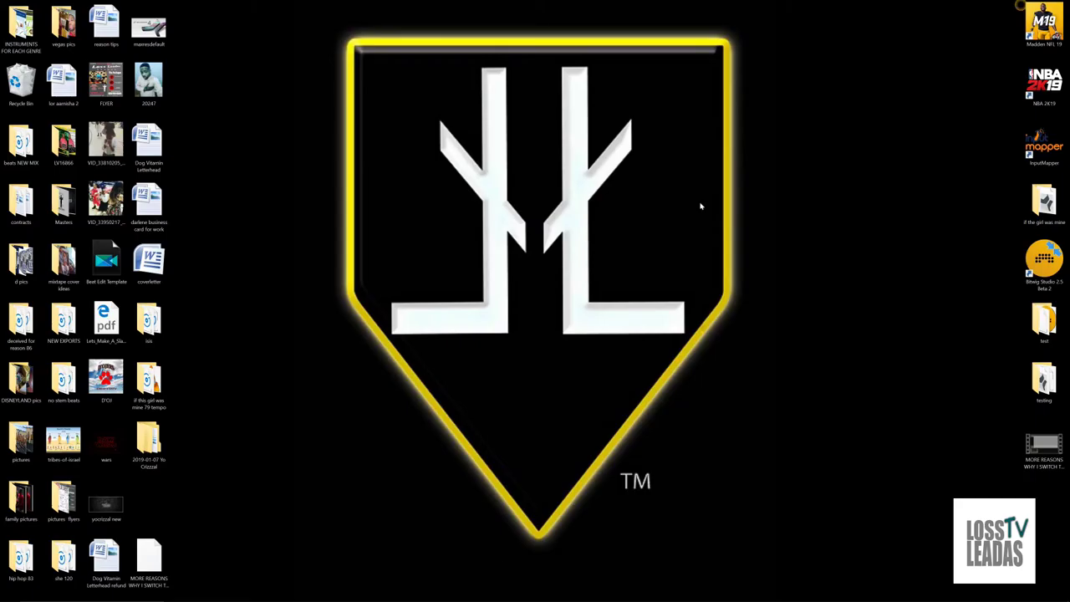
click(777, 597)
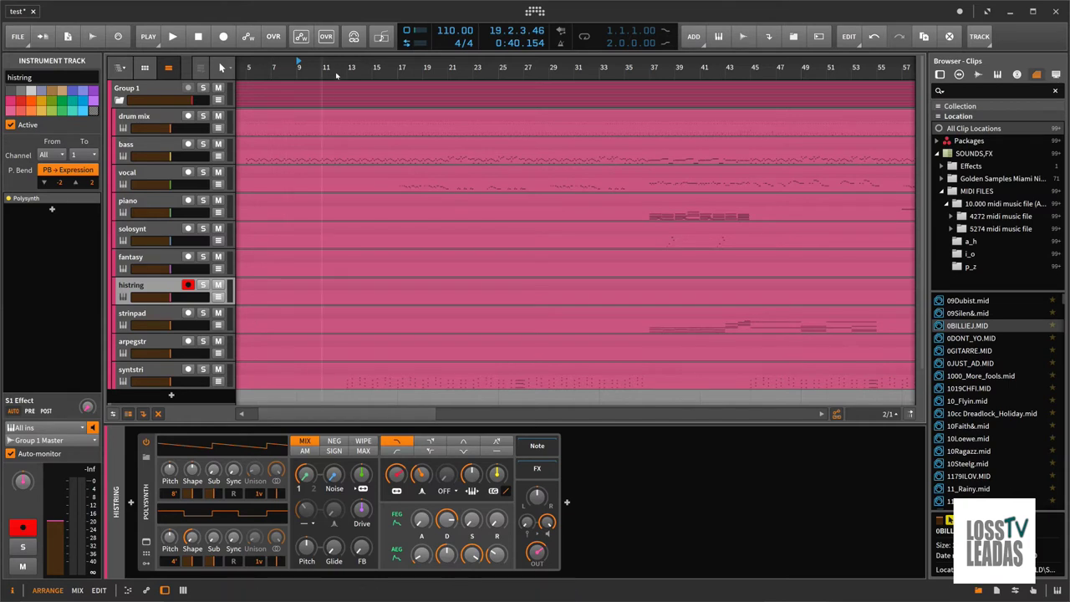
- Play the arrangement from the beginning with the whole song in view, and stop playback
scroll(341, 70, down, 3)
scroll(341, 70, down, 2)
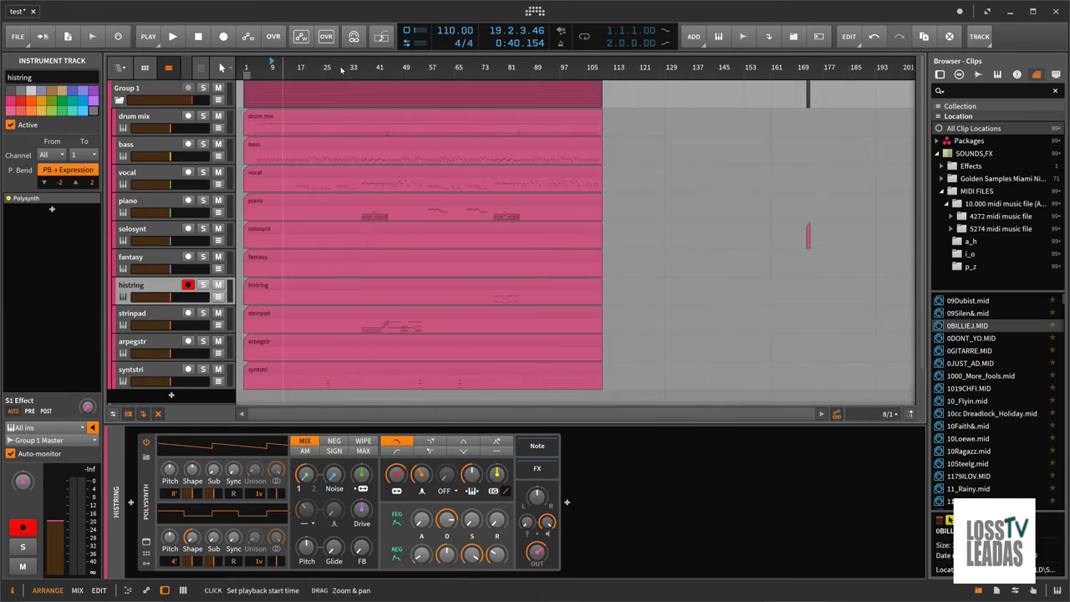
click(201, 40)
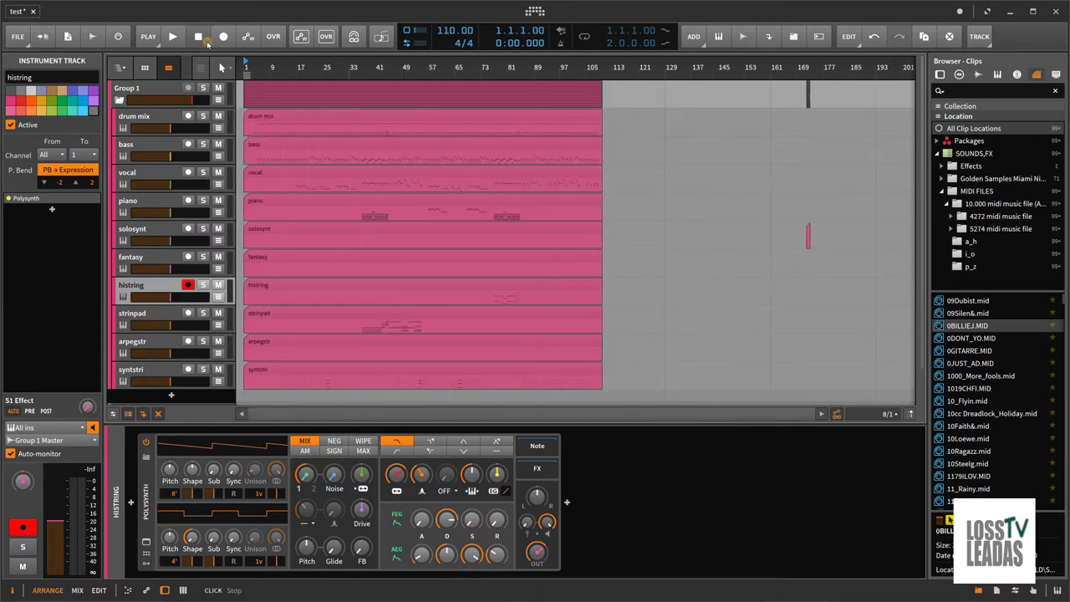
key(space)
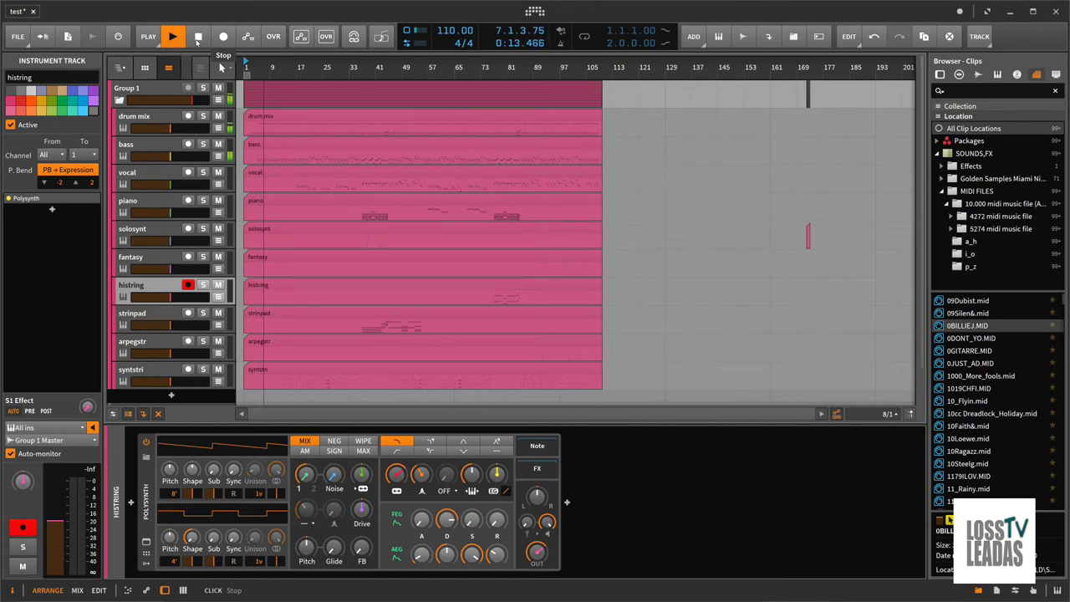
click(197, 37)
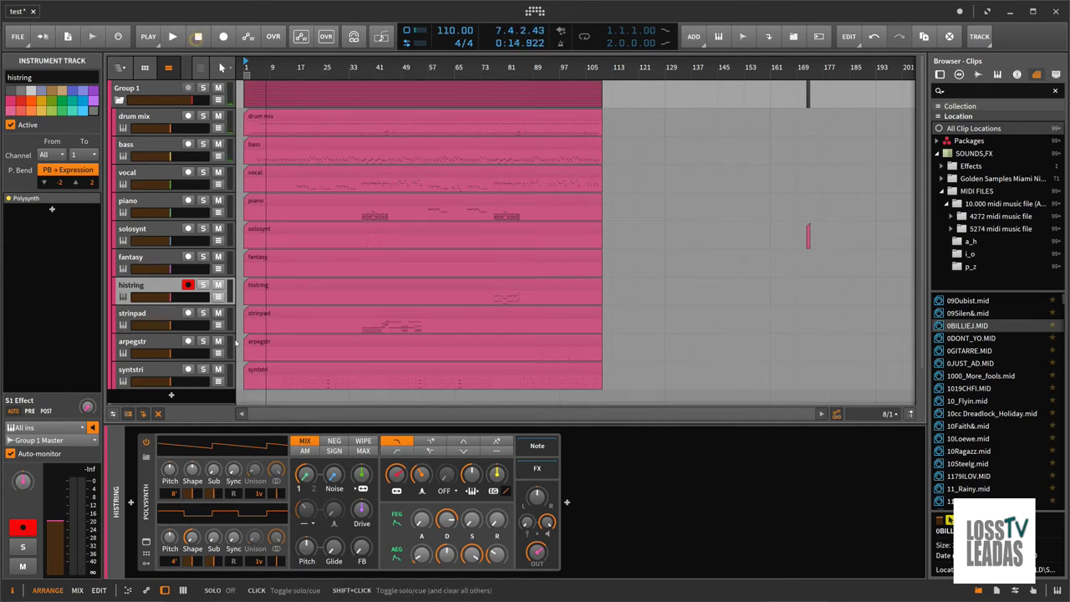
- Select the syntstri track, switch to the mix view, and hide and reshow Group 1's child tracks
click(167, 370)
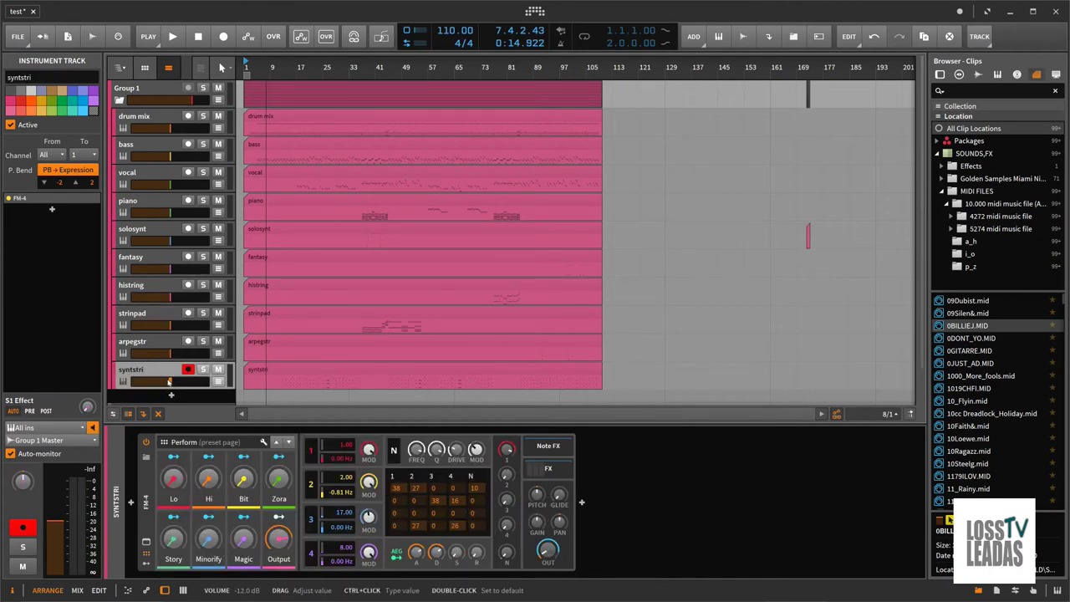
key(alt+2)
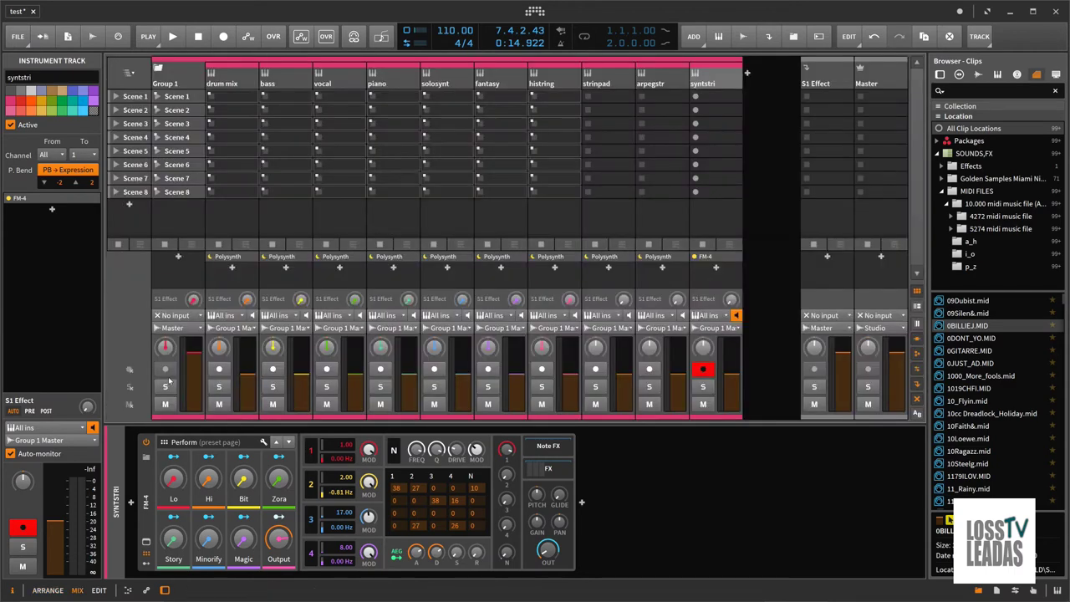
click(157, 67)
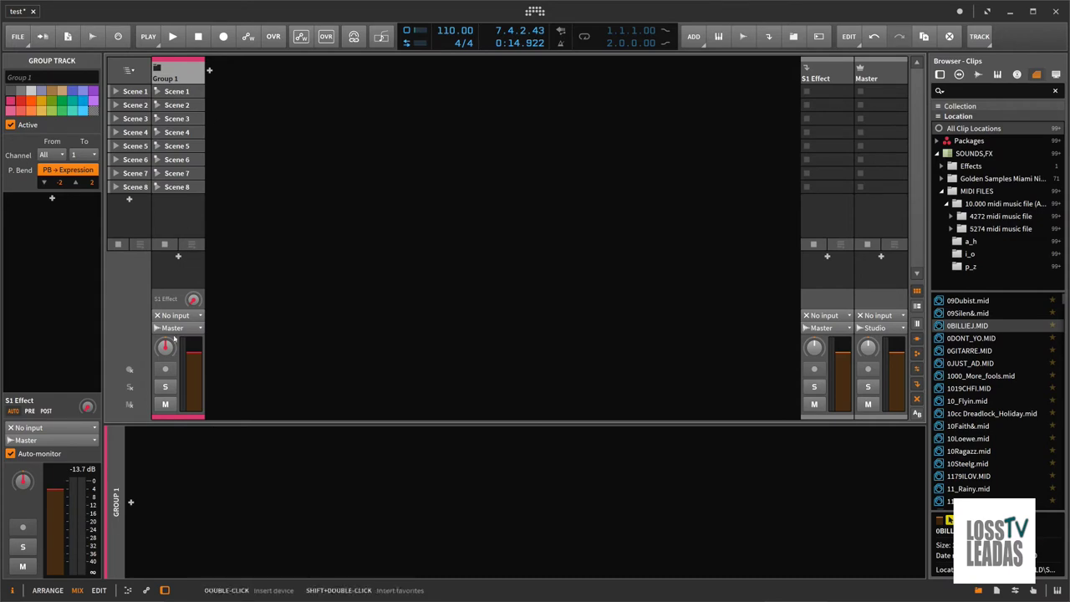
click(158, 67)
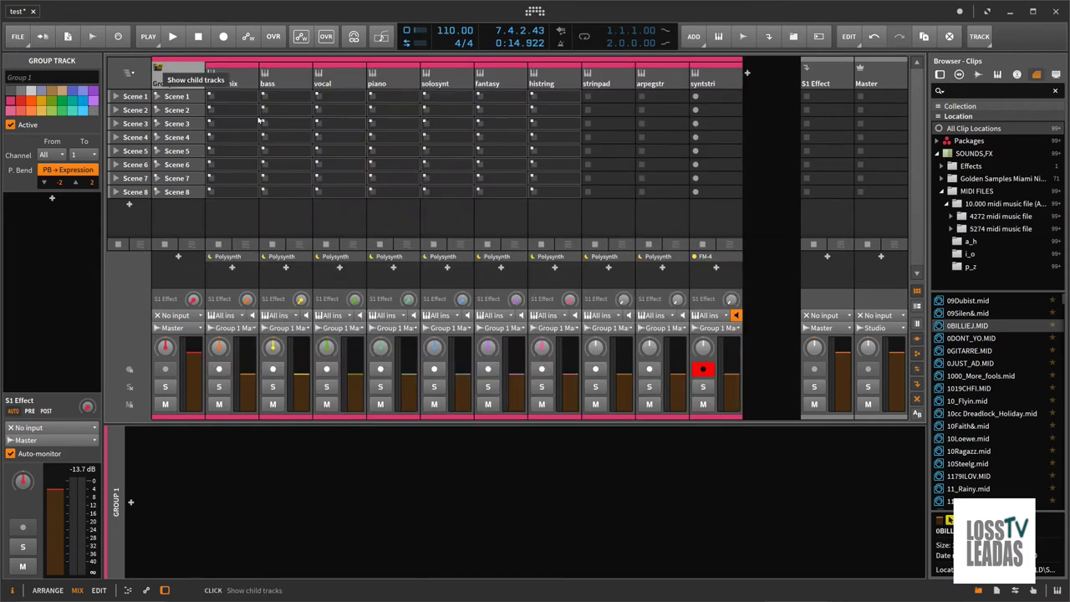
- Go through the Group 1 tracks in the mixer from drum mix to syntstri, and finish on the piano track
click(239, 77)
click(288, 77)
click(343, 77)
click(405, 75)
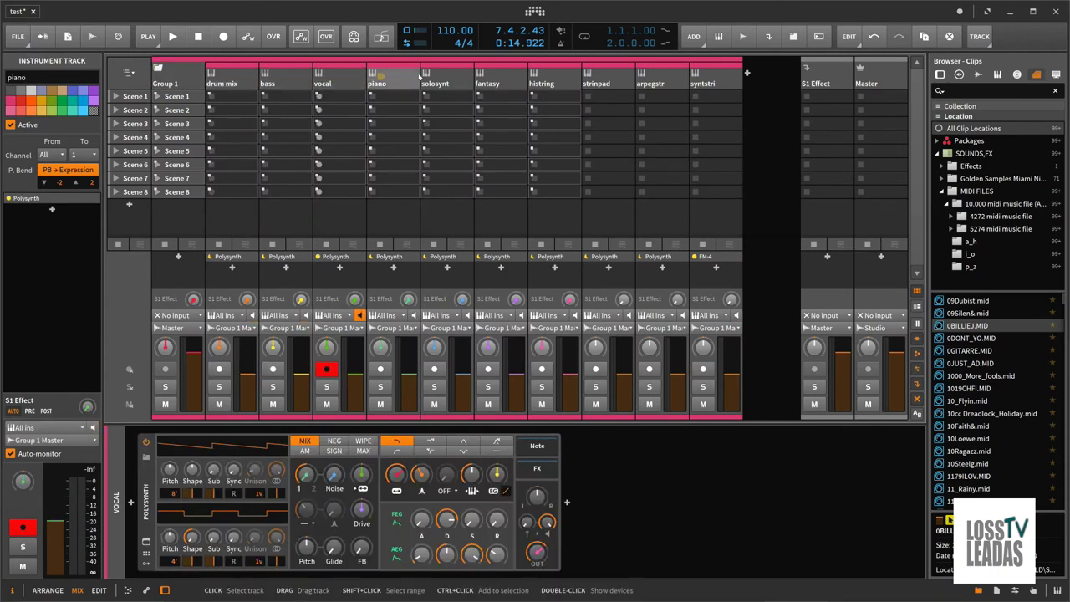
click(443, 77)
click(497, 77)
click(552, 77)
click(595, 79)
click(650, 77)
click(702, 77)
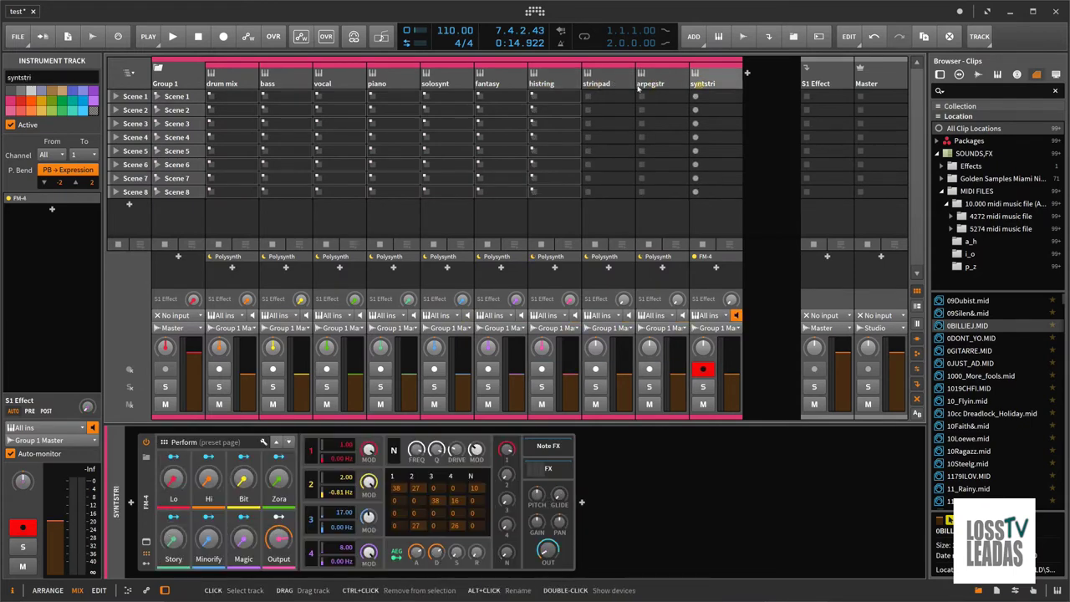
click(238, 77)
click(288, 77)
click(342, 77)
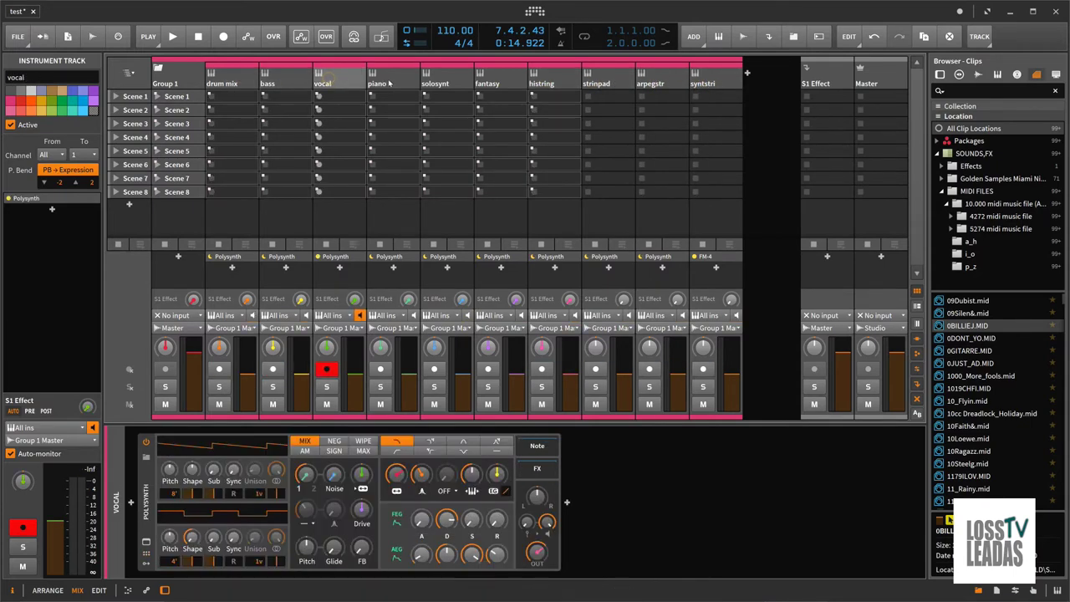
click(390, 82)
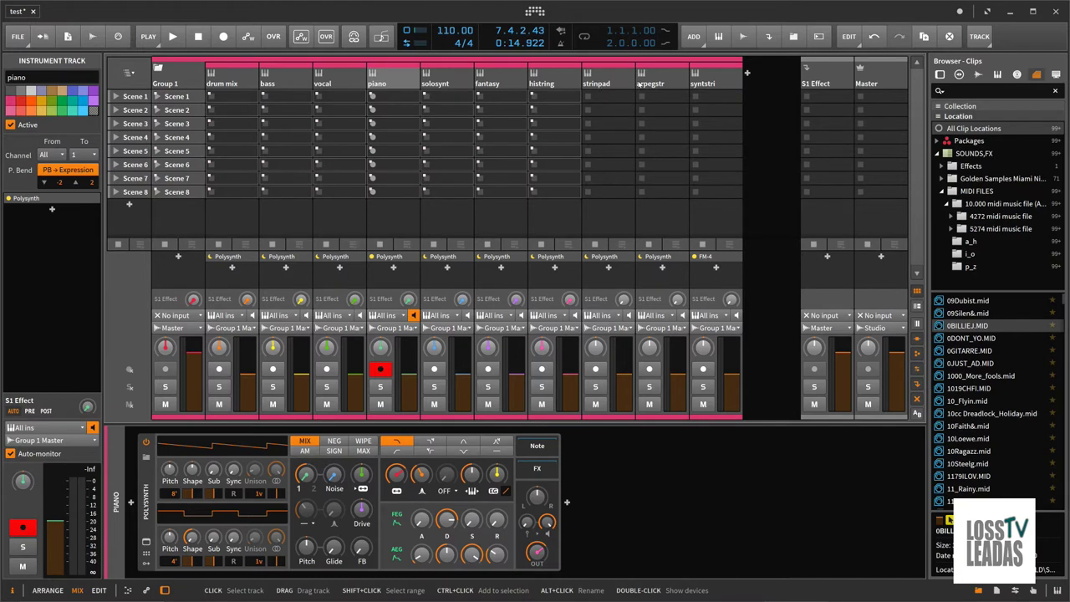
- Hide and reshow Group 1's child tracks in the mixer, leave them hidden, and look at the project's track hierarchy
click(158, 66)
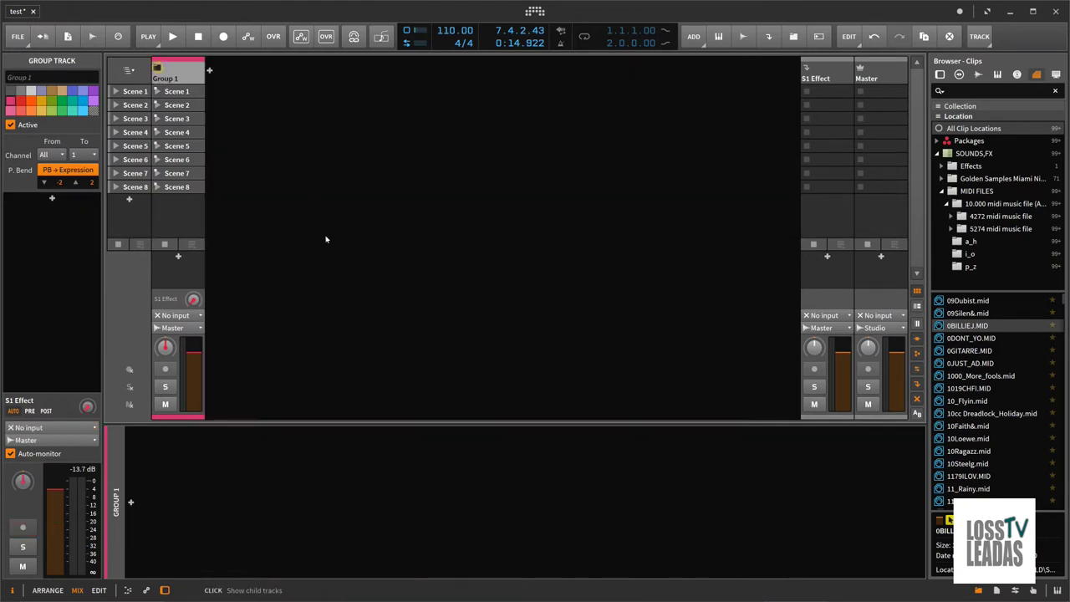
click(157, 70)
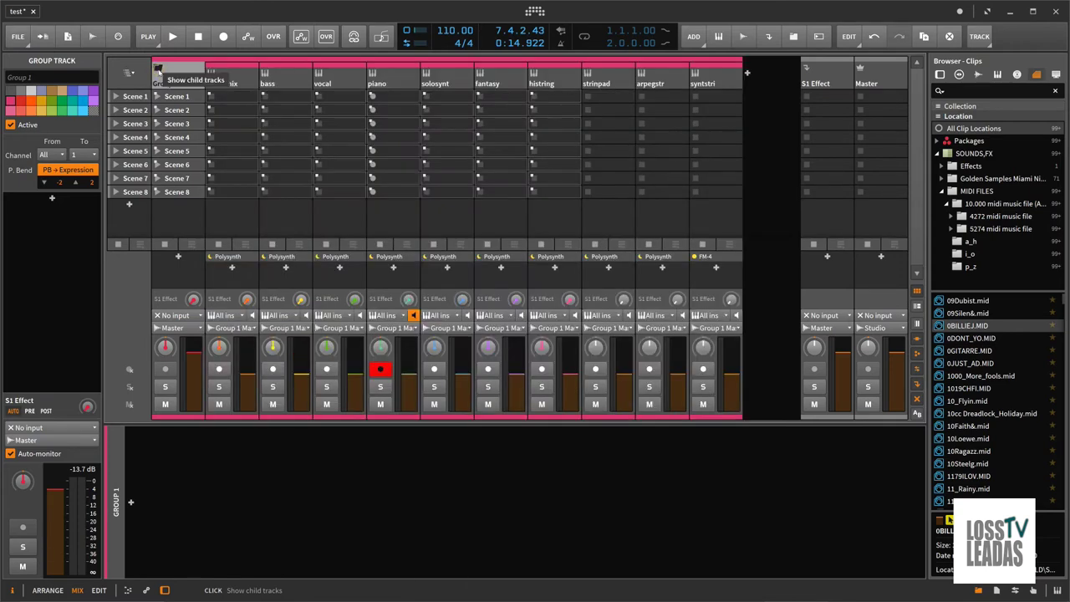
click(157, 70)
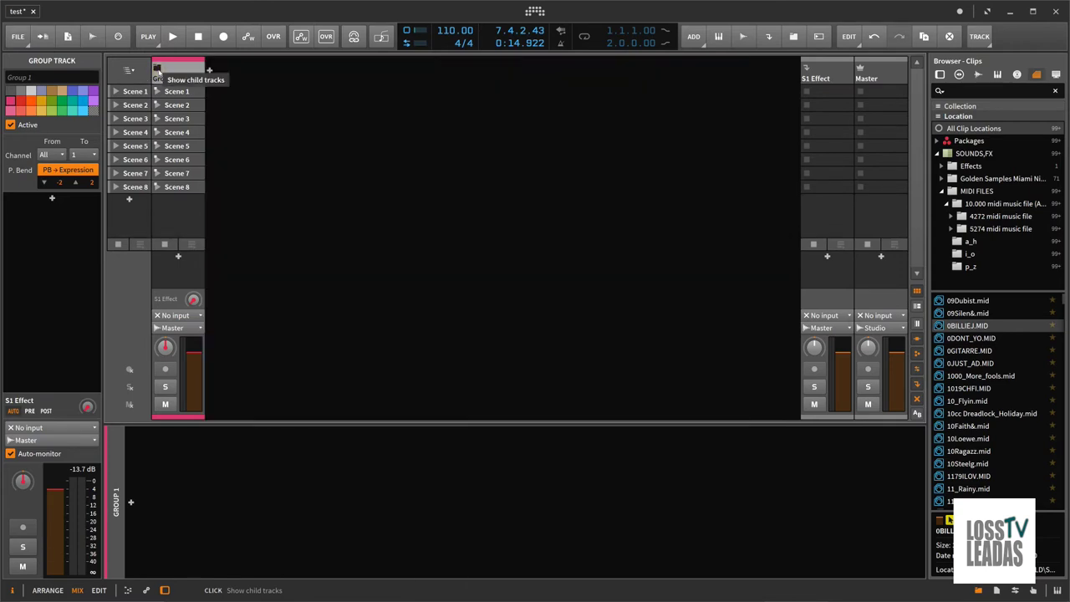
click(157, 69)
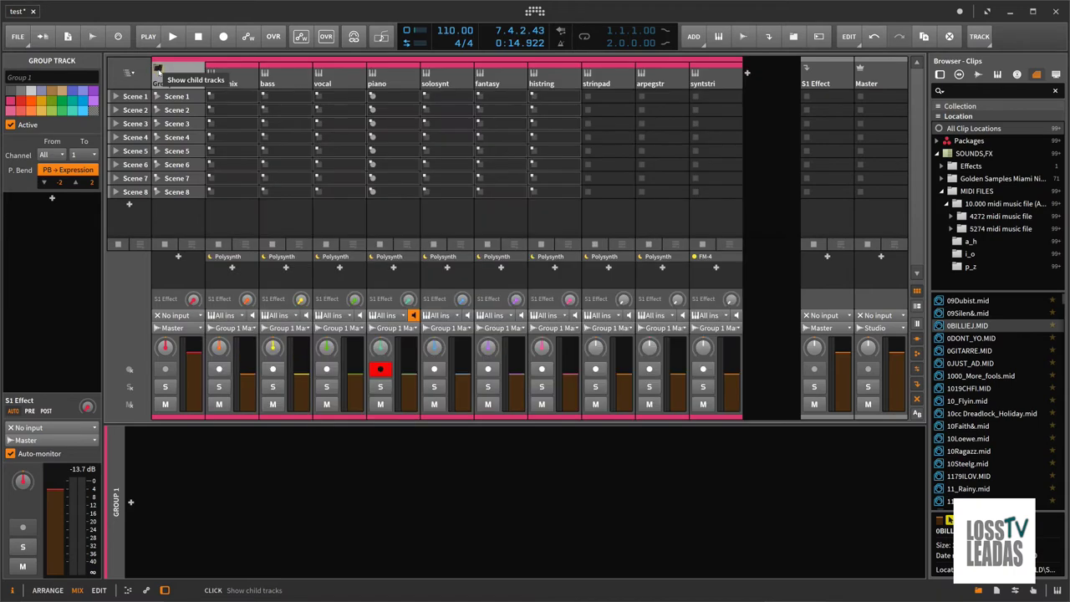
click(158, 69)
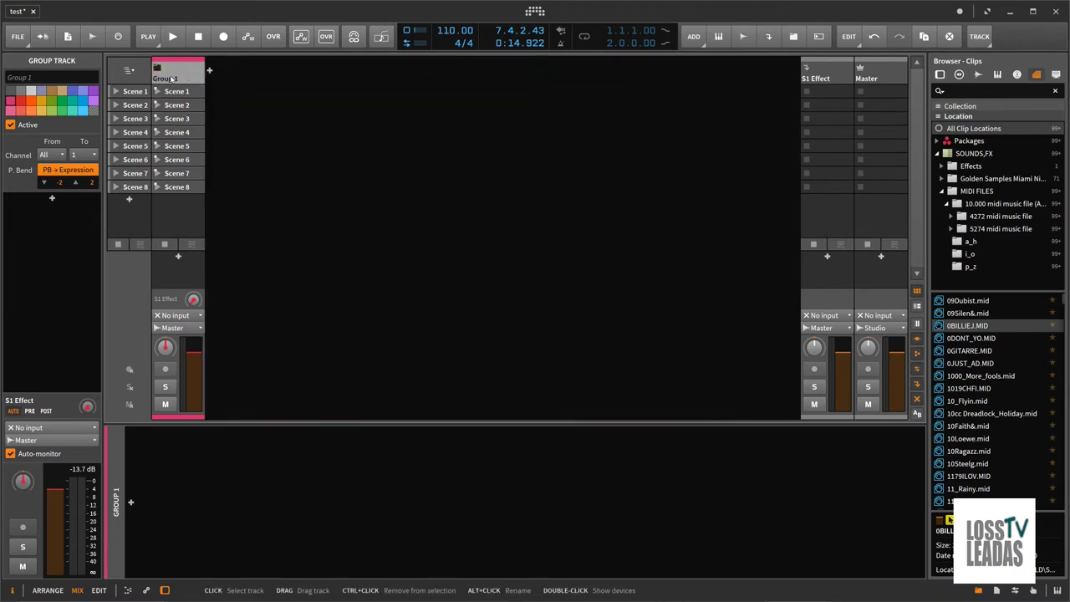
click(128, 70)
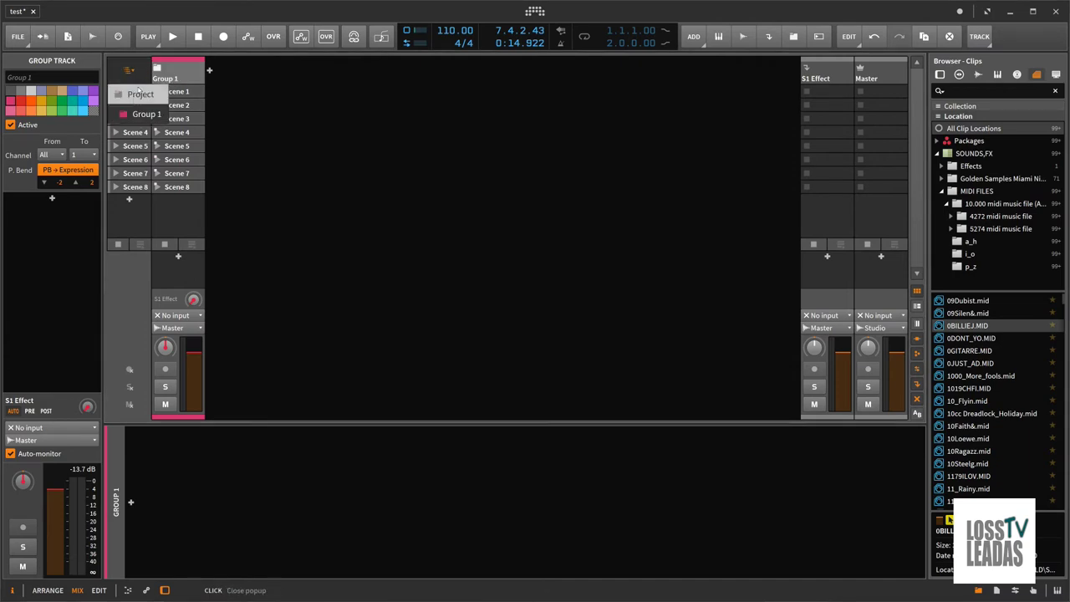
click(144, 83)
- Switch to the arrange view, show Group 1's child tracks, select the drum mix track, and fold the group again
key(alt+1)
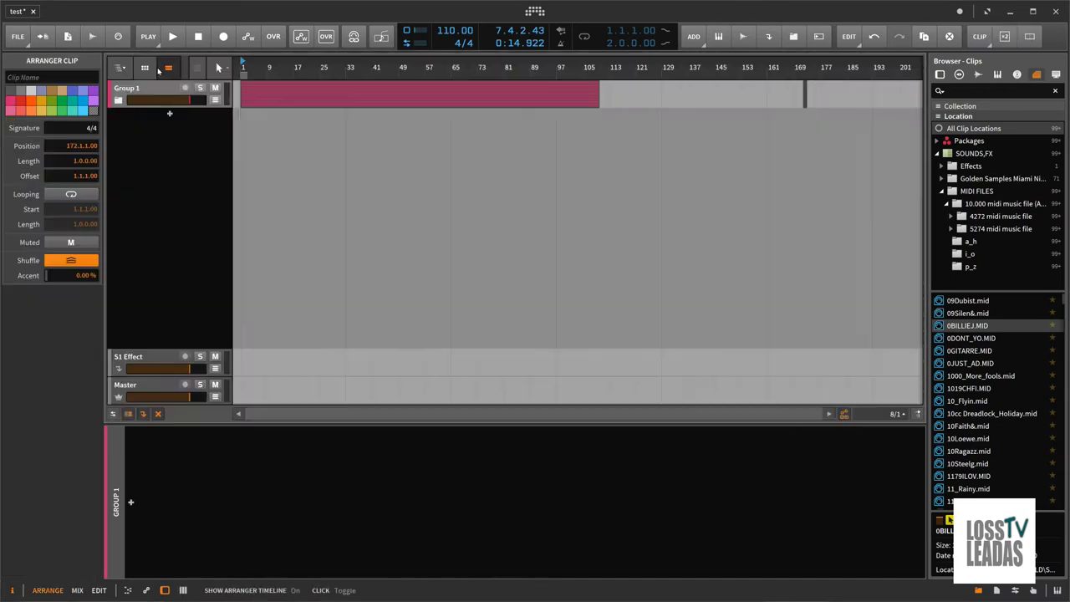
click(120, 100)
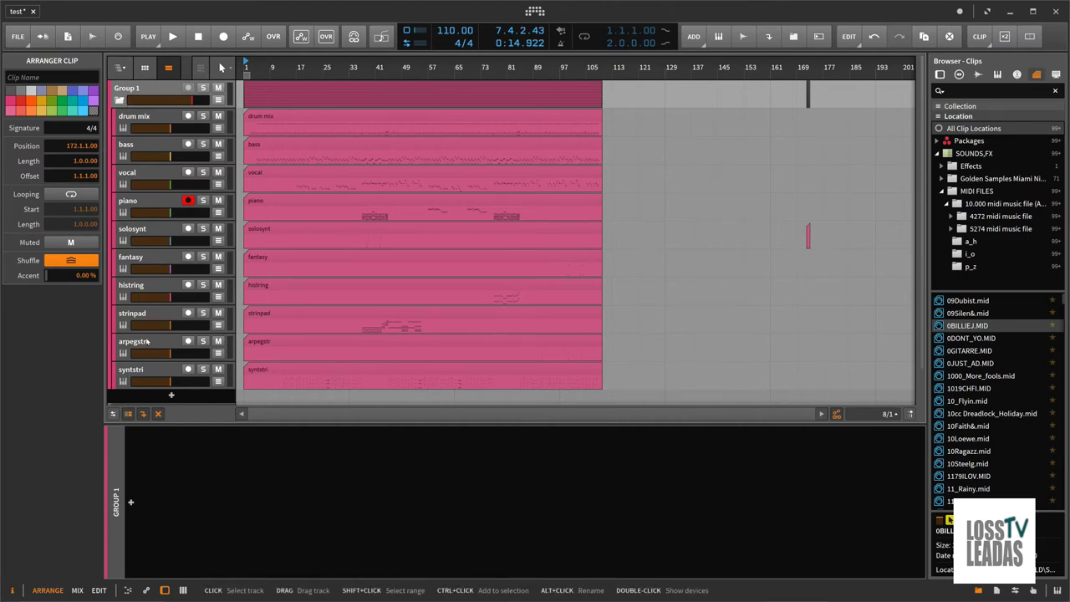
click(167, 118)
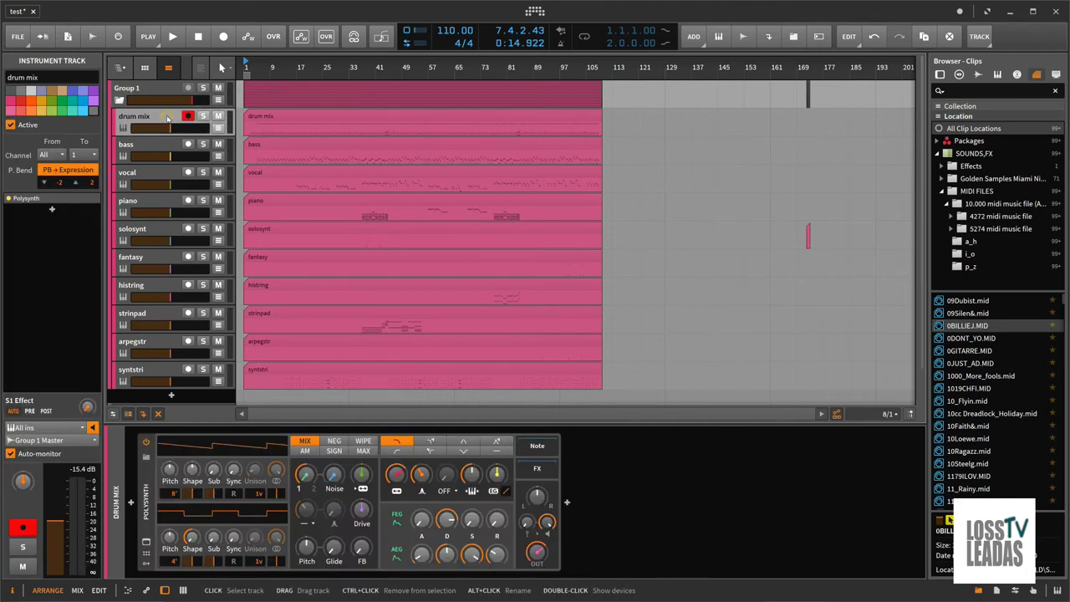
click(120, 101)
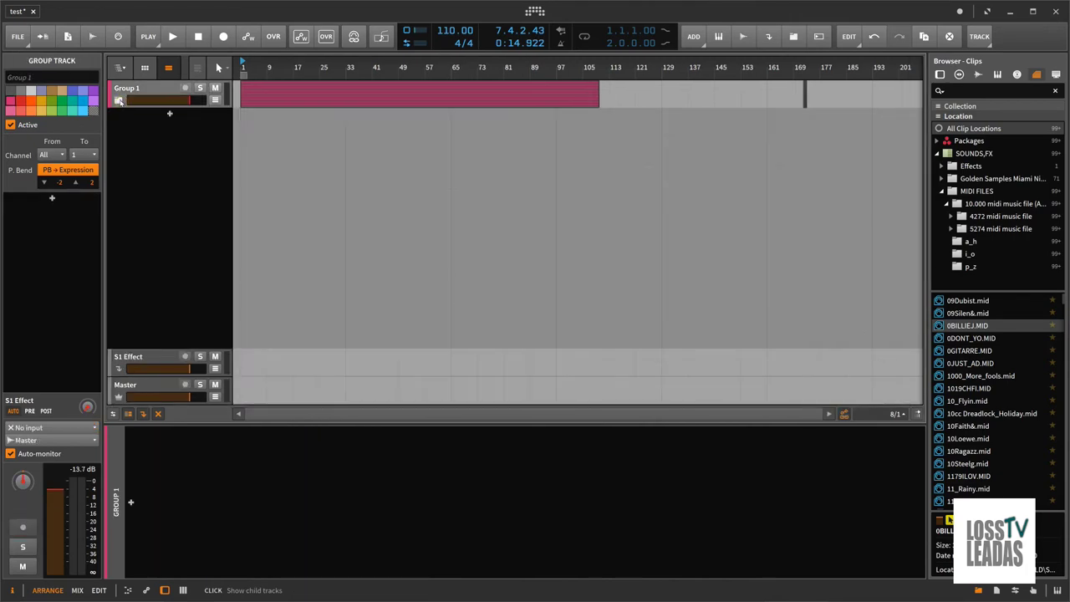
- Return to the mix view, expand Group 1 to view the drum mix track's Polysynth device, and collapse the group again
key(alt+2)
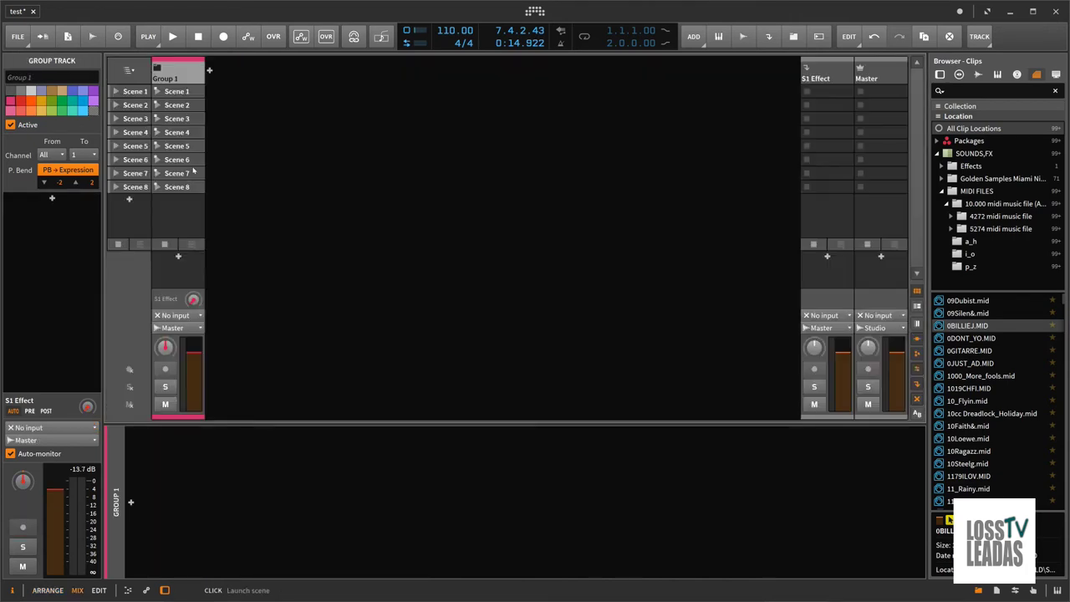
click(157, 66)
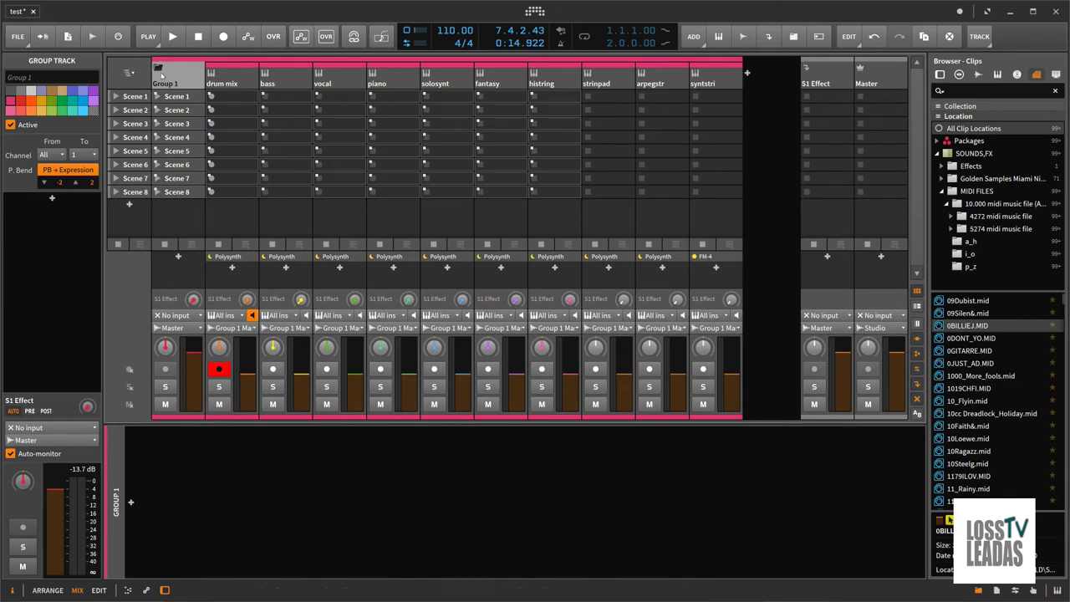
click(238, 81)
click(238, 81)
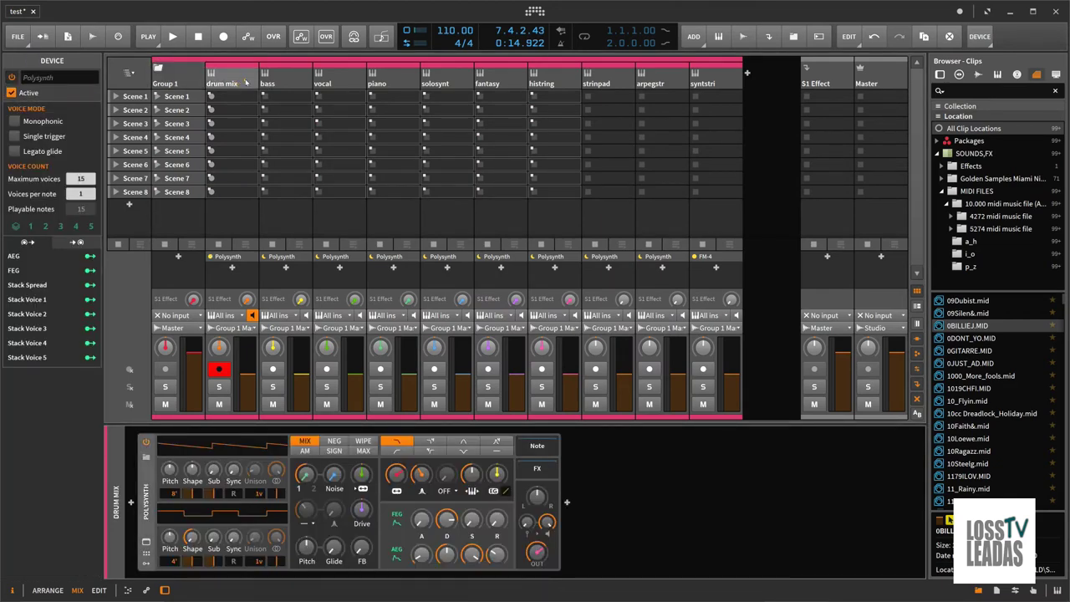
click(245, 81)
drag(90, 408, 90, 403)
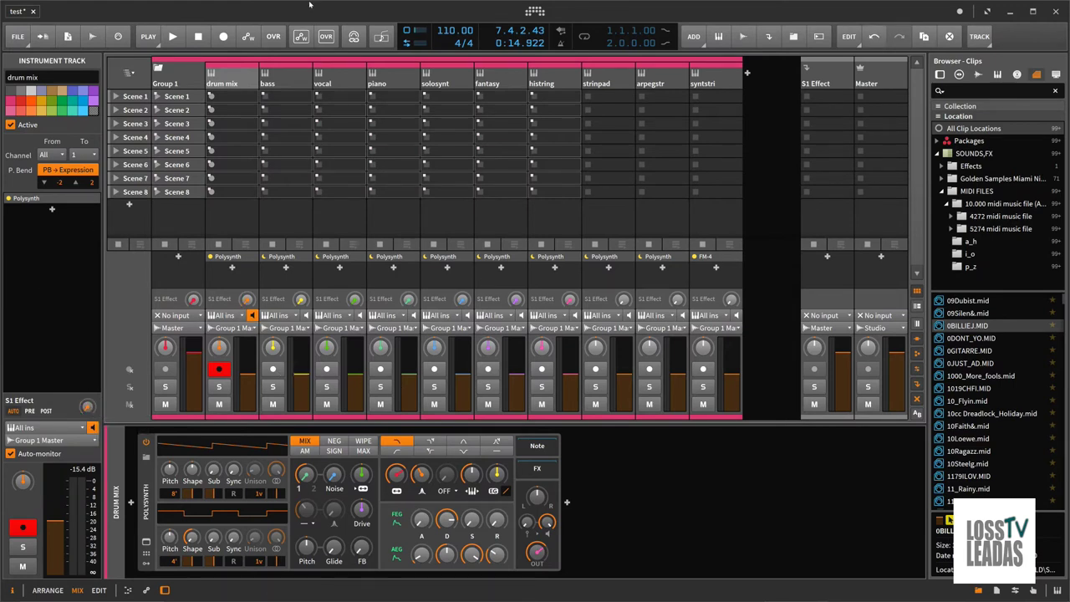
click(158, 67)
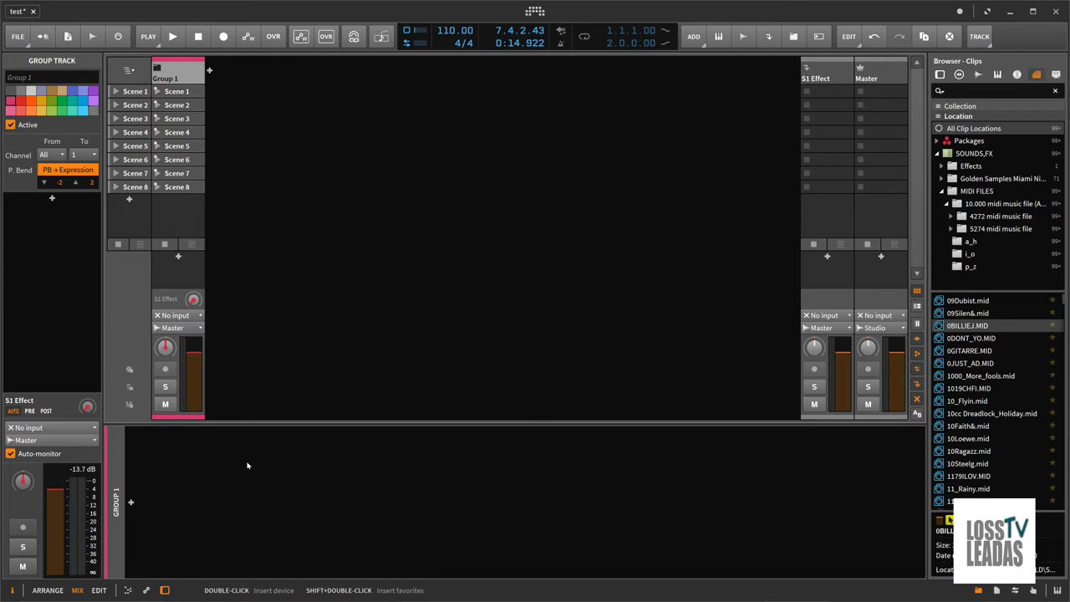
right_click(238, 74)
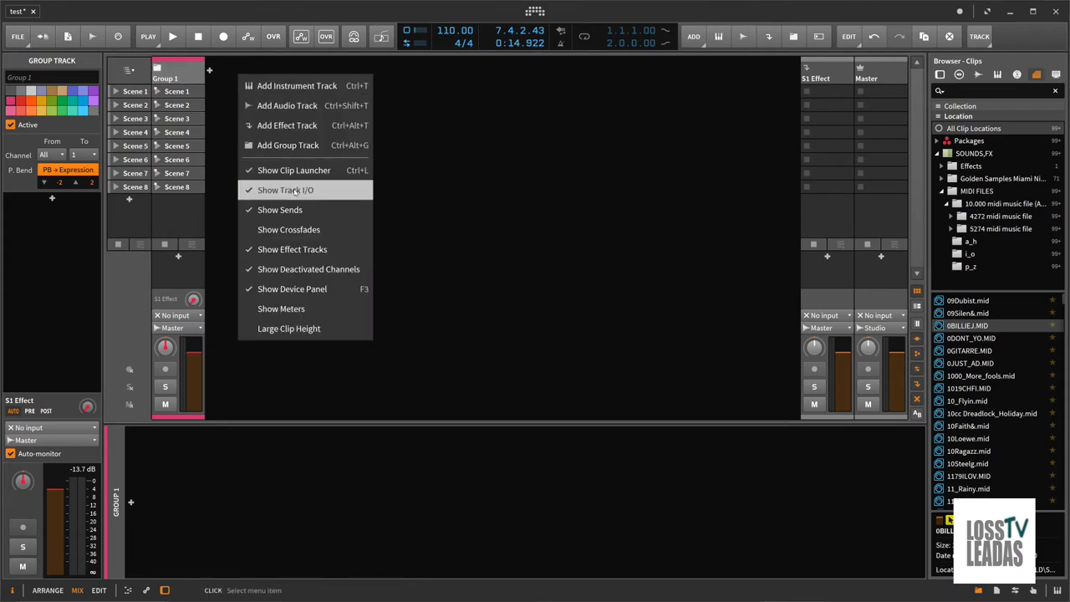
key(Escape)
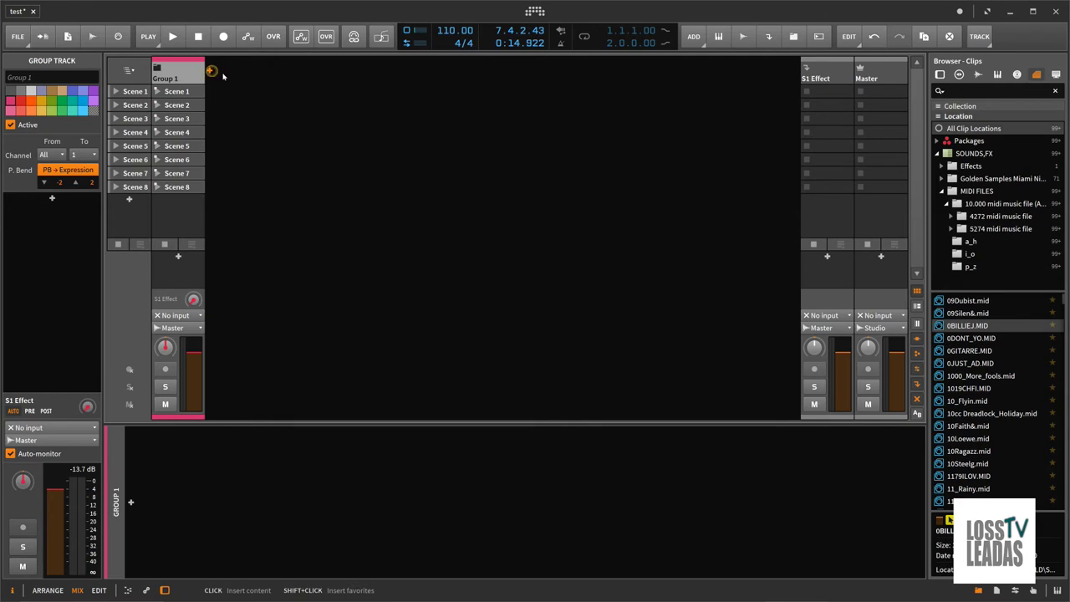
click(212, 71)
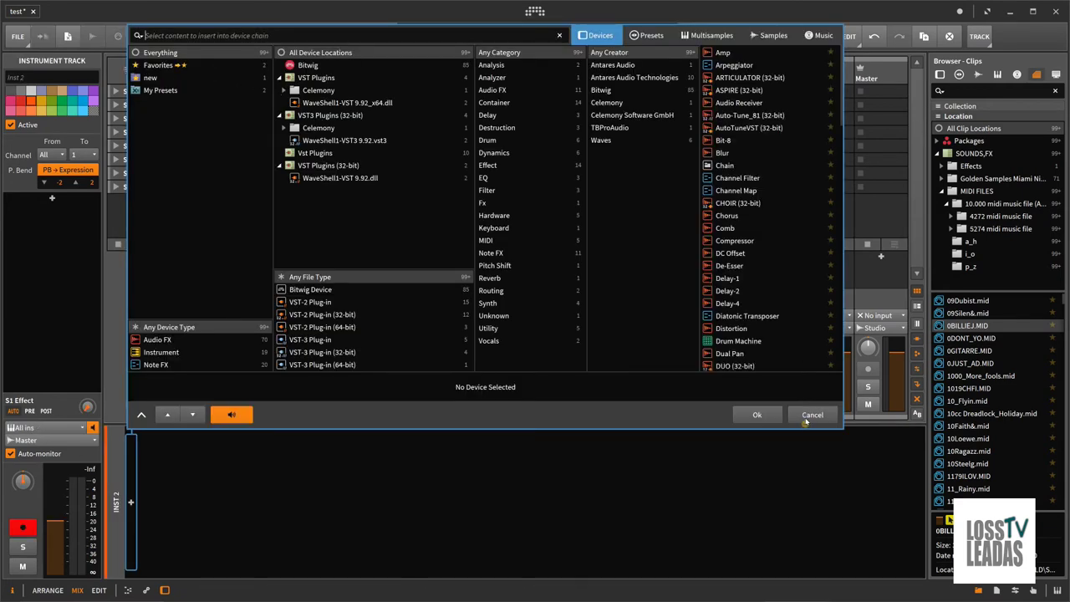
click(810, 415)
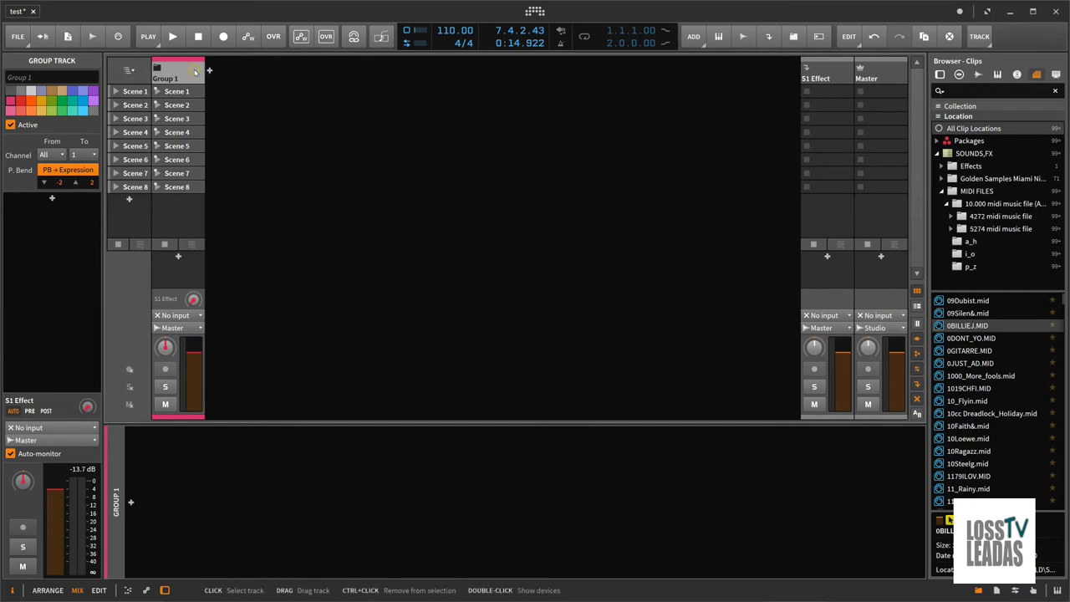
- Duplicate the collapsed Group 1 repeatedly until the mixer holds group tracks up to Group 13
key(ctrl+d)
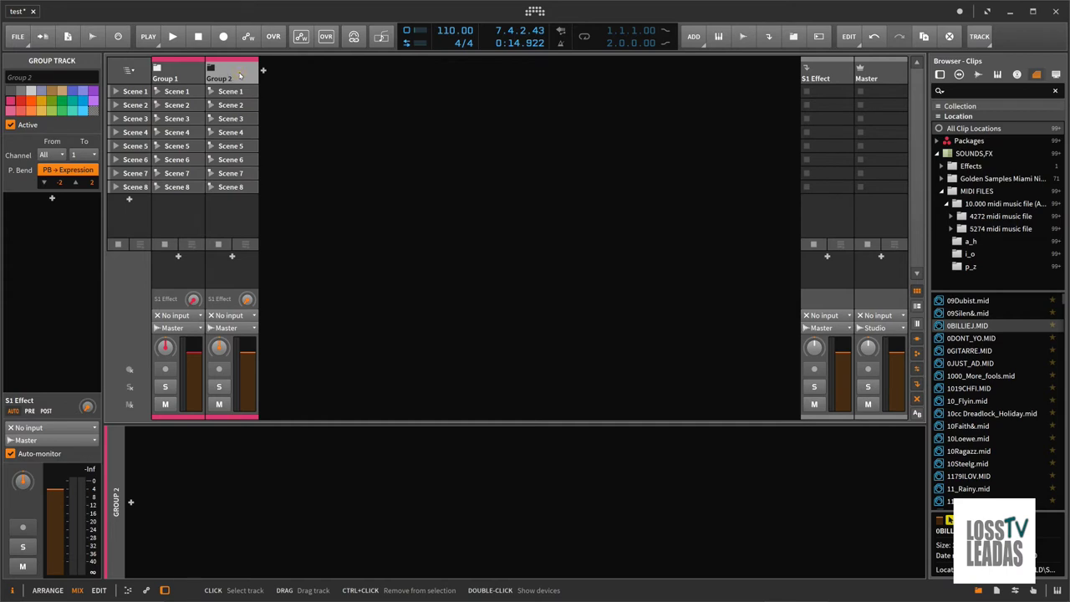
key(ctrl+d)
key(ctrl+d)
key(ctrl+d)
key(ctrl+d)
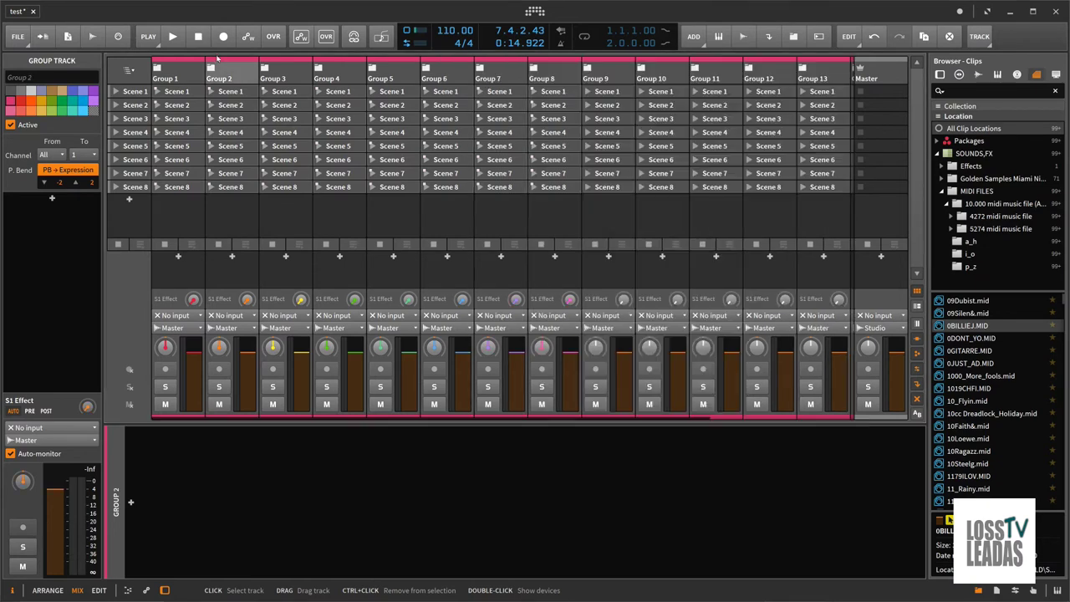
- Color the Group 2 track blue, Group 3 light purple-blue, and Group 4 yellow-orange
click(227, 69)
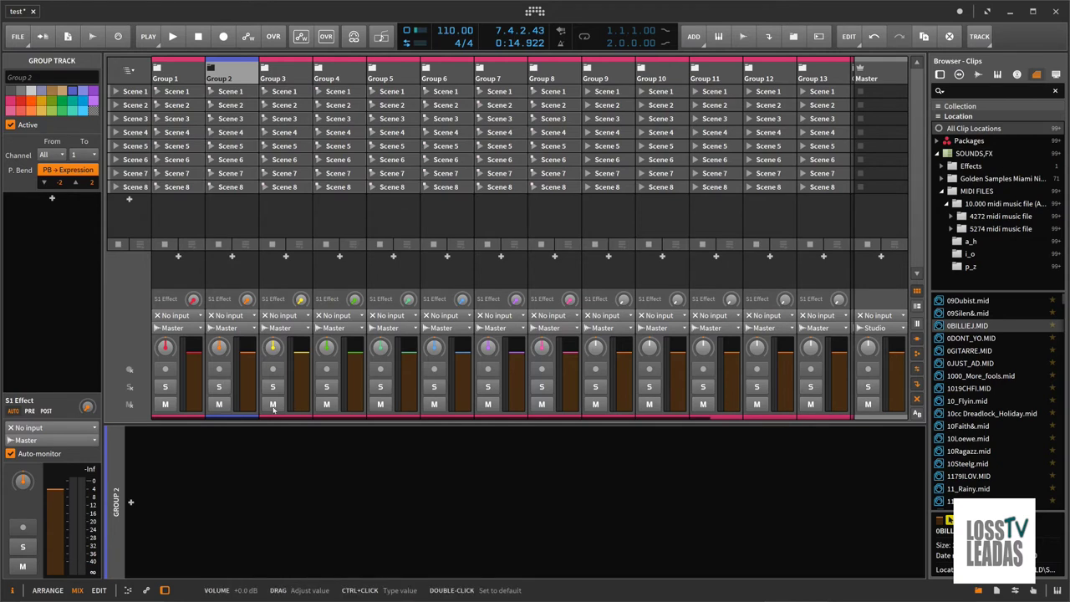
click(287, 74)
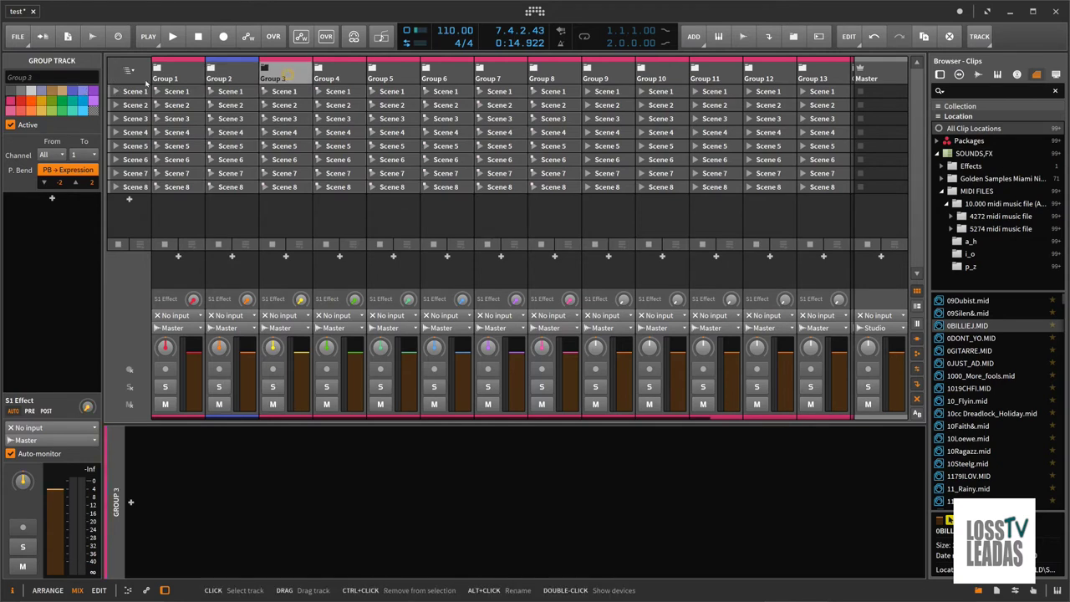
click(89, 94)
key(Right)
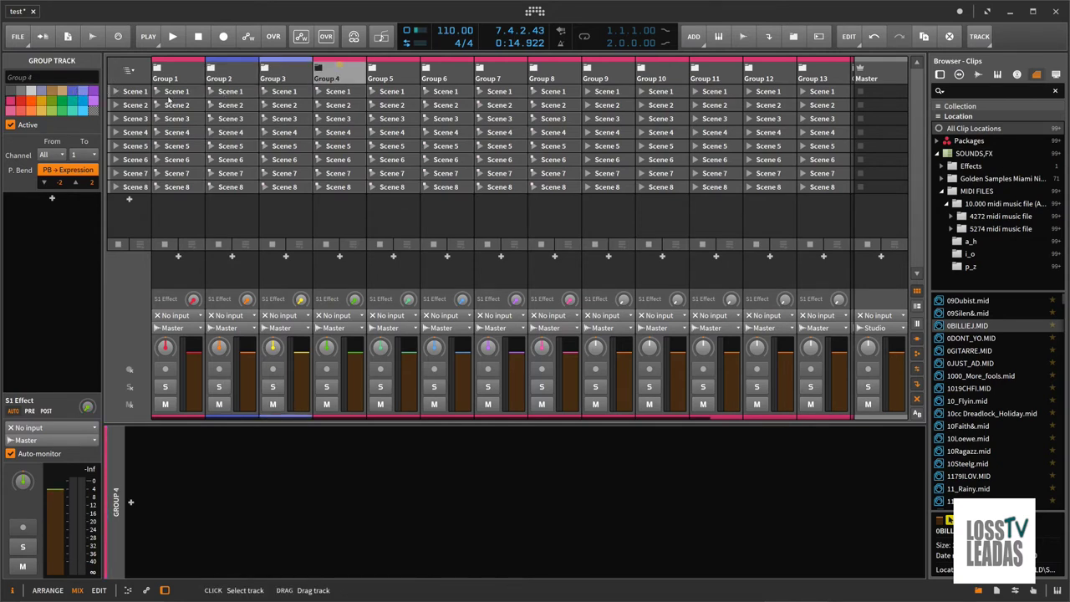
click(41, 106)
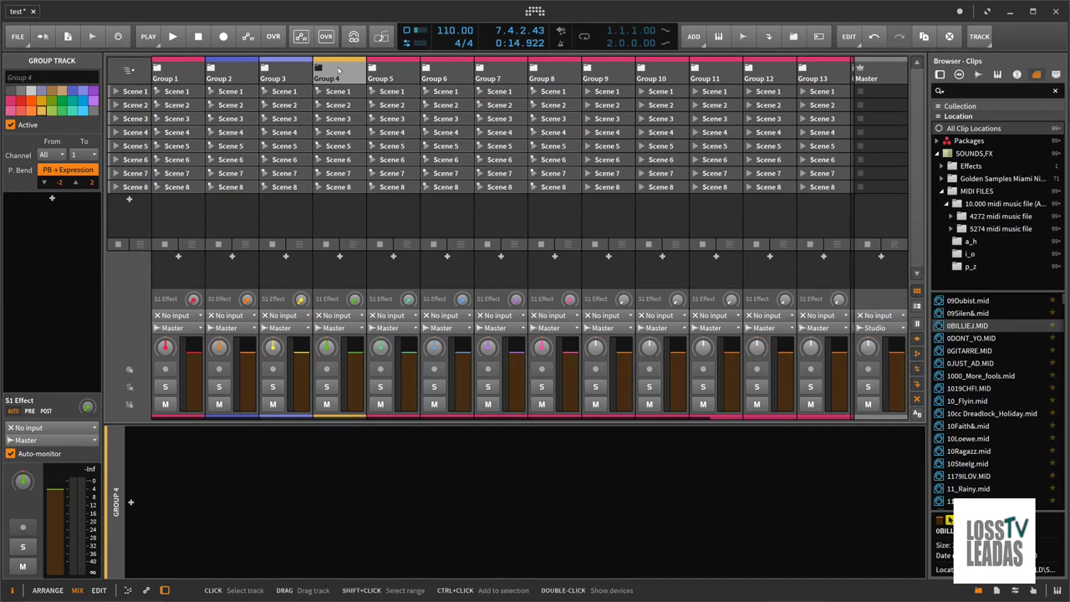
- Go through the Group 3, Group 4 and Group 5 tracks in the mixer, and finish on Group 4
click(284, 73)
click(339, 74)
click(386, 71)
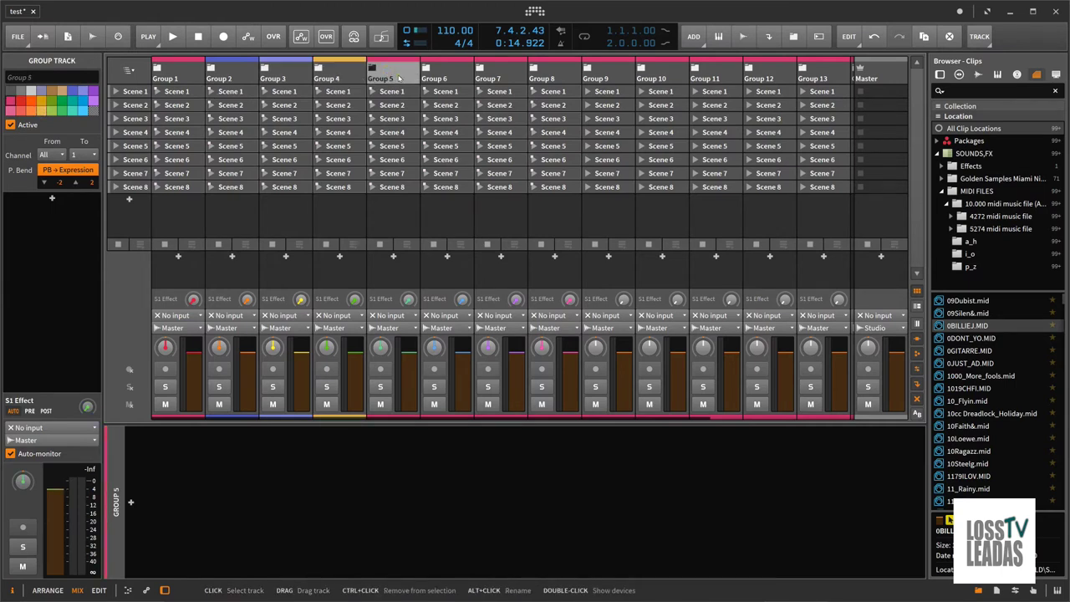
click(337, 75)
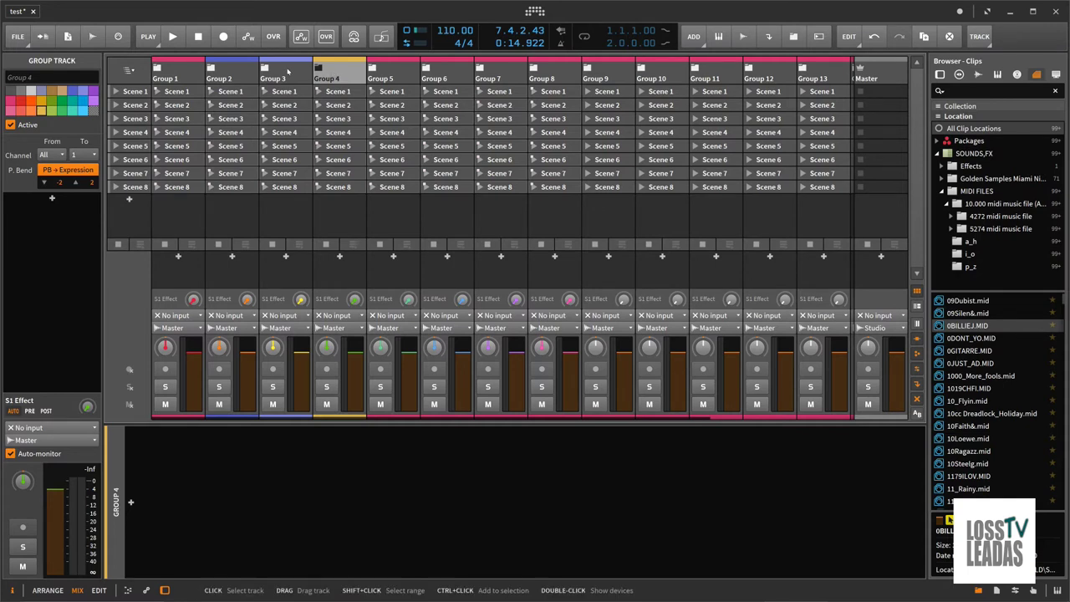
- Minimize Bitwig Studio, switch to Studio One, and open the Boston Brass track's Multi Instrument editor
click(1009, 11)
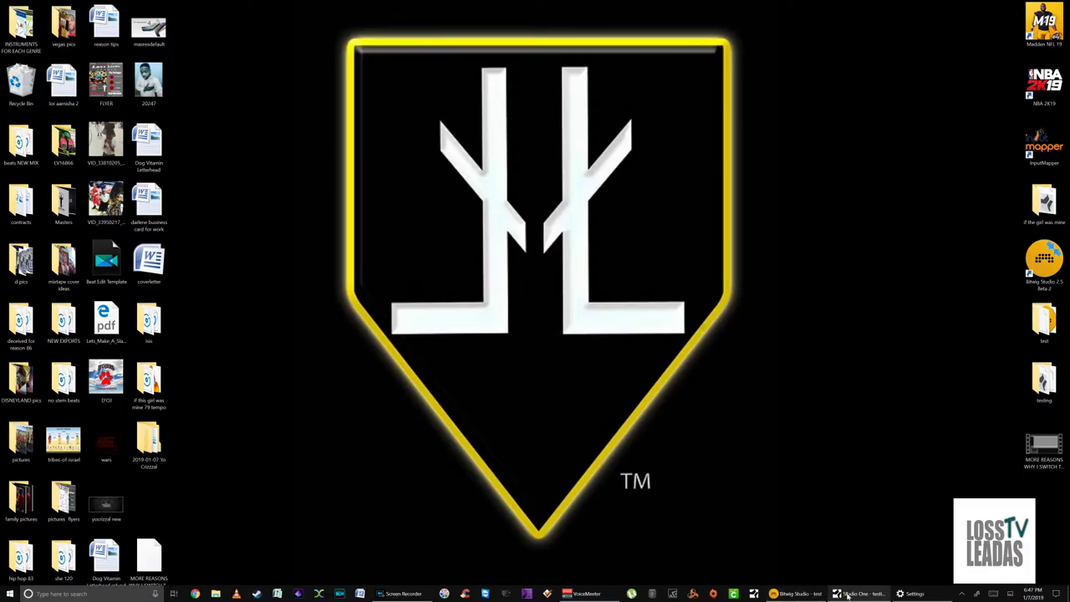
click(836, 593)
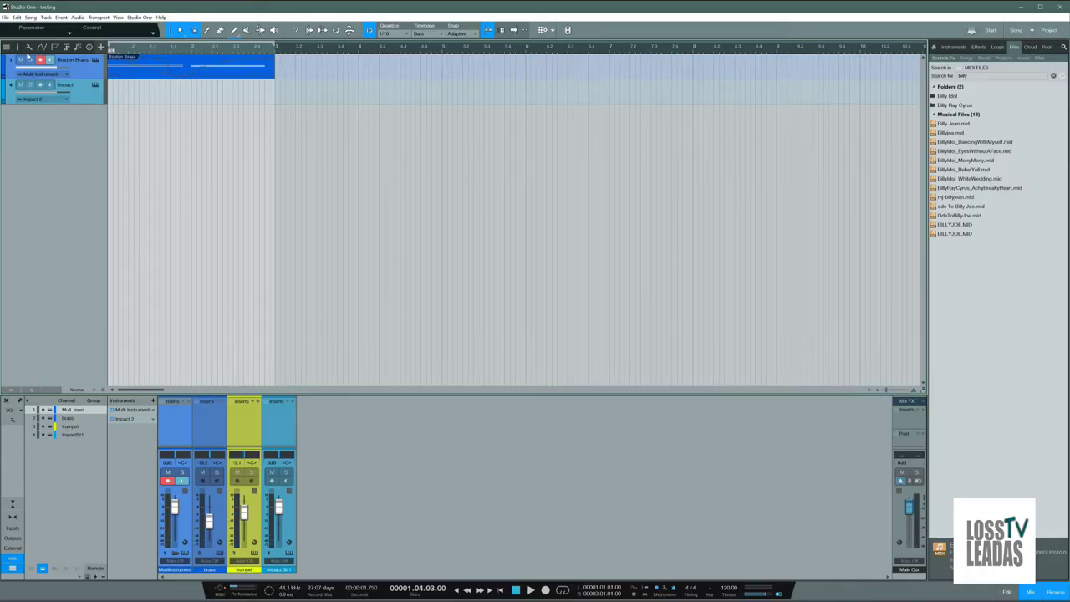
click(95, 60)
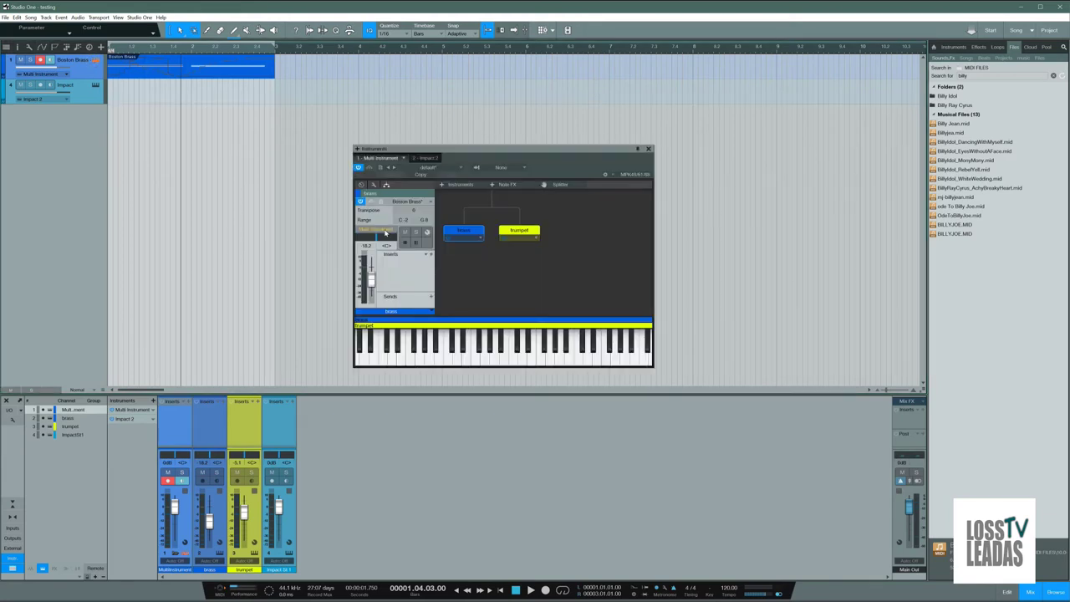
- Open the Impact track's instrument editor and load the Chill Hop preset
click(96, 85)
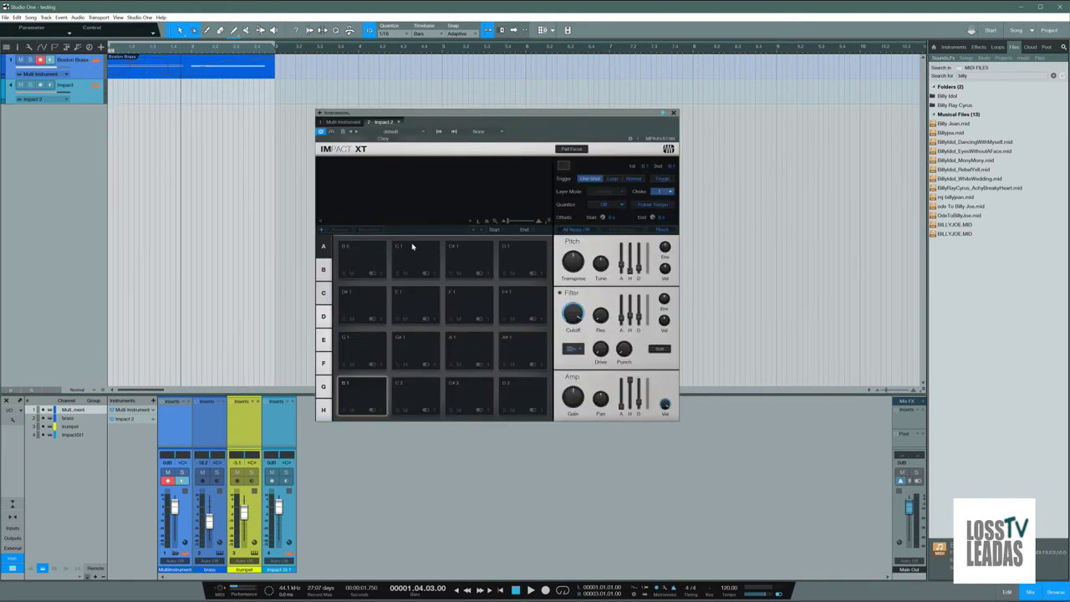
click(400, 132)
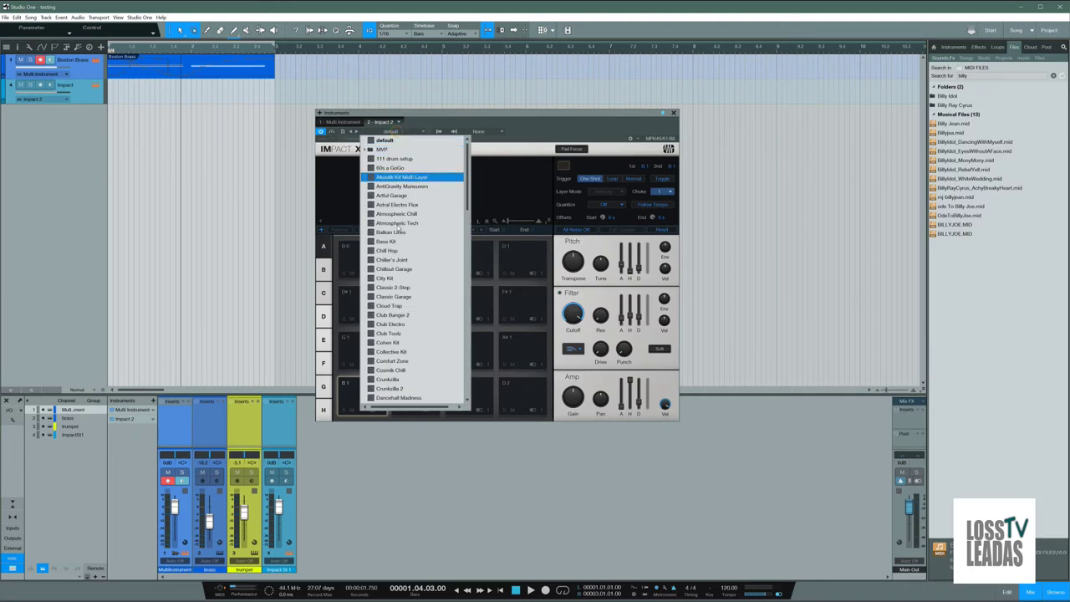
click(386, 251)
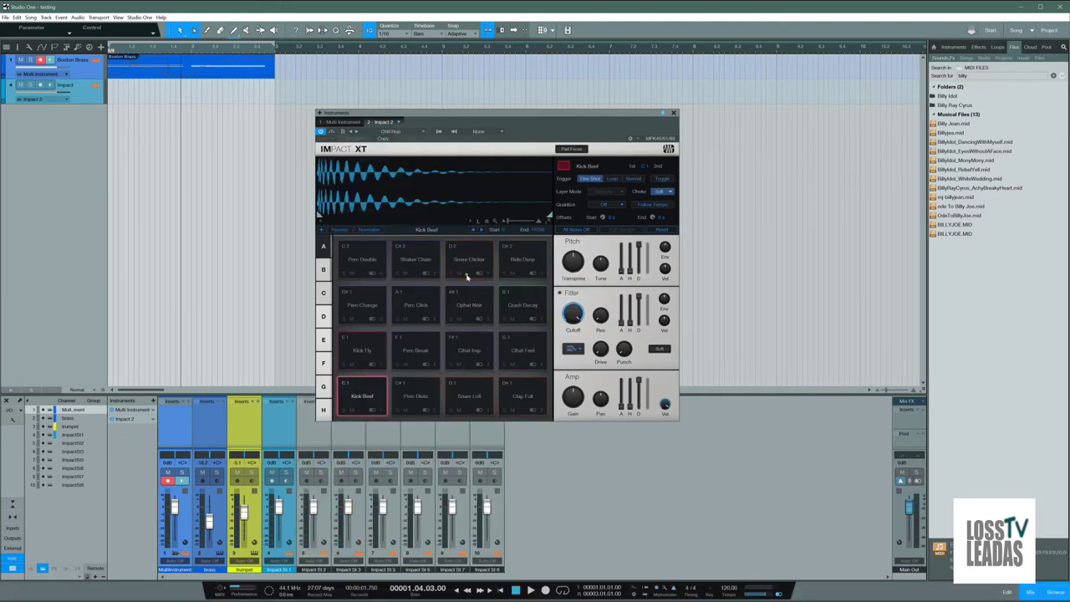
- Select Impact XT's Snare Clicker pad, look through its pad options, and audition the pad
click(469, 274)
right_click(469, 274)
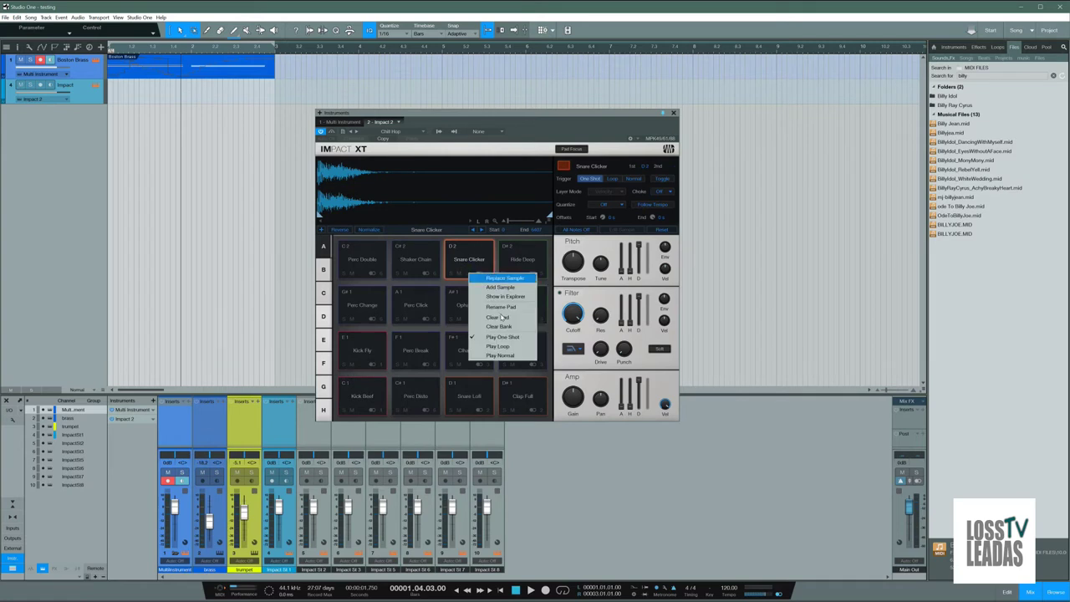
click(478, 261)
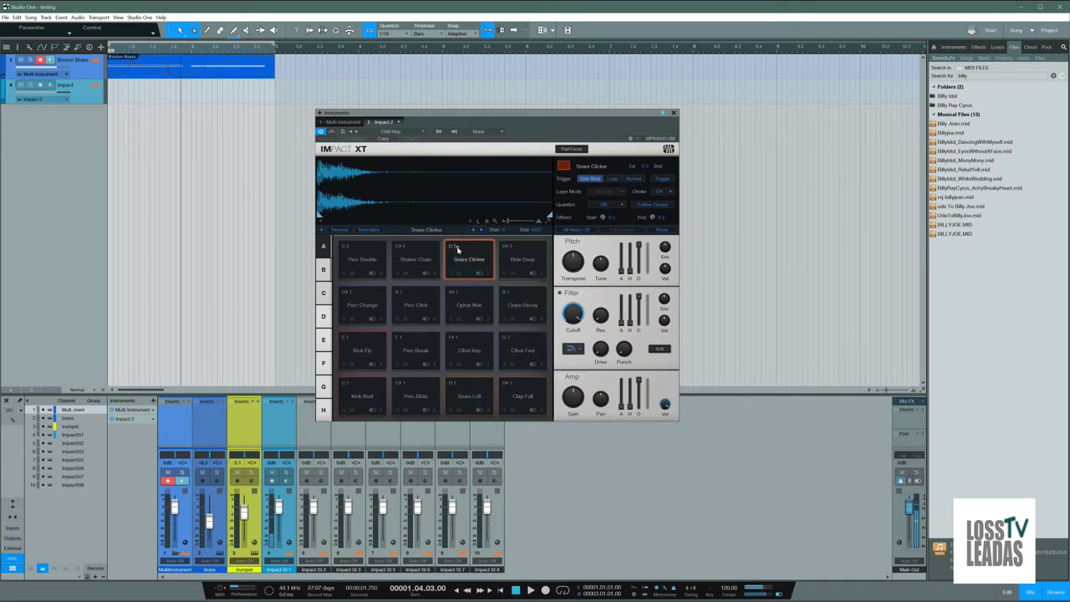
- Change the Snare Clicker pad's color from the pad settings to blue
right_click(457, 248)
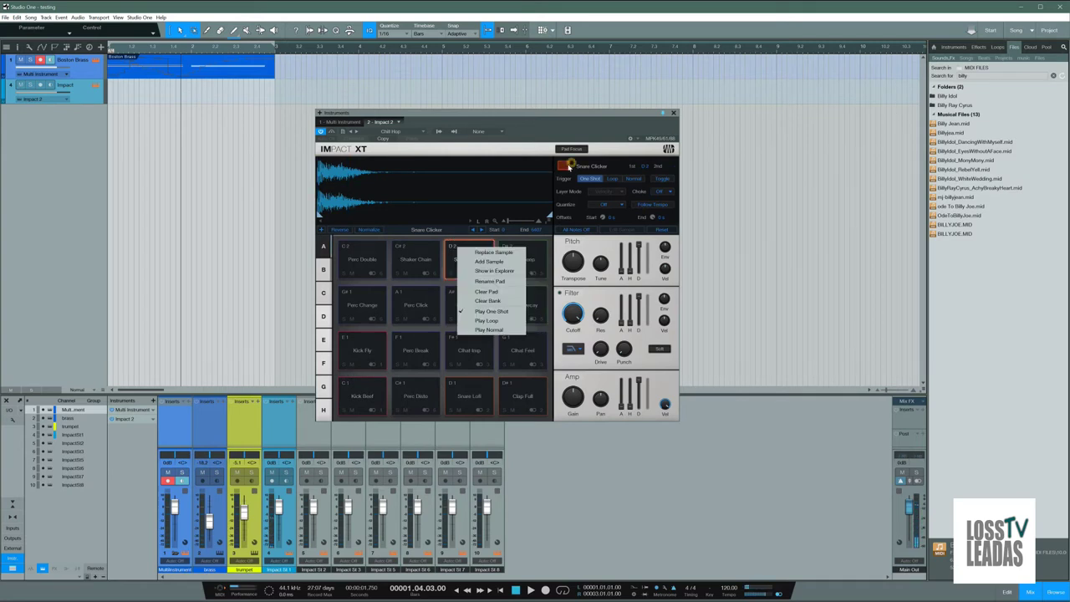
click(564, 166)
click(564, 166)
click(619, 195)
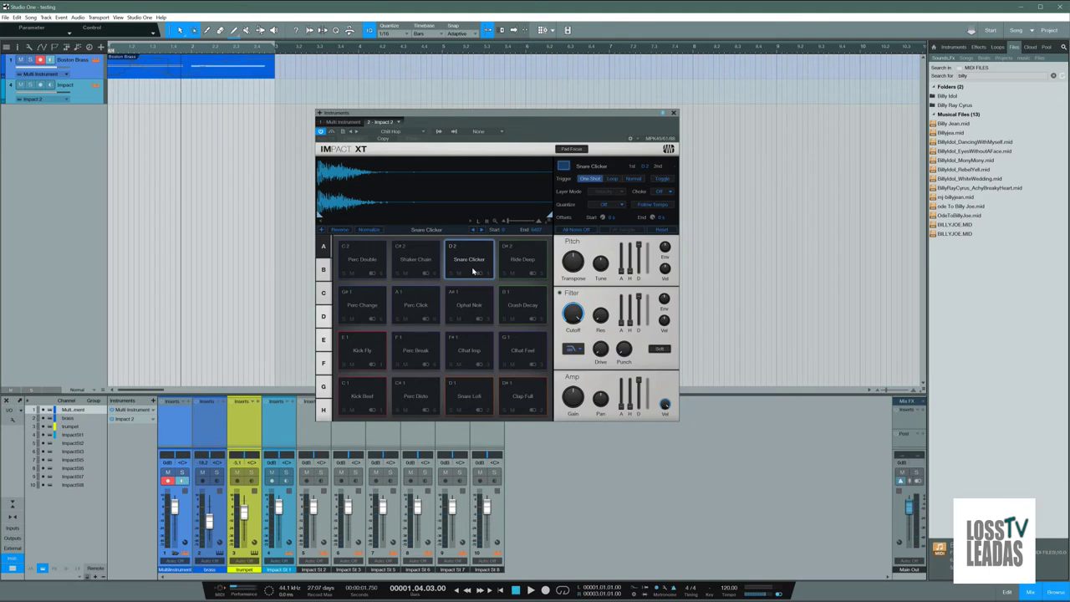
- Close the Impact and Multi Instrument editors and disarm recording on the Boston Brass track
click(674, 115)
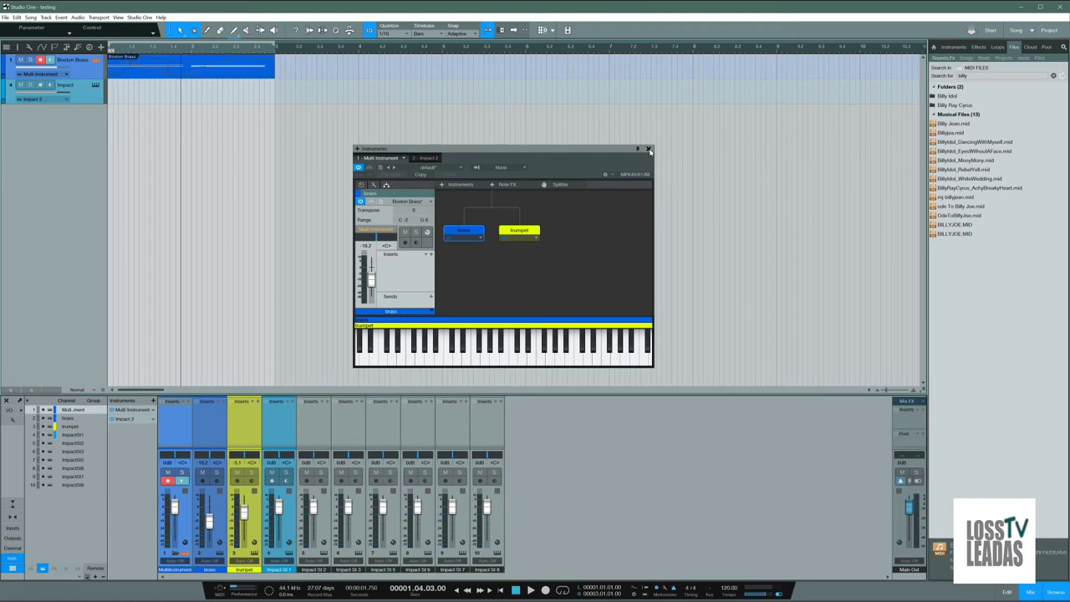
click(648, 149)
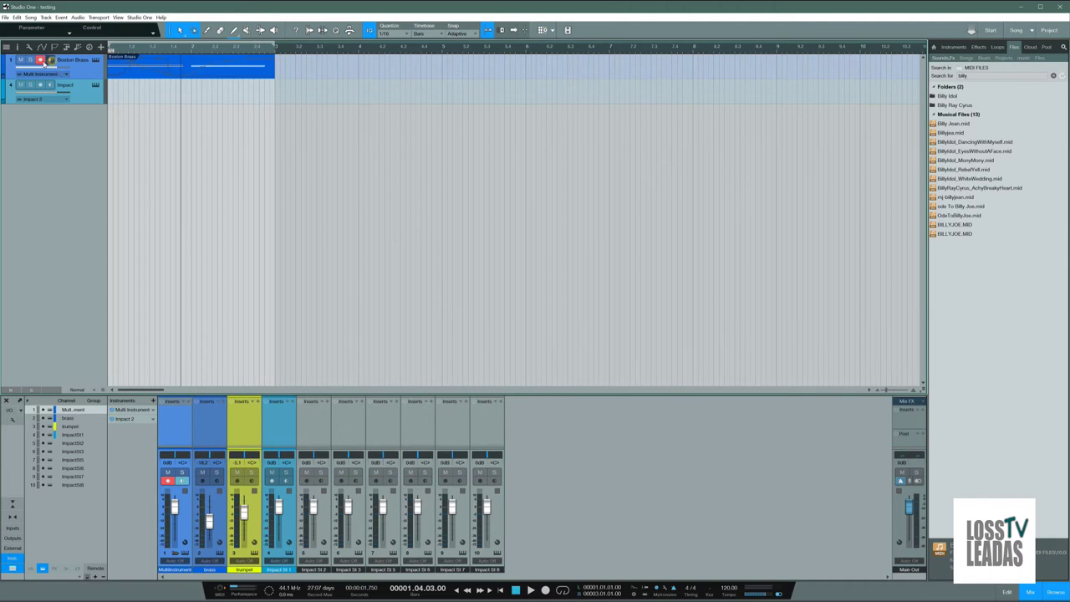
click(41, 61)
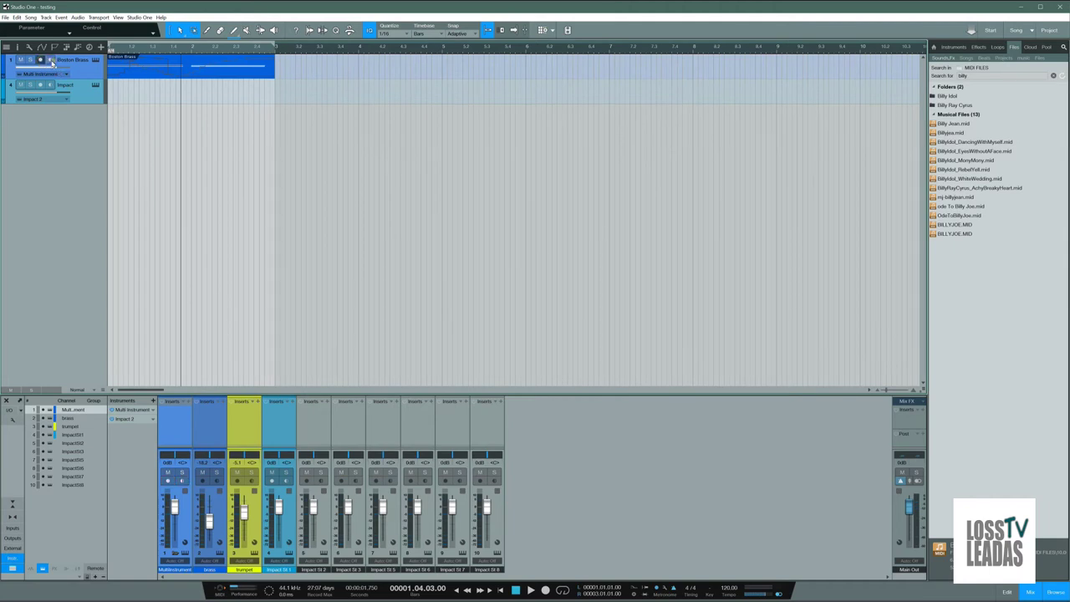
- Minimize Studio One, switch to Bitwig Studio, and delete all tracks from Group 1 through Group 15
click(1020, 6)
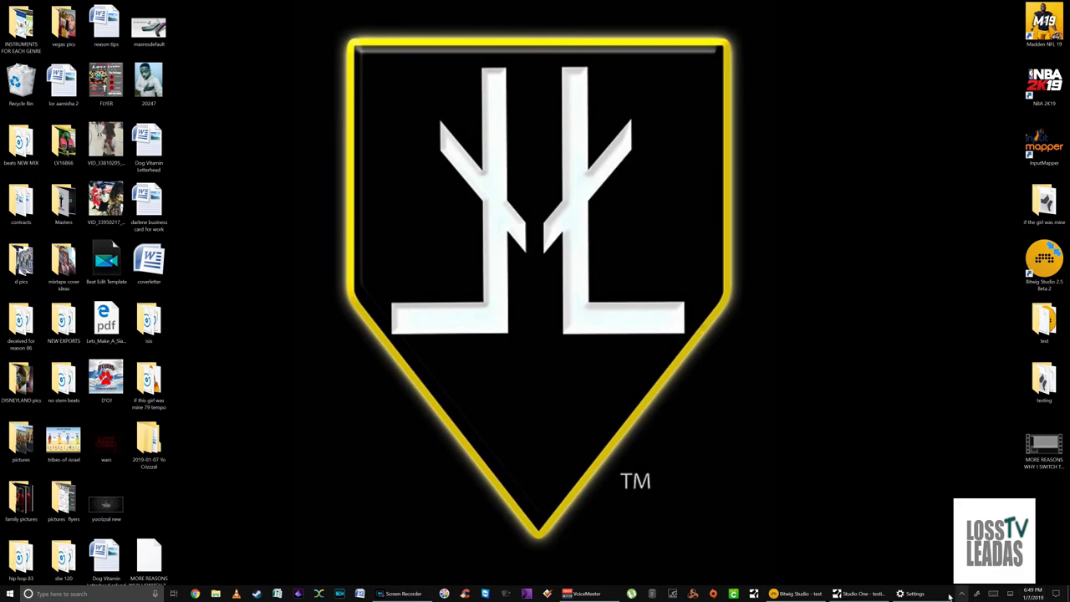
click(816, 592)
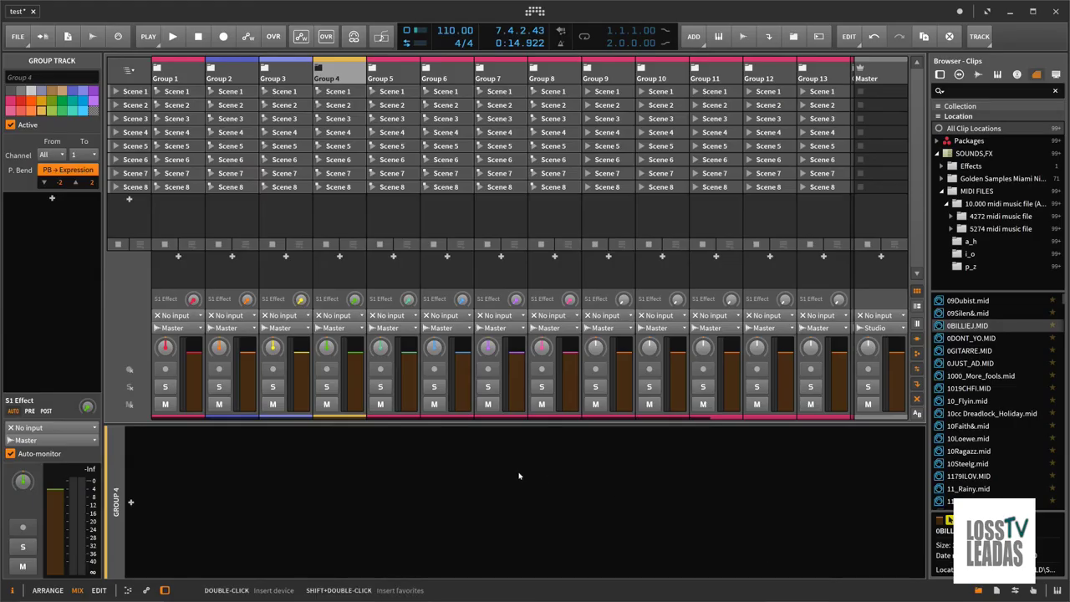
click(199, 75)
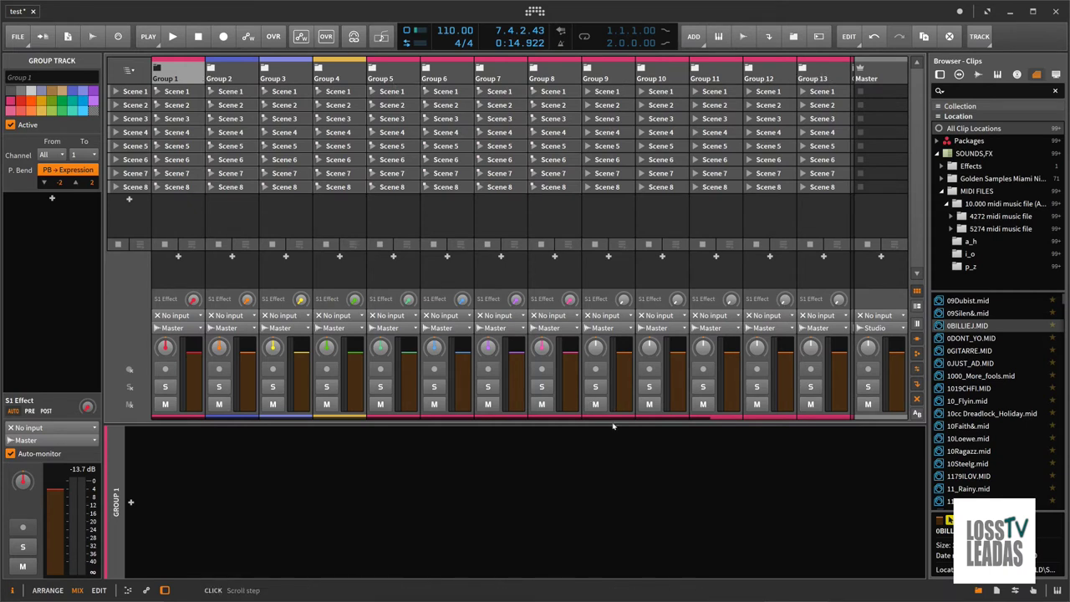
drag(613, 426, 828, 430)
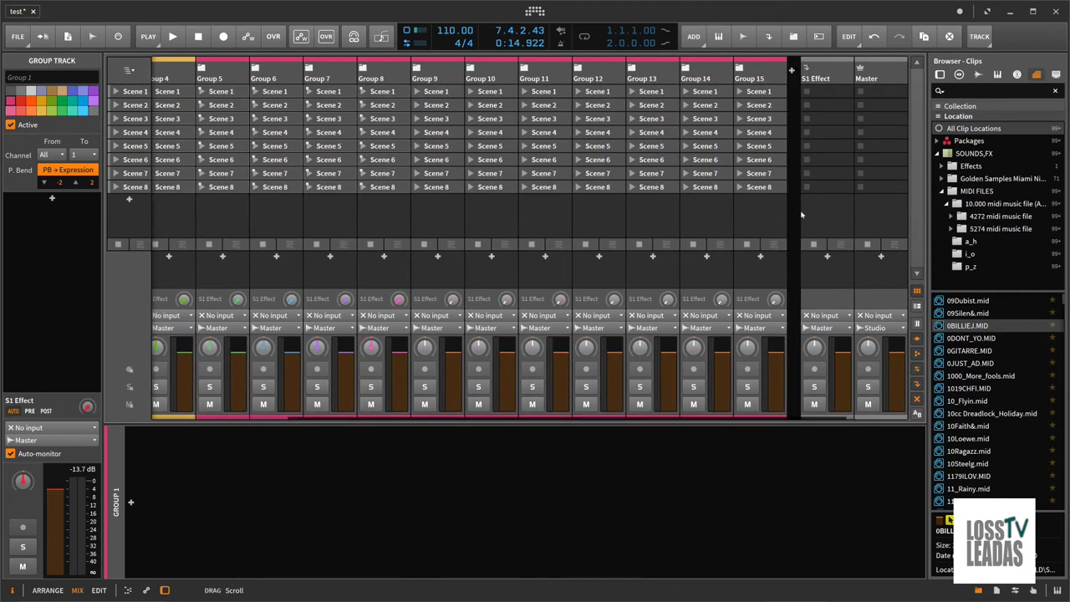
shift+click(752, 77)
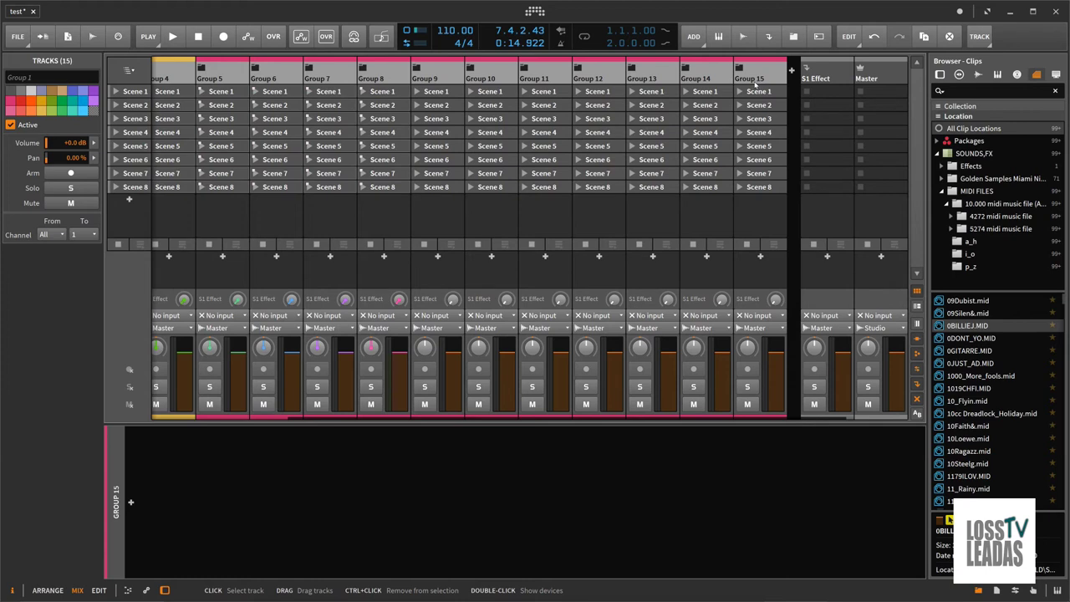
key(Delete)
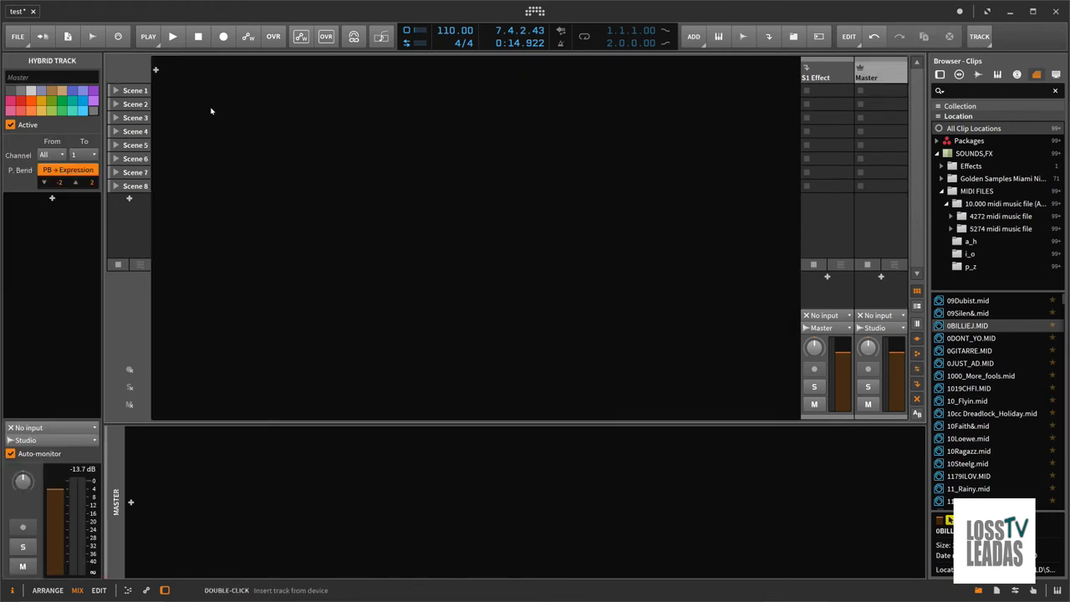
- Show the arranger and add a new instrument track with the Phase-4 synth
key(alt+1)
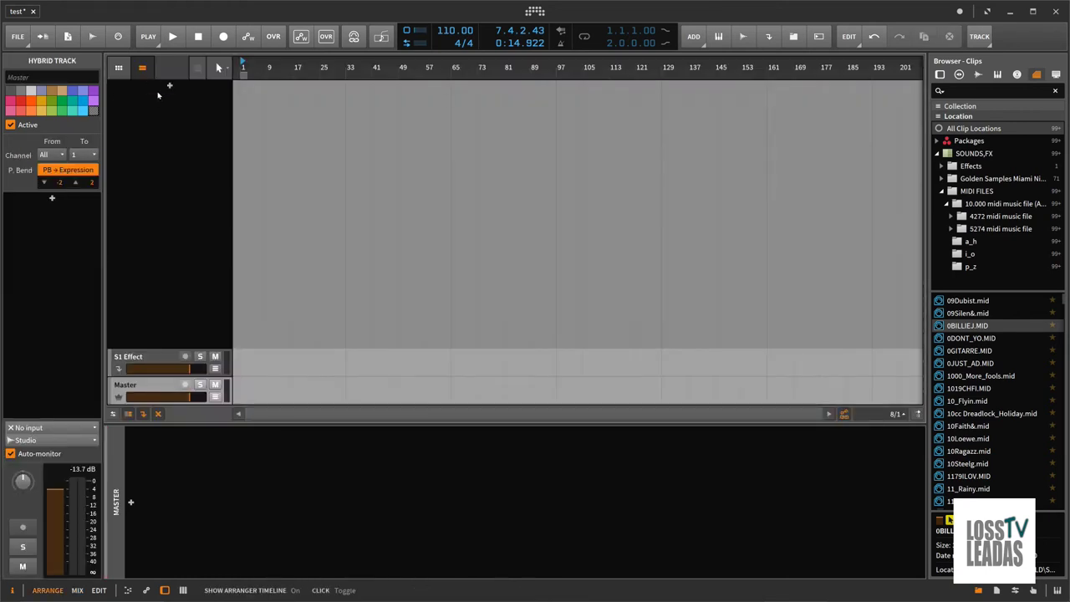
double_click(172, 99)
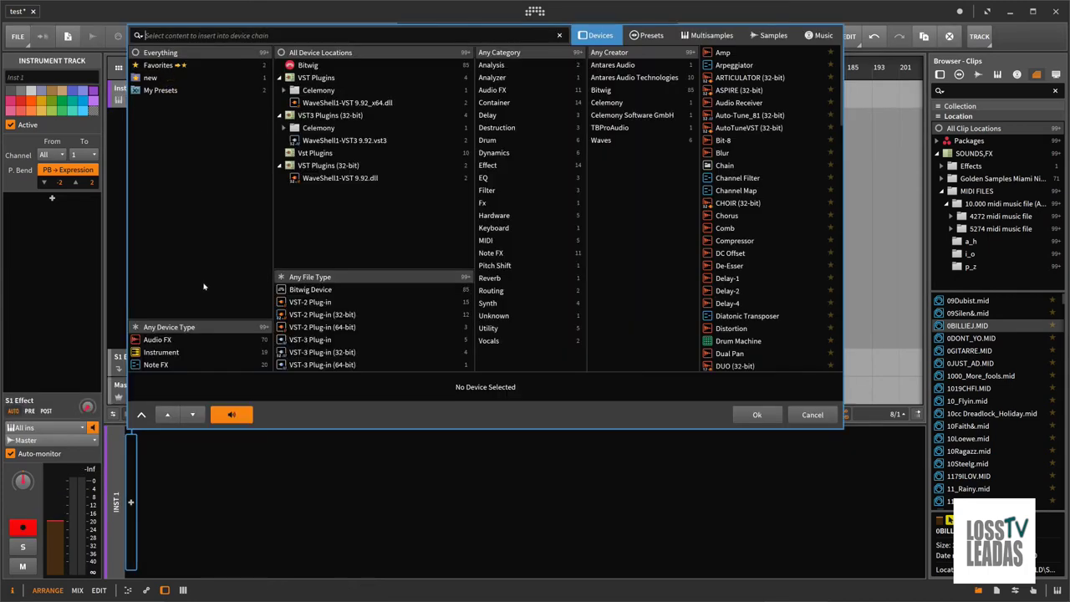
click(163, 352)
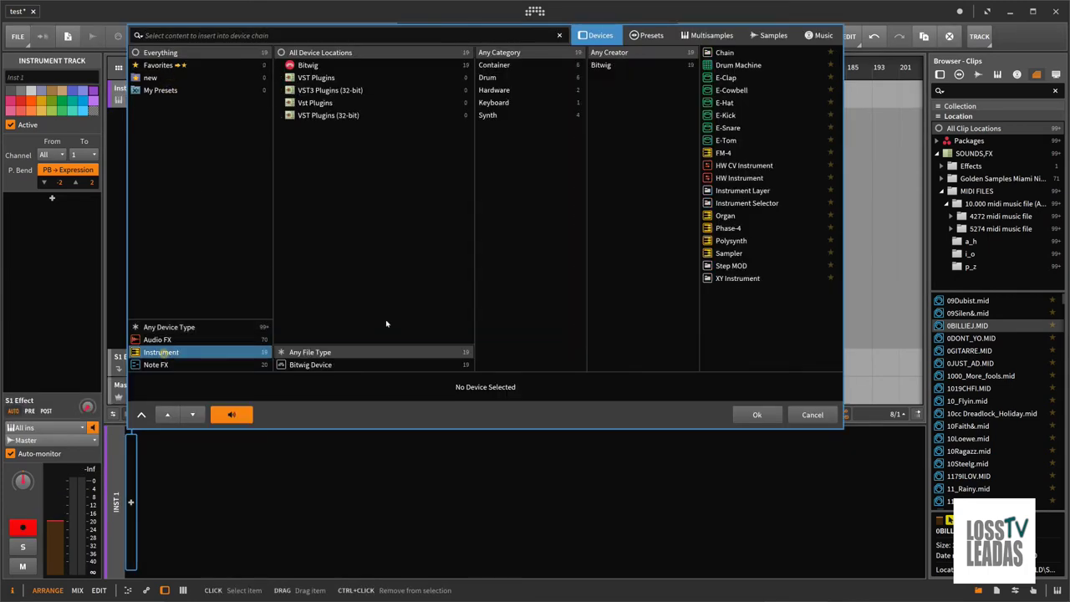
click(726, 228)
click(768, 414)
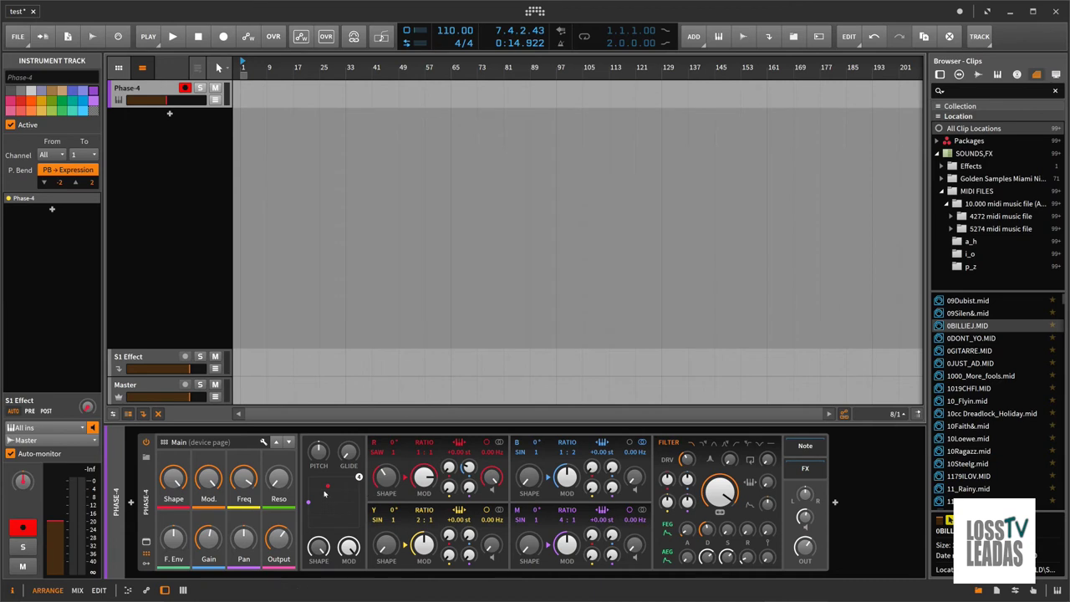
click(283, 462)
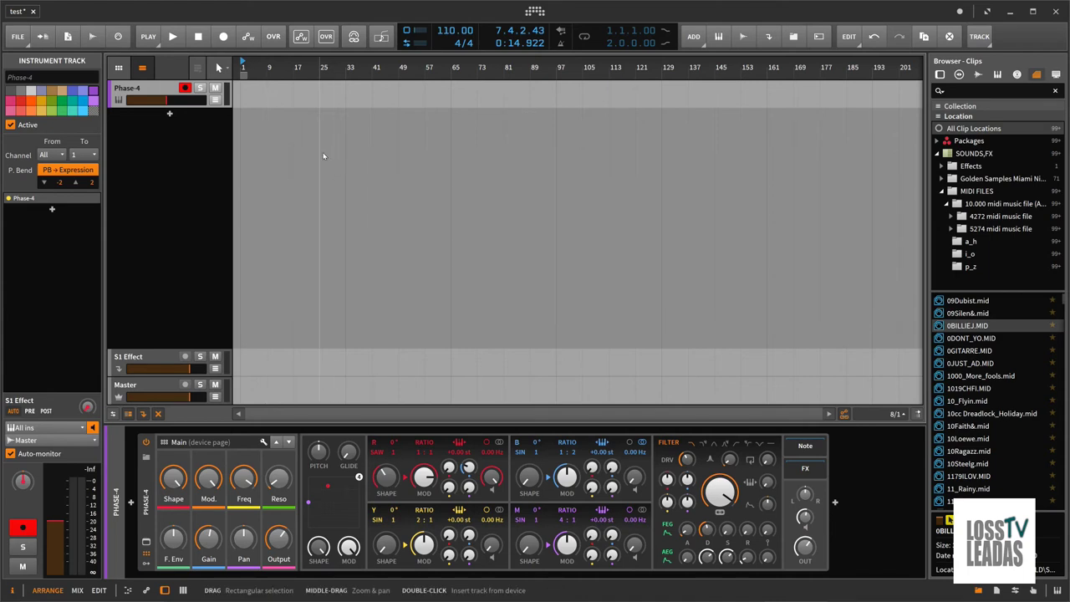
- Turn on looping and record a short chord clip on the Phase-4 track
click(224, 37)
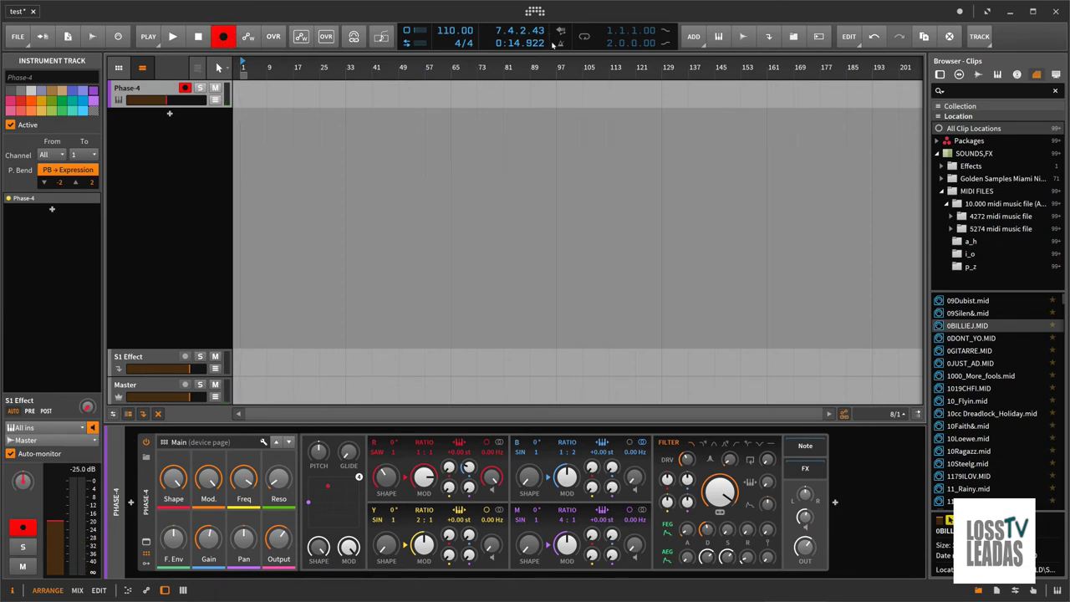
click(583, 36)
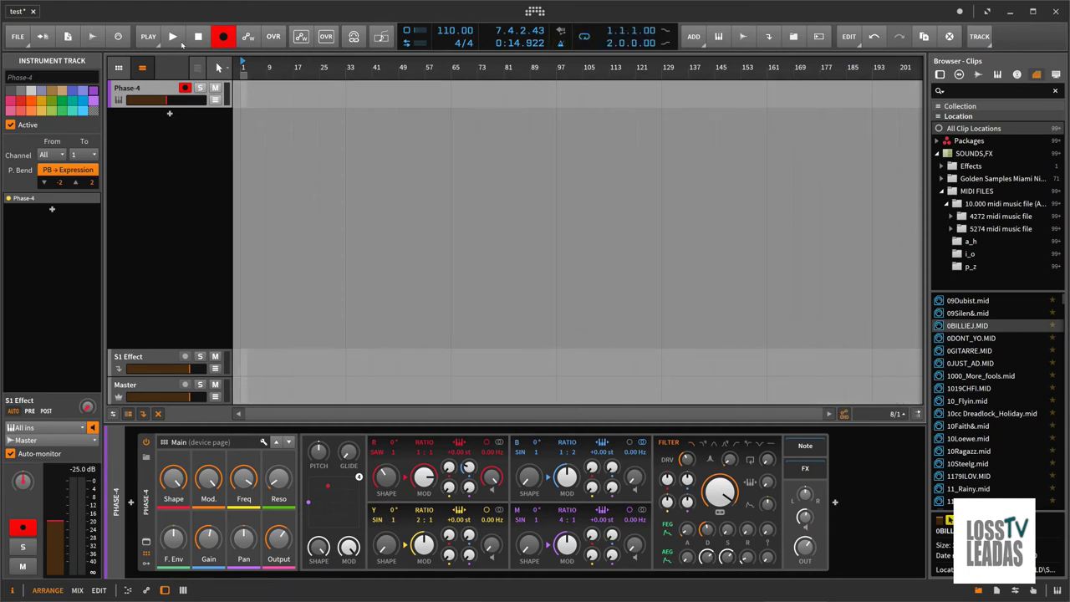
click(172, 37)
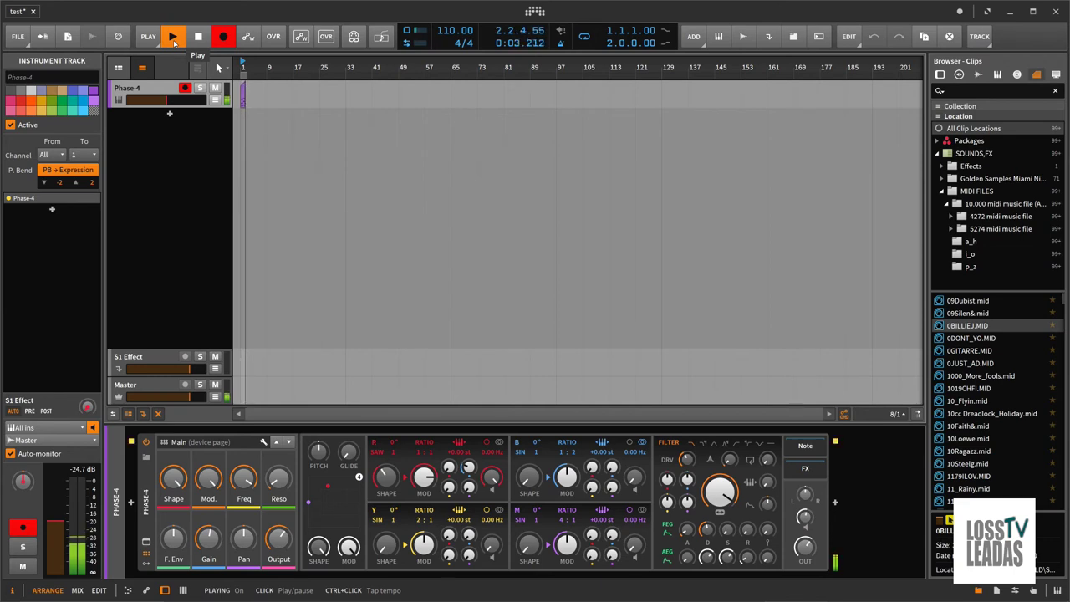
click(173, 41)
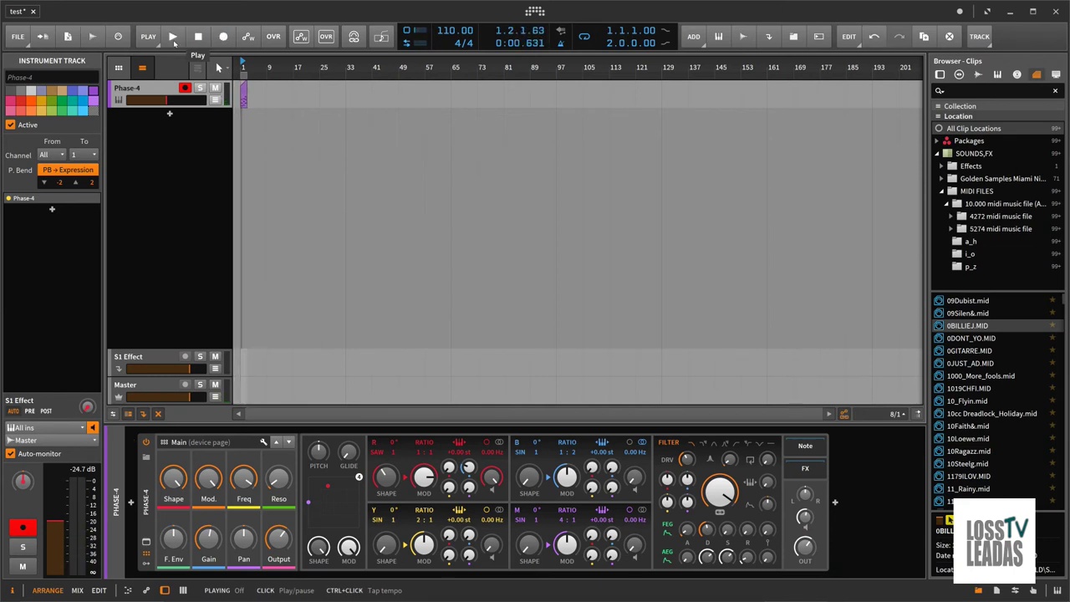
- Play back the recorded Phase-4 clip and show the track's automation lane
drag(243, 67, 527, 109)
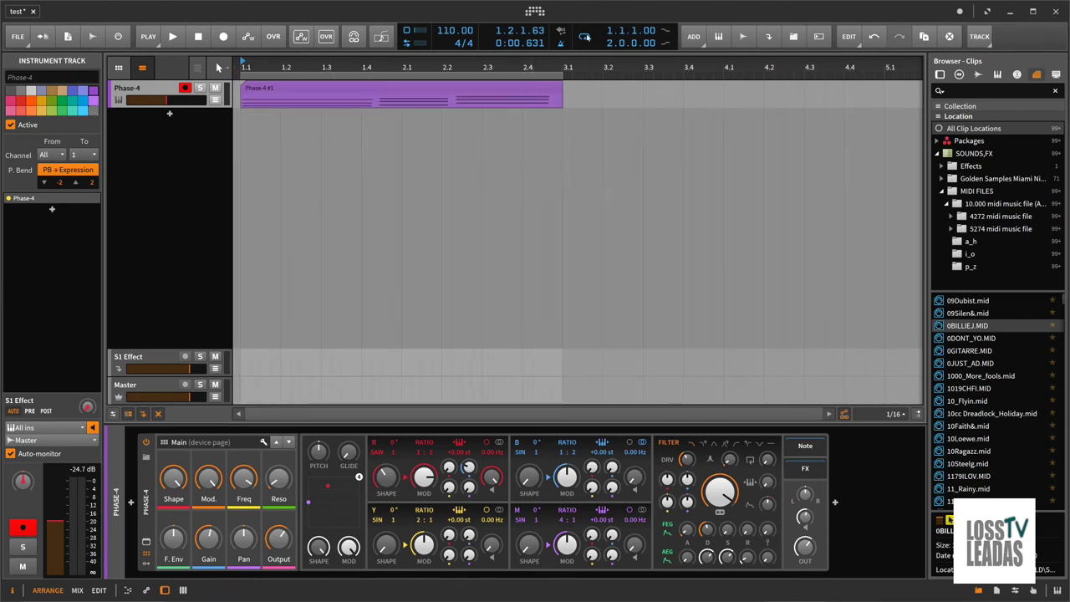
key(space)
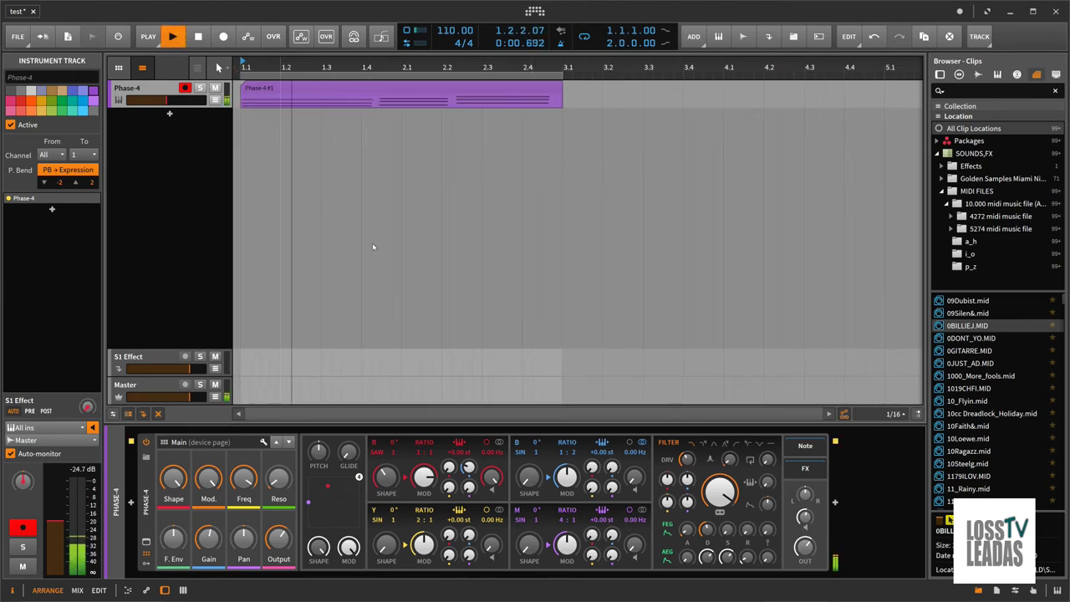
click(215, 100)
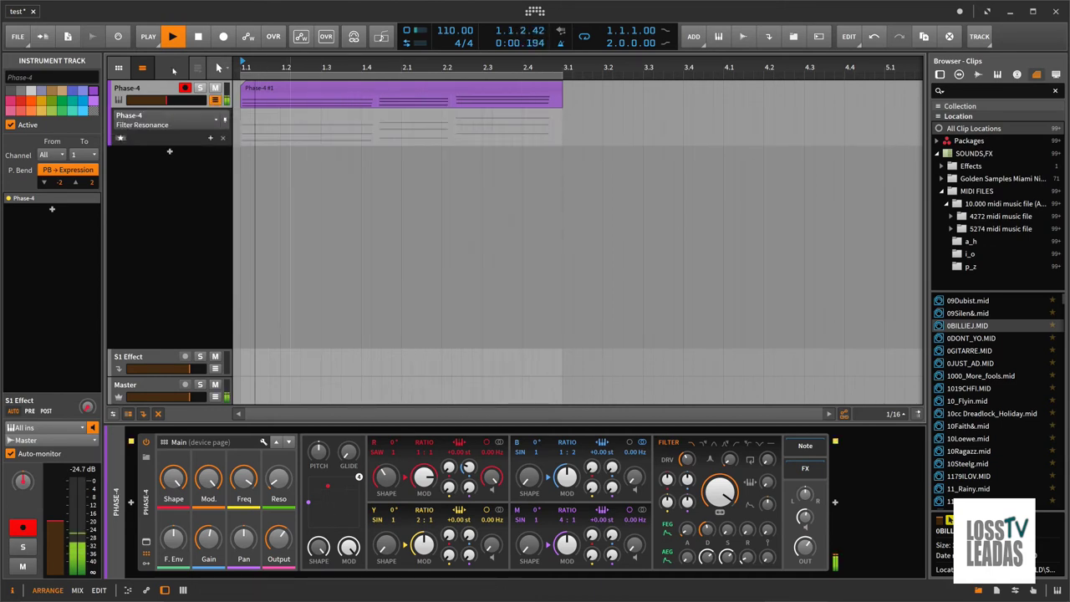
click(200, 37)
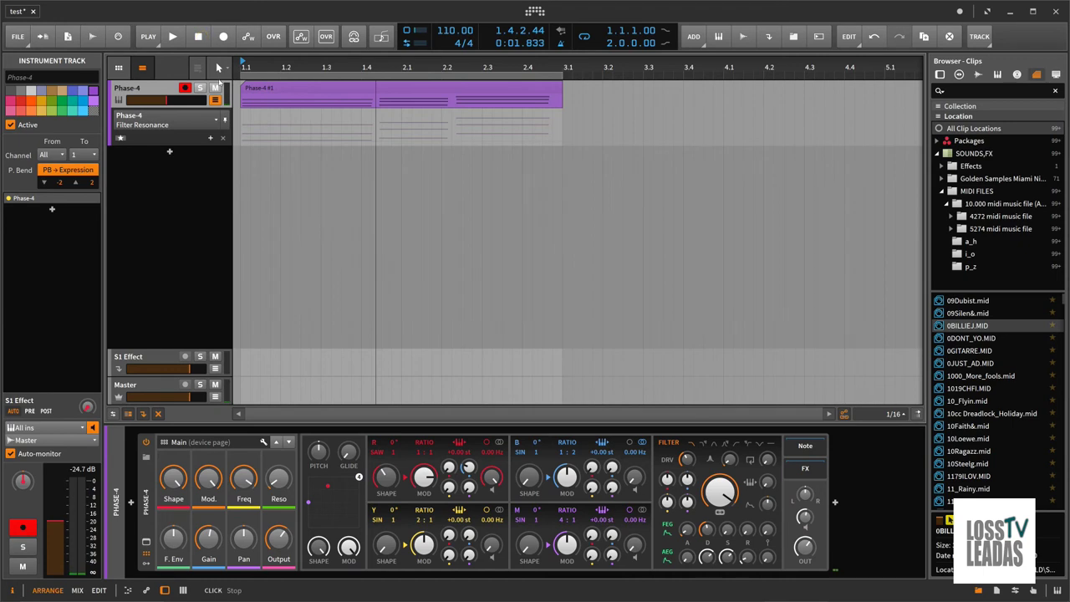
- Map the Shape knob of Phase-4's red oscillator to a hardware controller
right_click(391, 480)
click(441, 503)
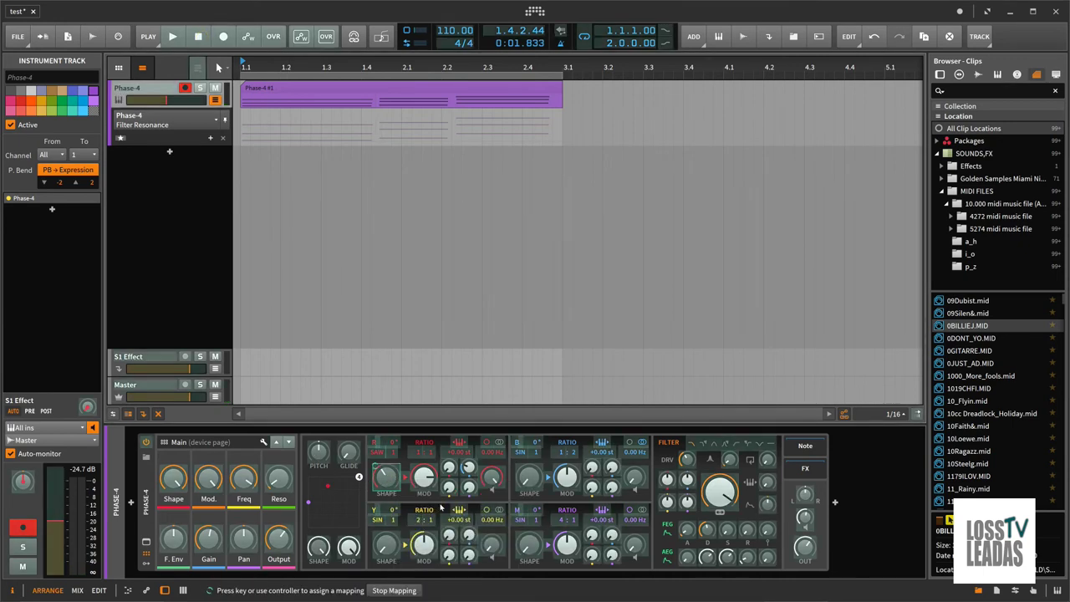
key(Escape)
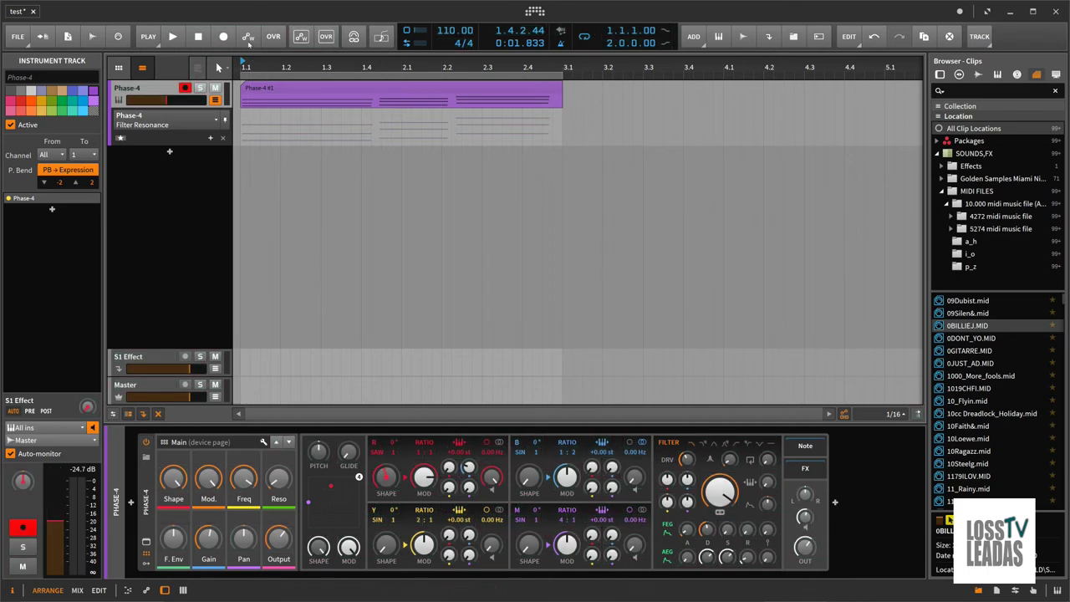
- Record automation of the red oscillator's Shape knob over the loop and display R Shape in the automation lane
click(248, 36)
click(172, 38)
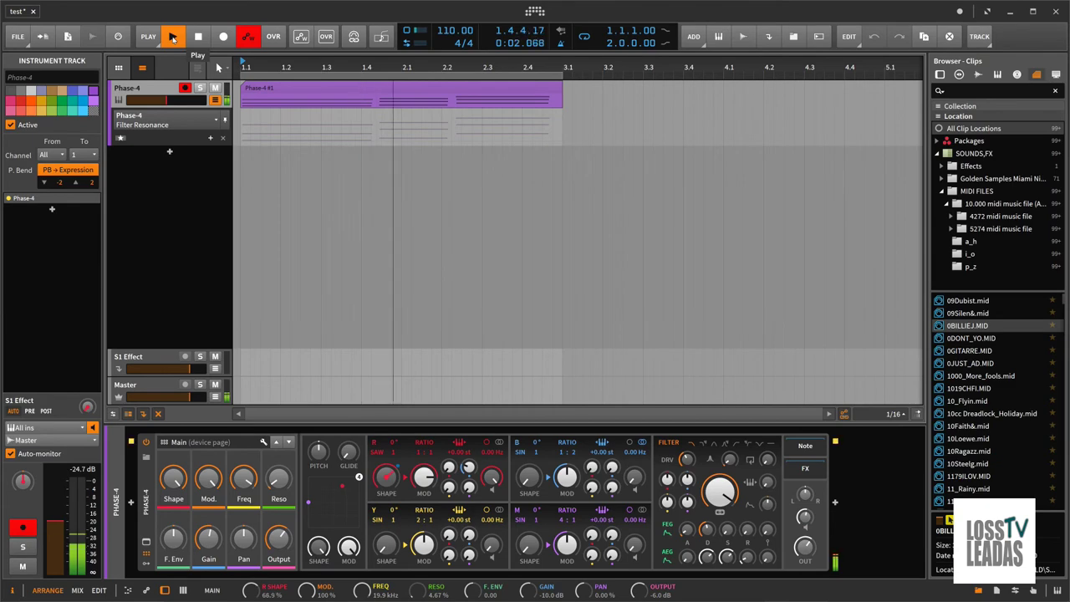
click(172, 37)
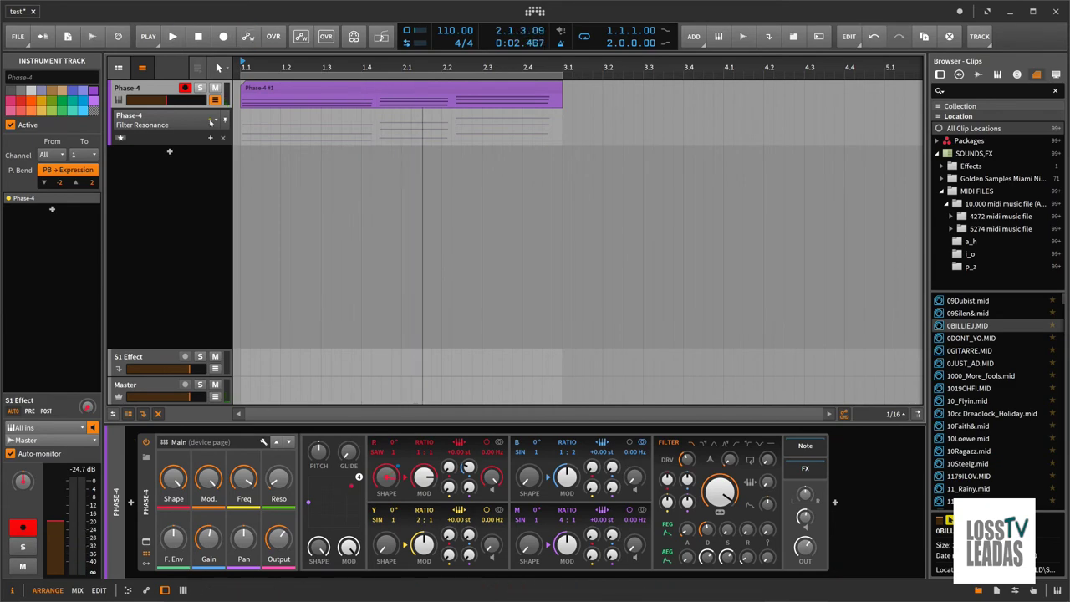
click(210, 121)
click(174, 144)
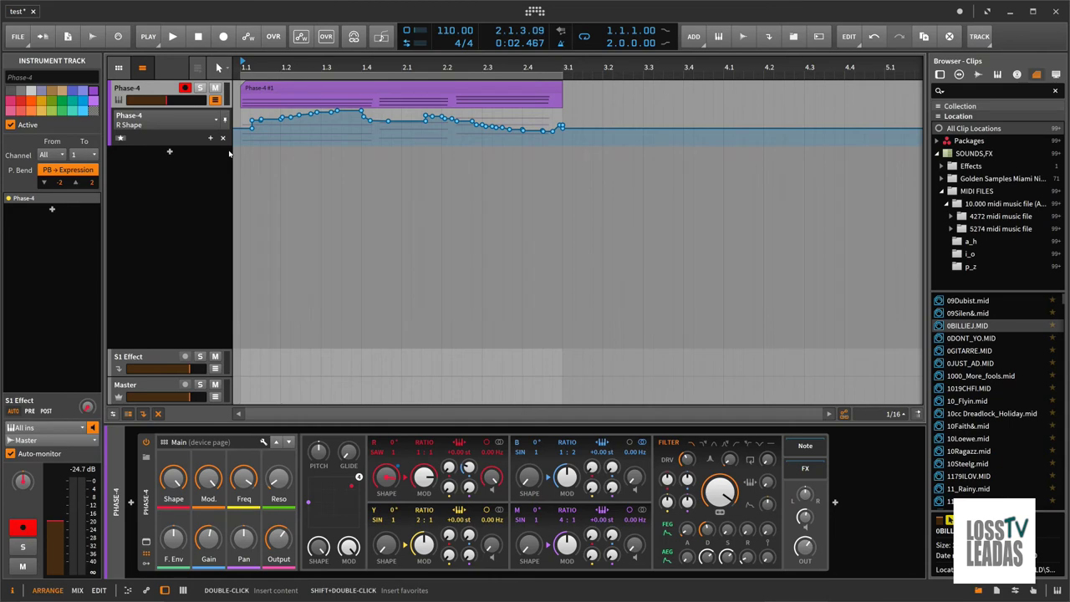
- Undo the recorded R Shape automation and look through the automation lane's Phase-4 parameters
key(ctrl+z)
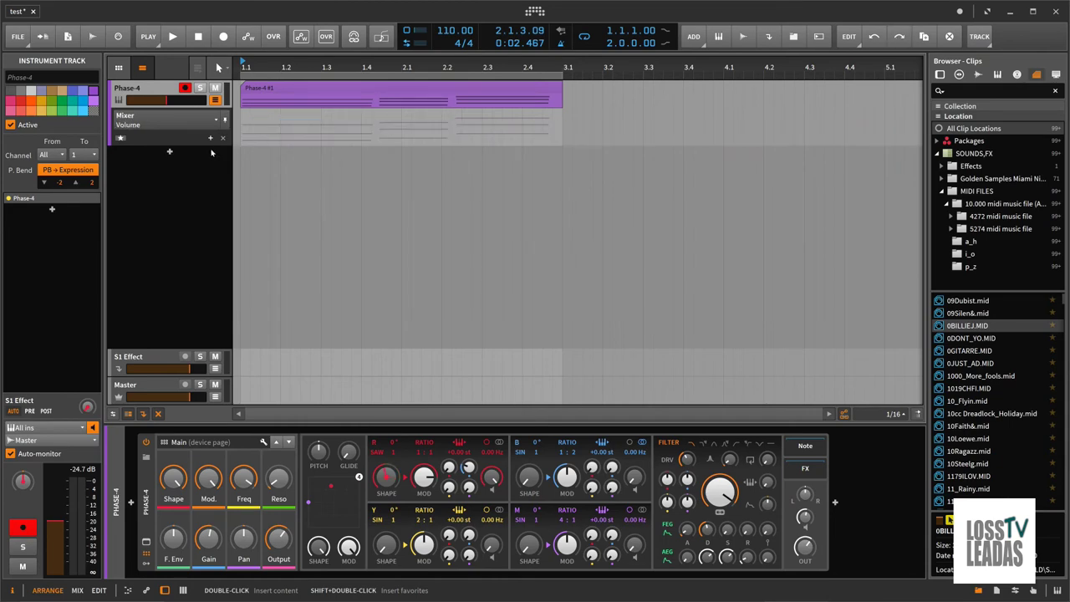
click(216, 119)
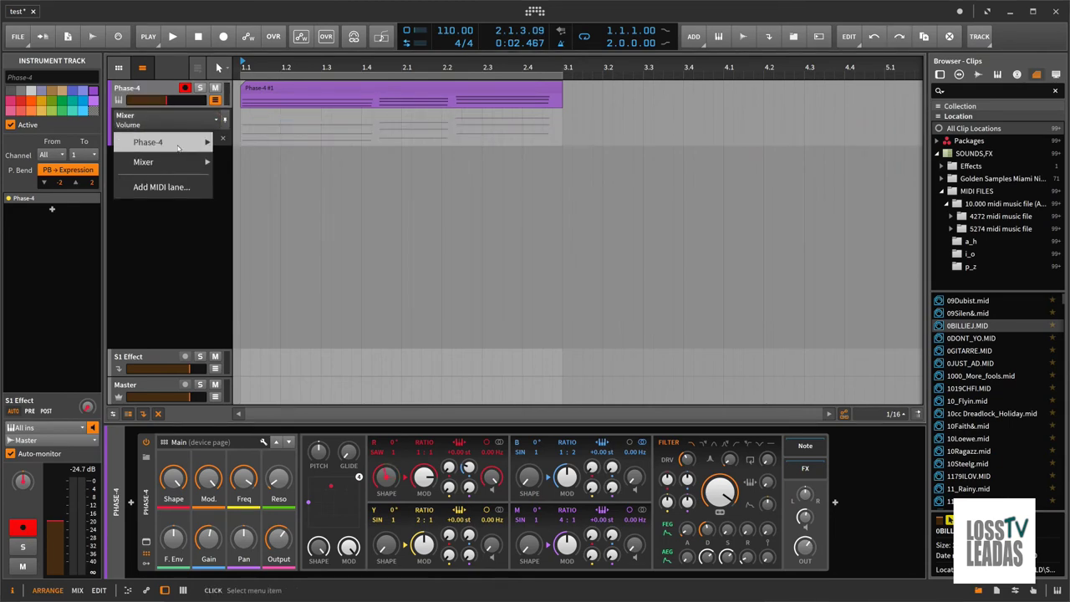
mouse_move(178, 147)
click(137, 224)
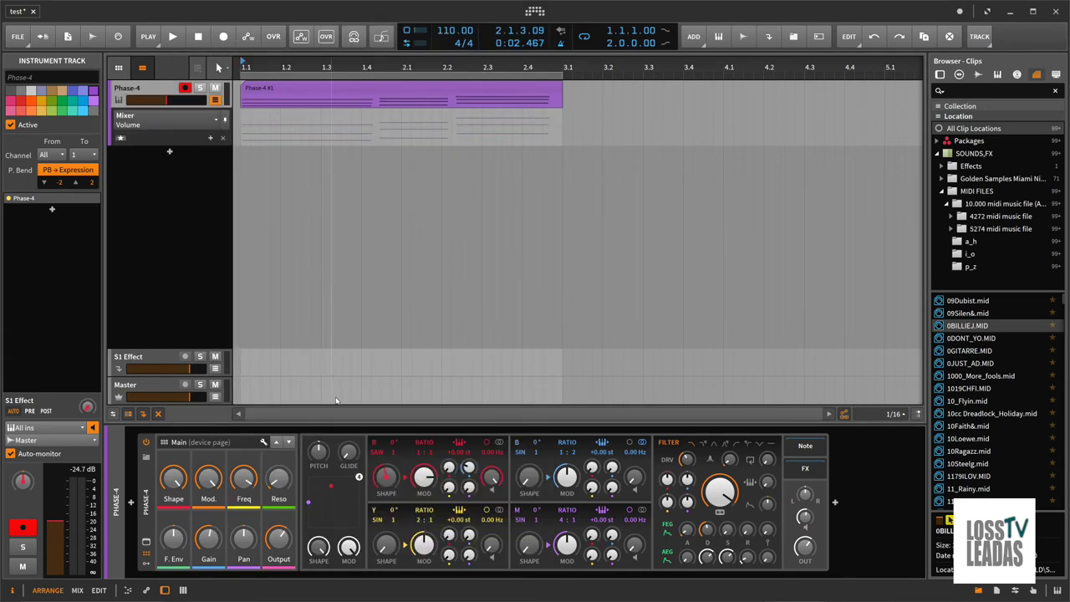
- Check the controller mapping of the red oscillator's Shape knob in mapping mode, then leave the mode
right_click(386, 481)
click(409, 490)
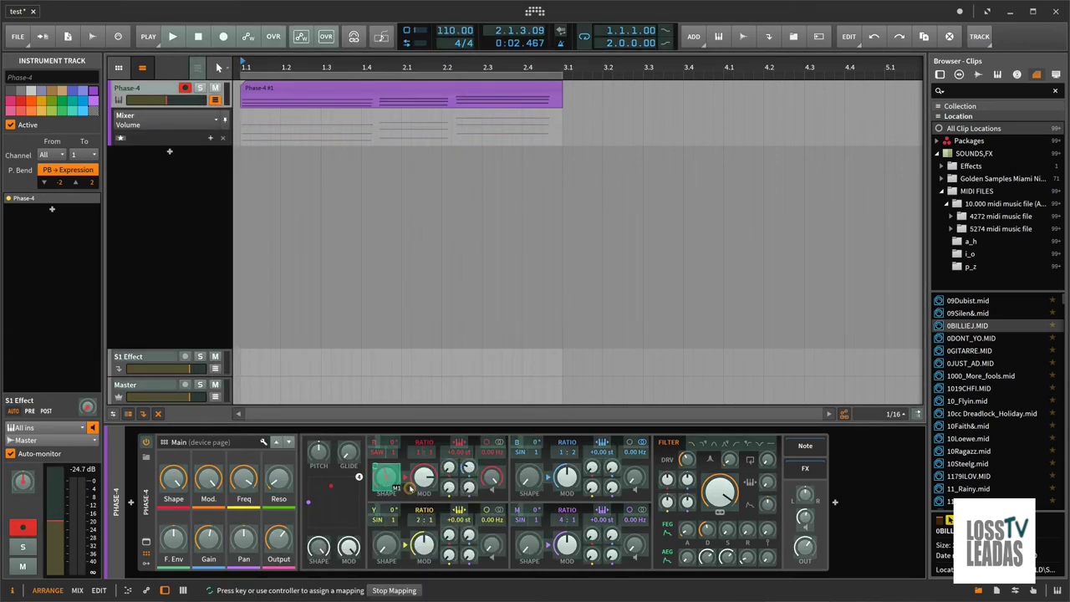
key(Escape)
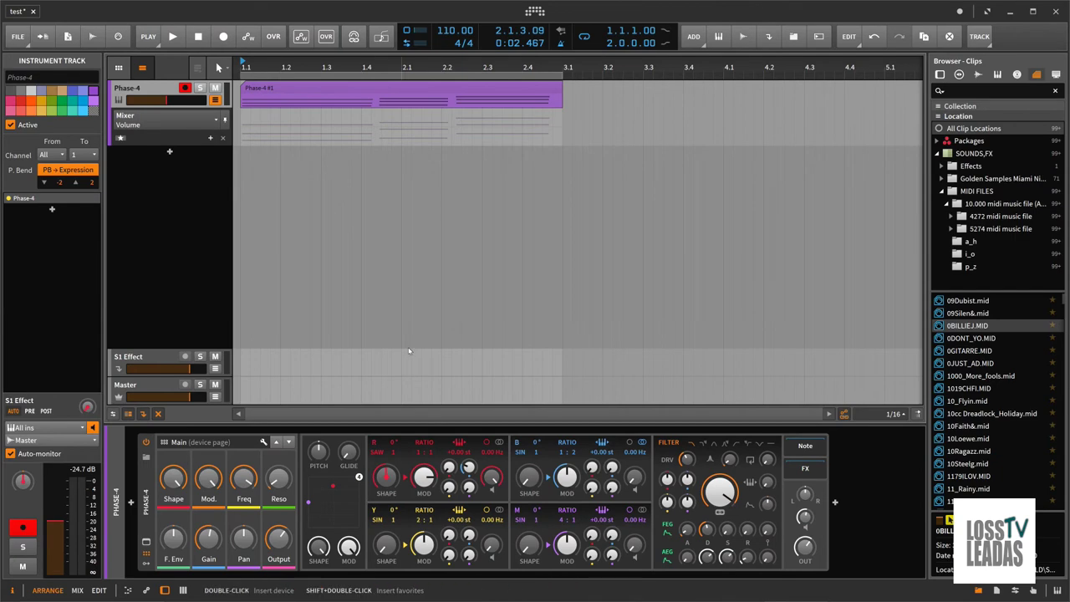
- Display the red oscillator's R Shape parameter in the Phase-4 track's automation lane
click(215, 121)
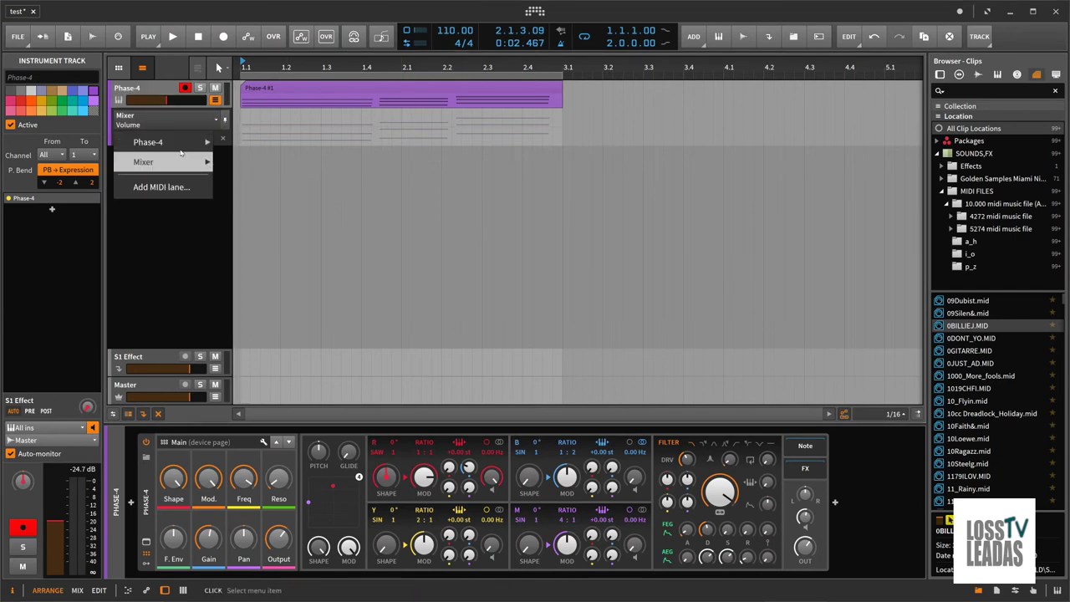
mouse_move(180, 149)
click(139, 210)
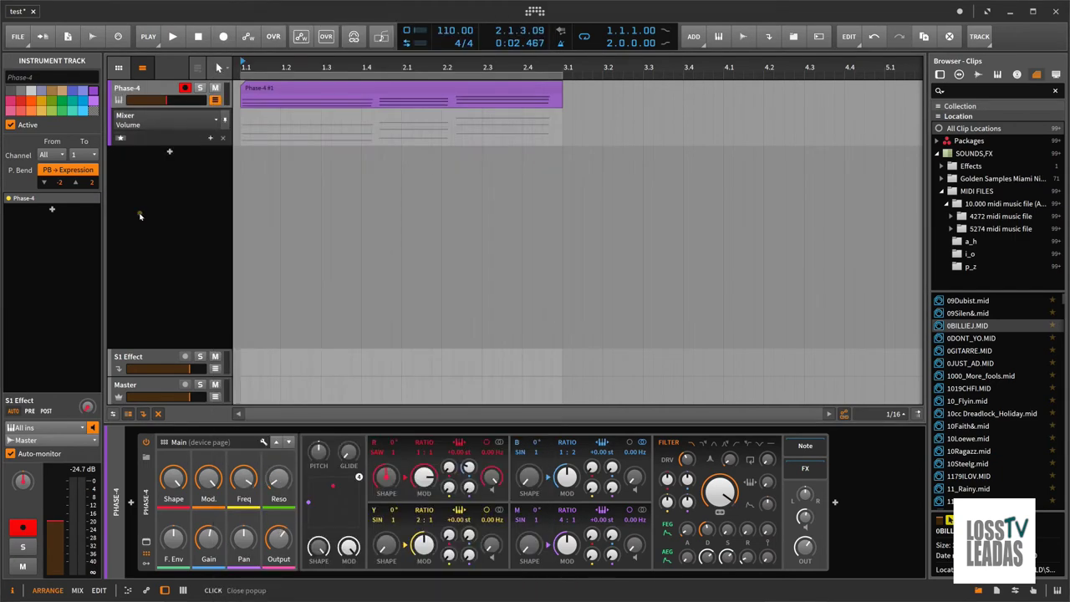
click(189, 124)
click(189, 124)
click(387, 478)
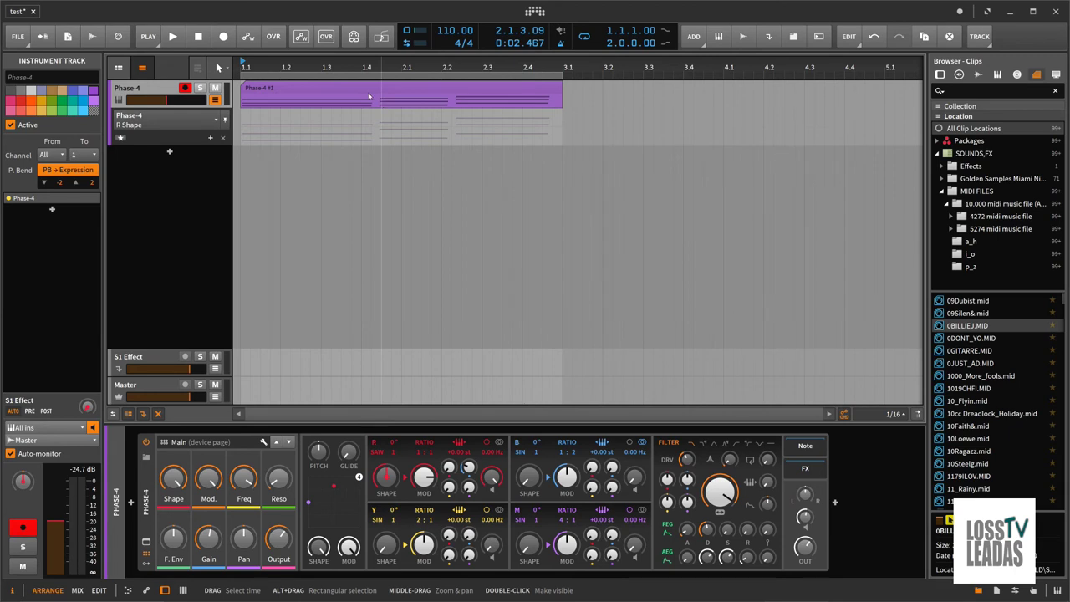
- Record automation of the red oscillator's Shape knob over the loop and stop playback
click(247, 36)
click(177, 41)
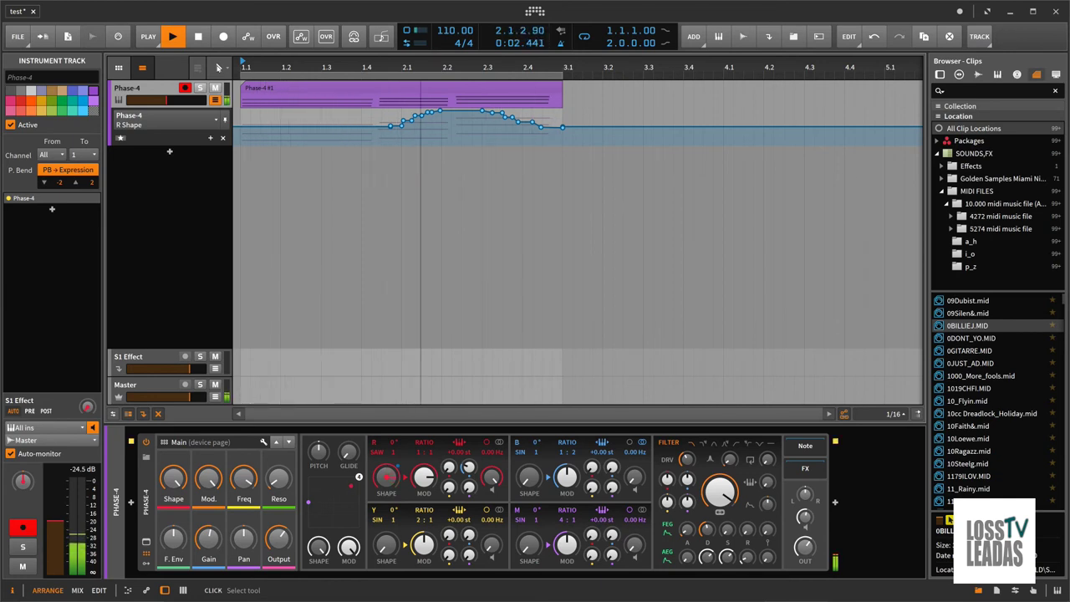
key(space)
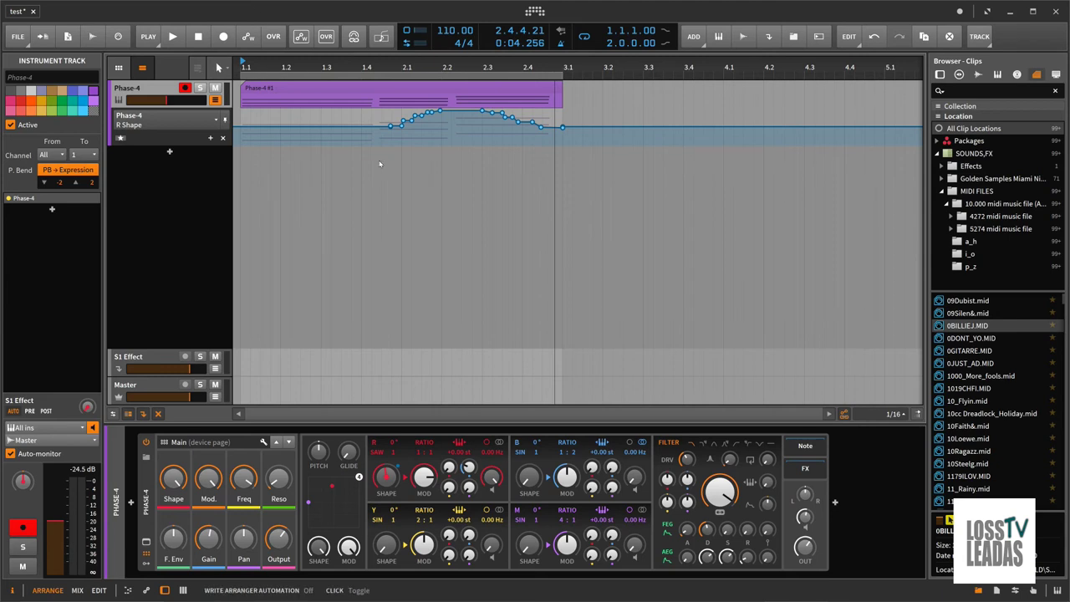
- Map the Shape knobs of Phase-4's blue and magenta oscillators and the filter frequency to the hardware controller
right_click(531, 478)
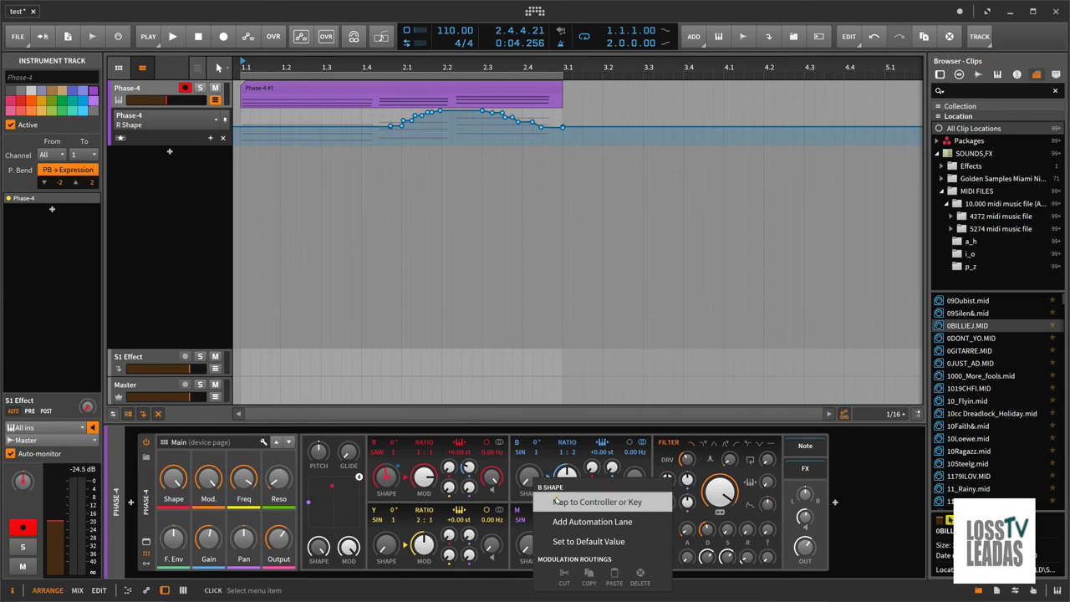
click(556, 500)
key(Escape)
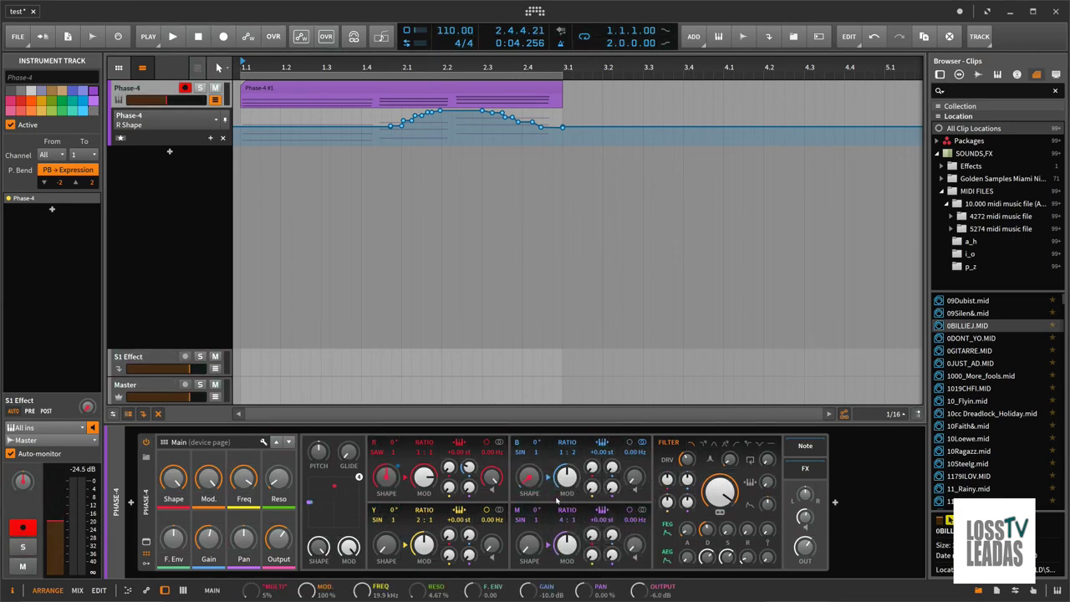
right_click(556, 500)
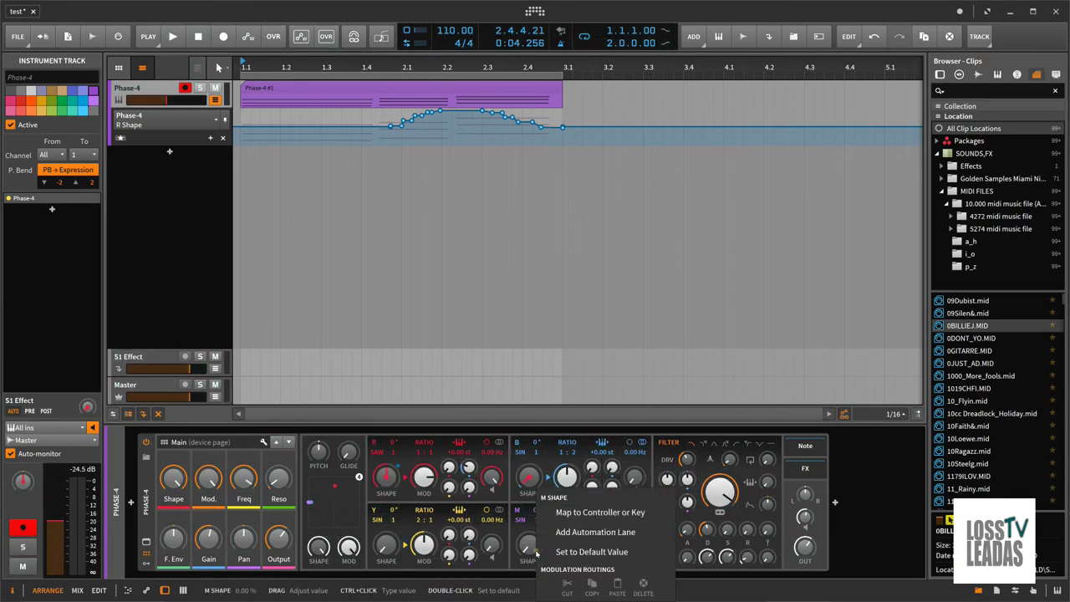
click(573, 516)
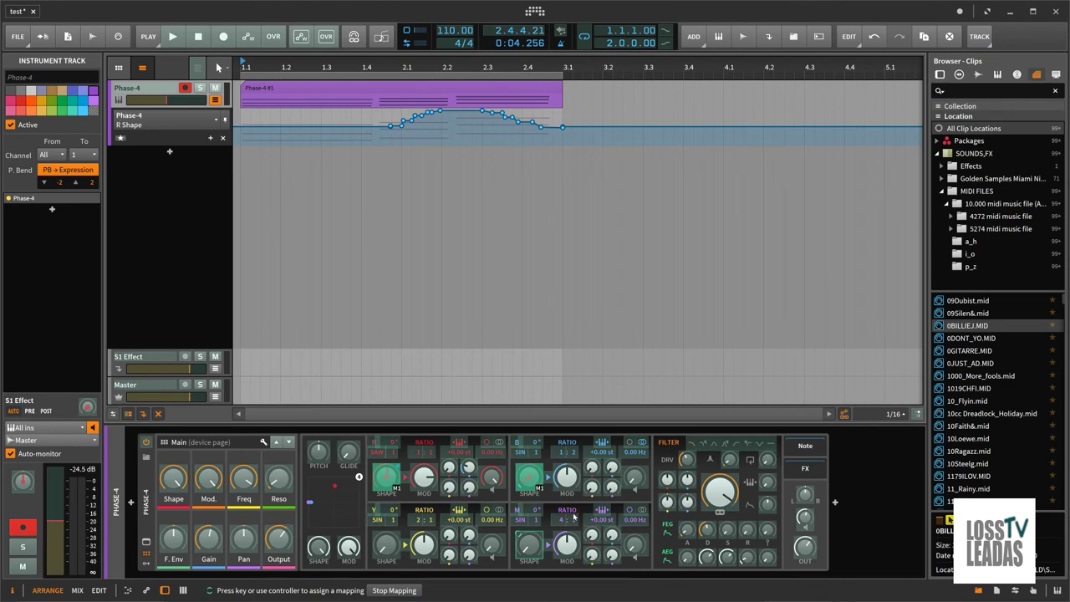
key(Escape)
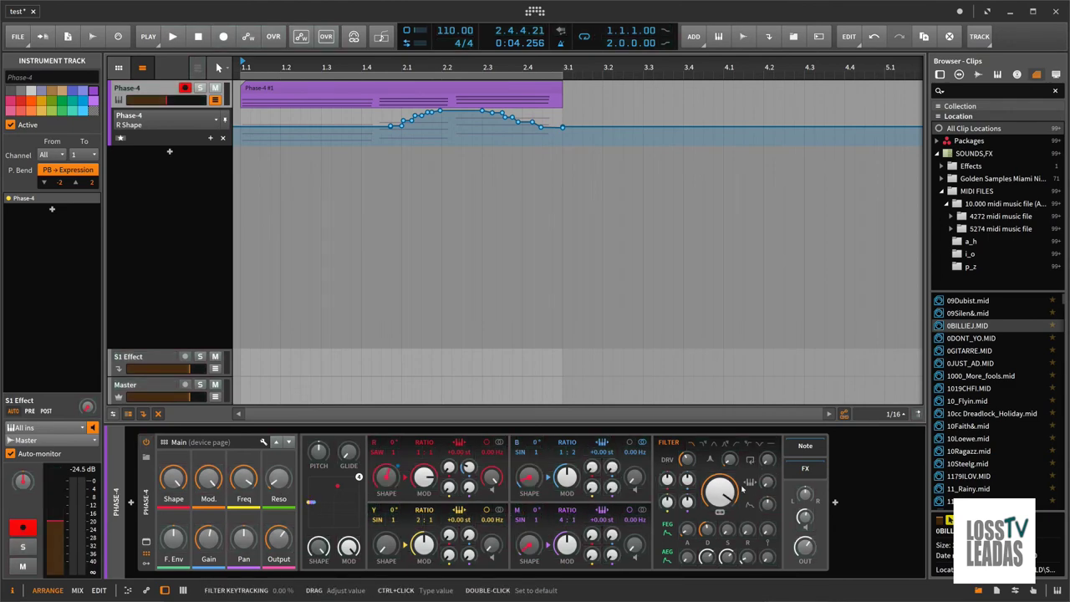
right_click(724, 492)
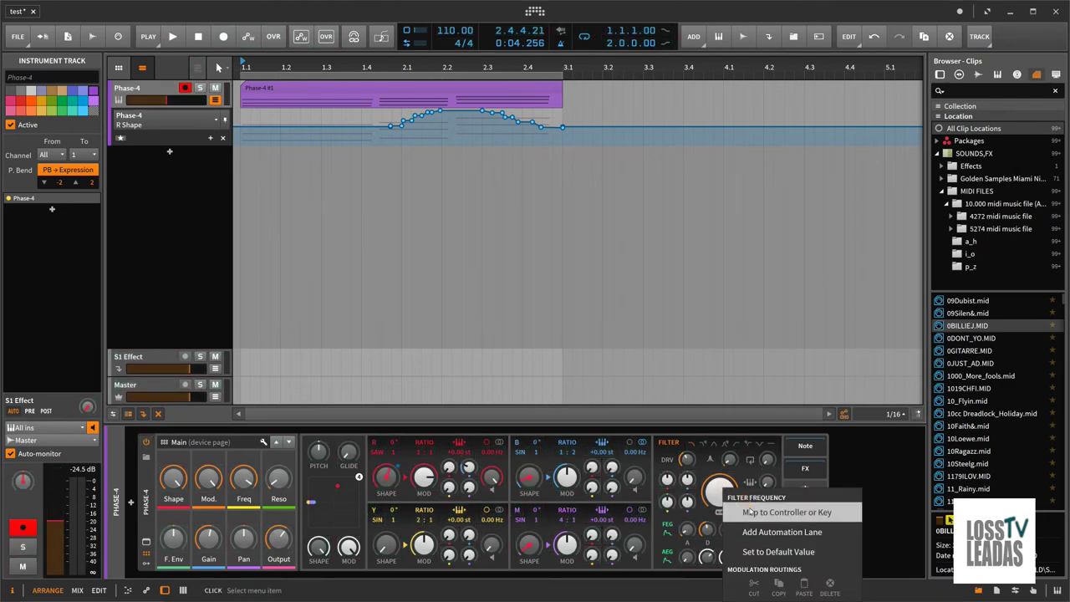
click(749, 511)
key(Escape)
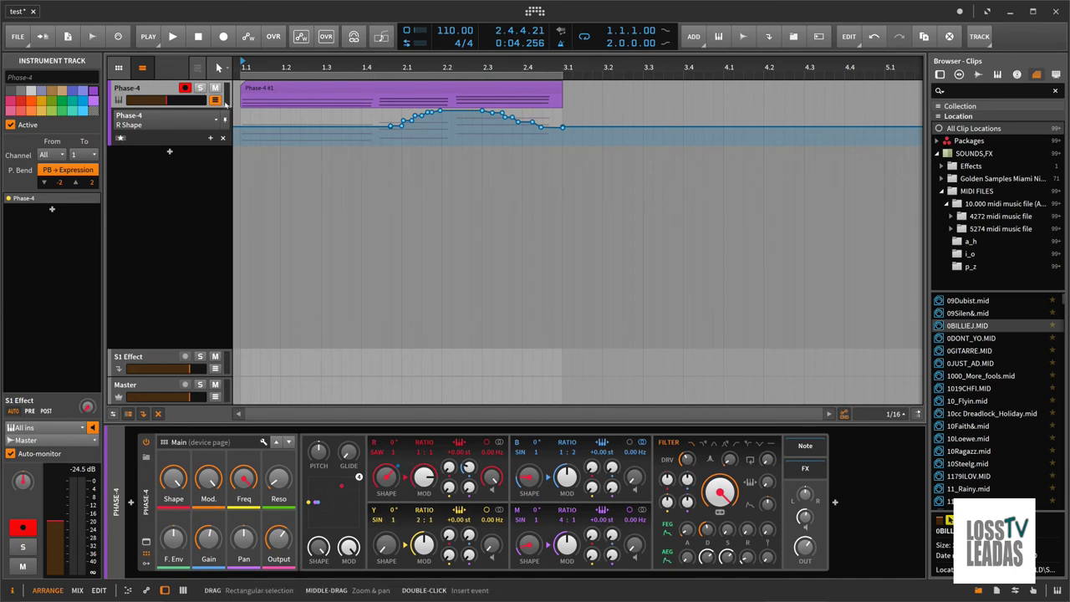
- Record automation of all the mapped Shape knobs and the filter frequency together over the loop
click(248, 36)
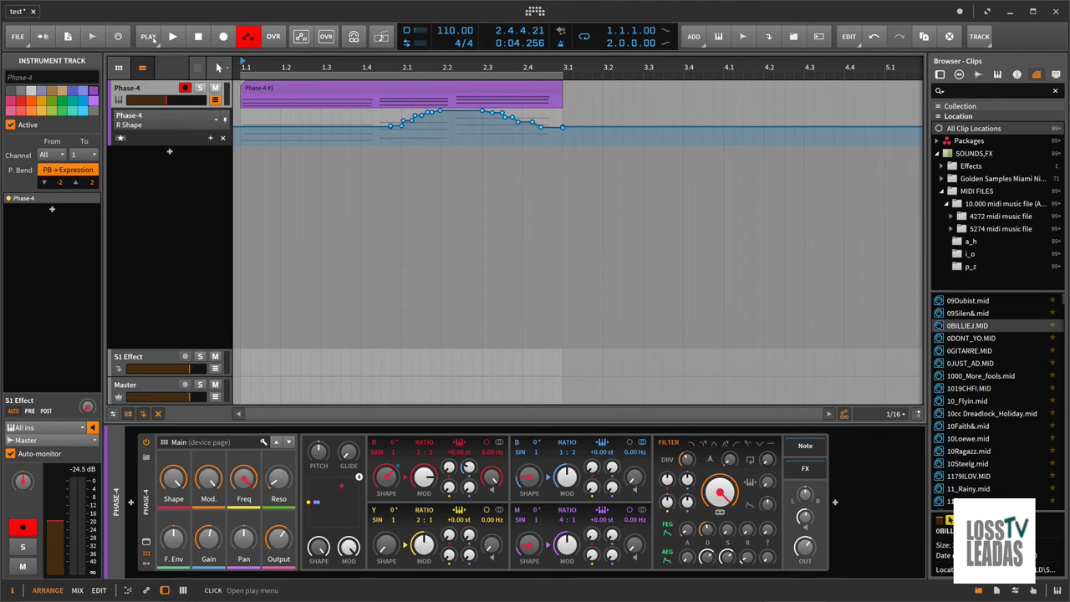
click(172, 37)
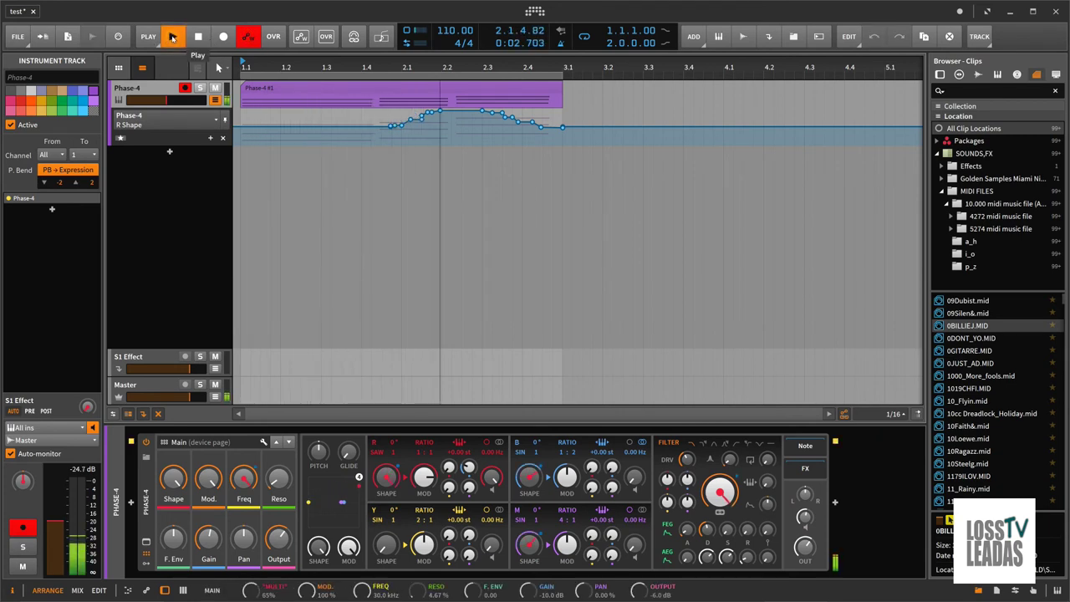
click(172, 36)
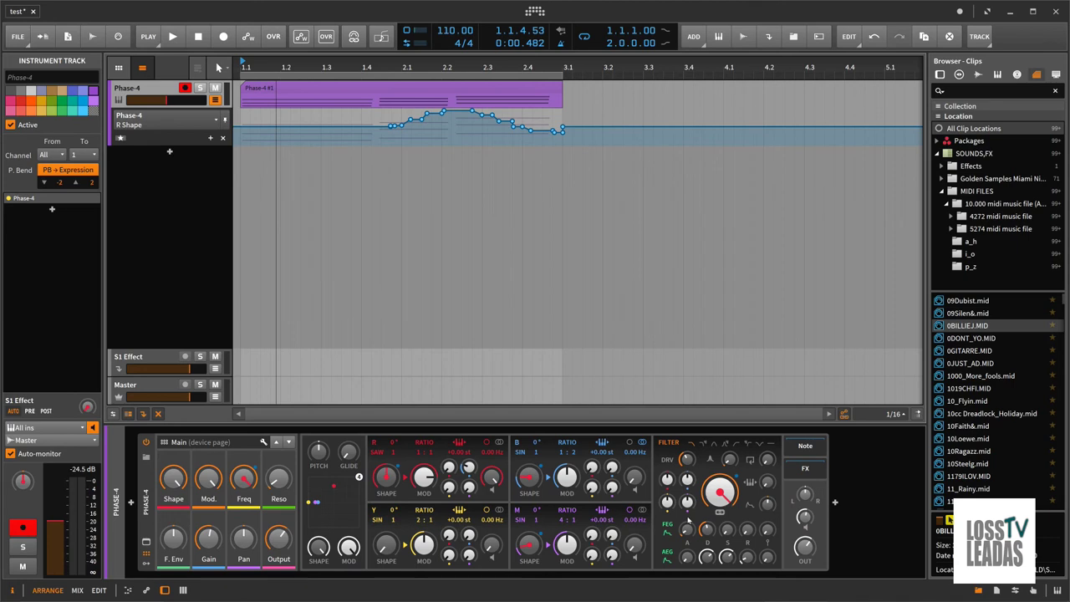
- Play back the loop and view the recorded B Shape and Filter Frequency curves in the automation lane
key(space)
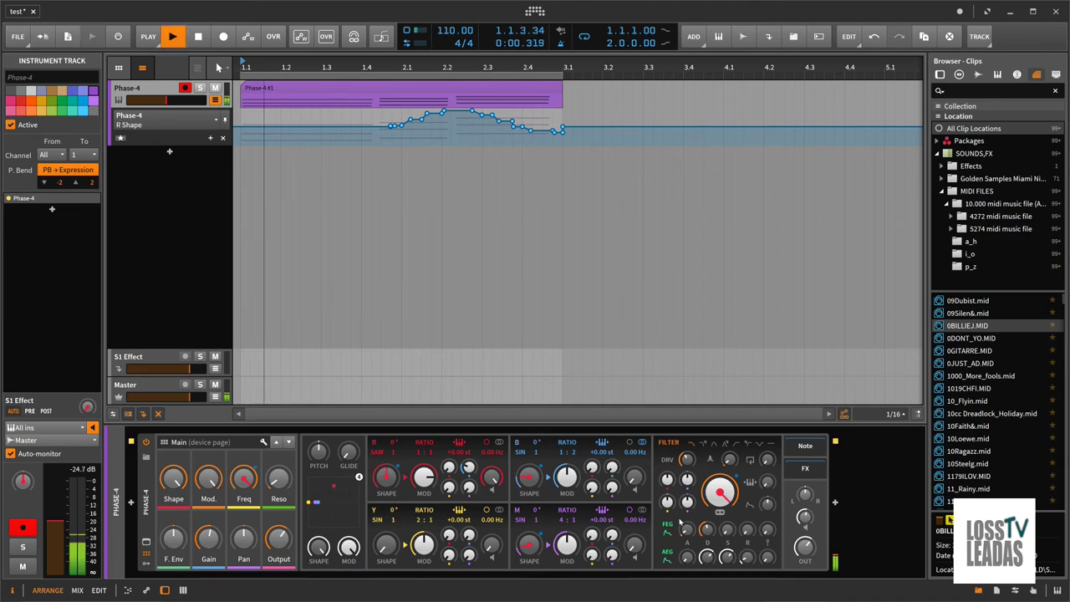
click(216, 121)
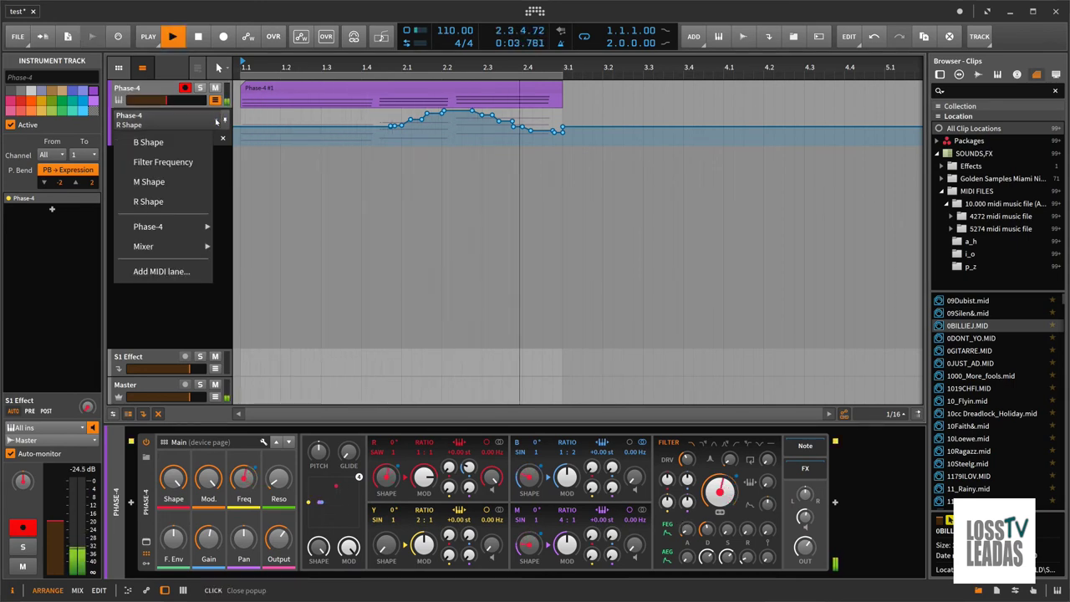
click(173, 150)
click(215, 121)
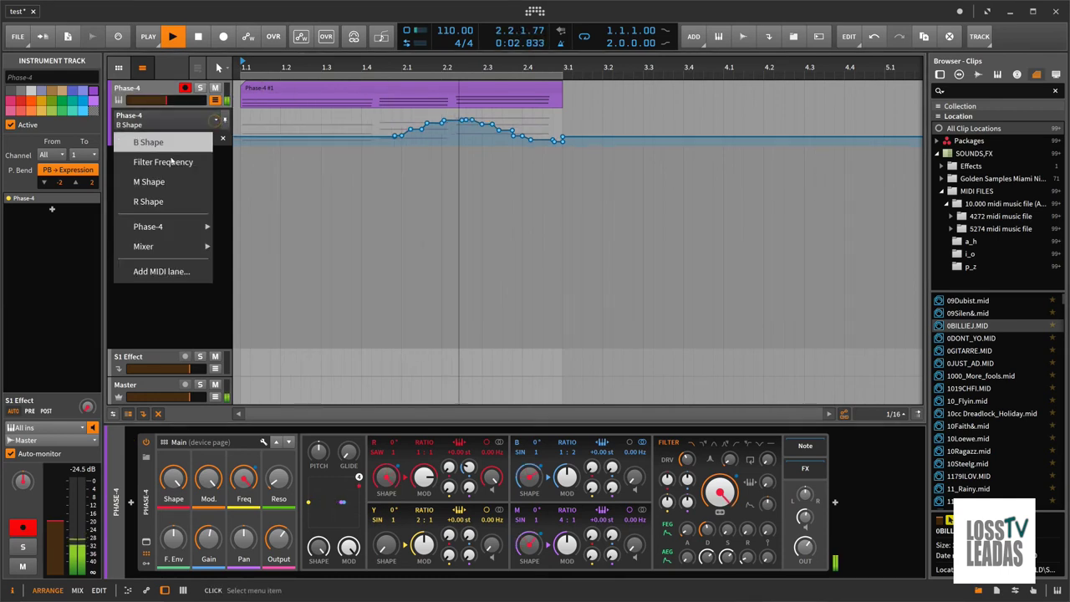
click(194, 160)
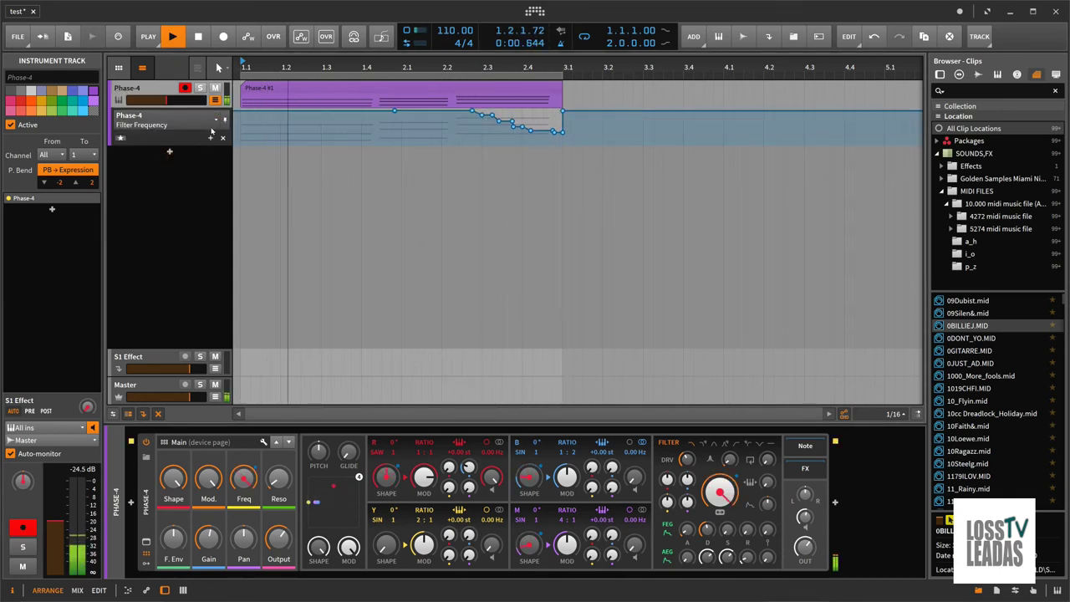
- Show every automated Phase-4 parameter in its own lane, stop playback, and collapse the track's automation lanes
click(123, 139)
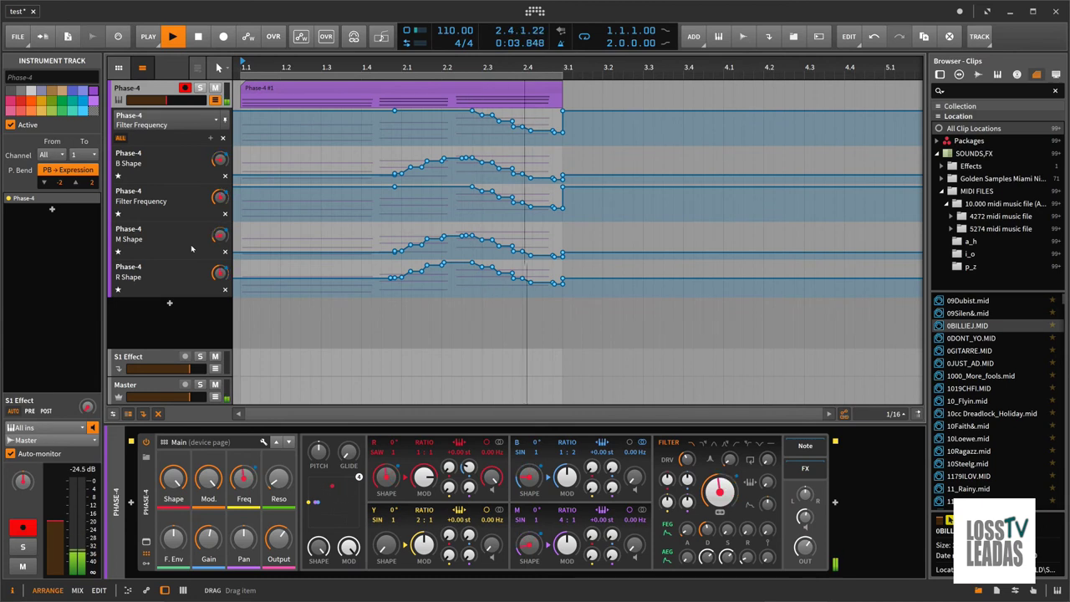
key(space)
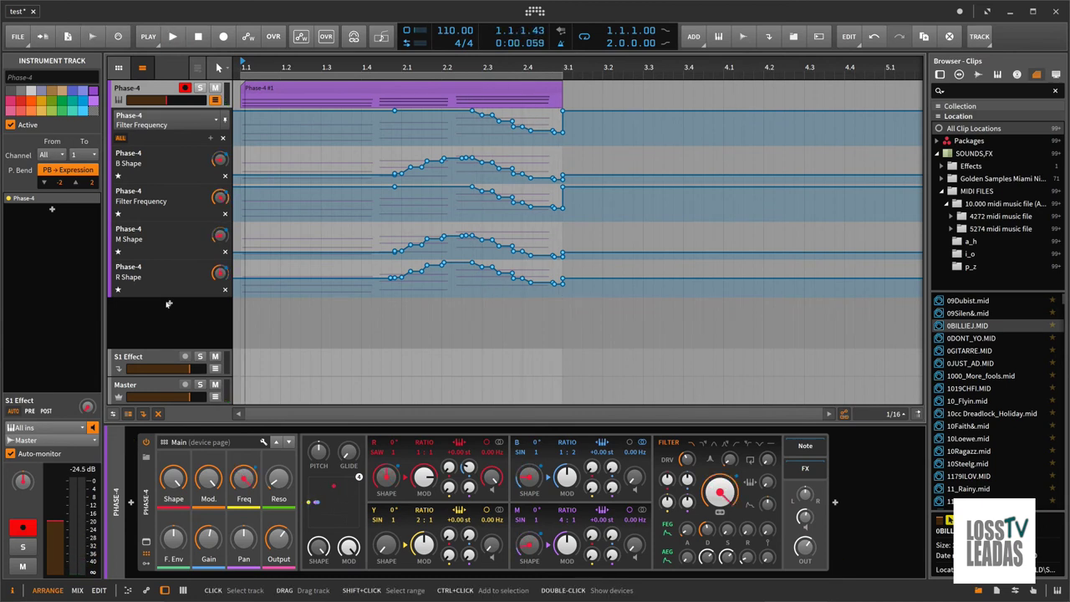
click(214, 102)
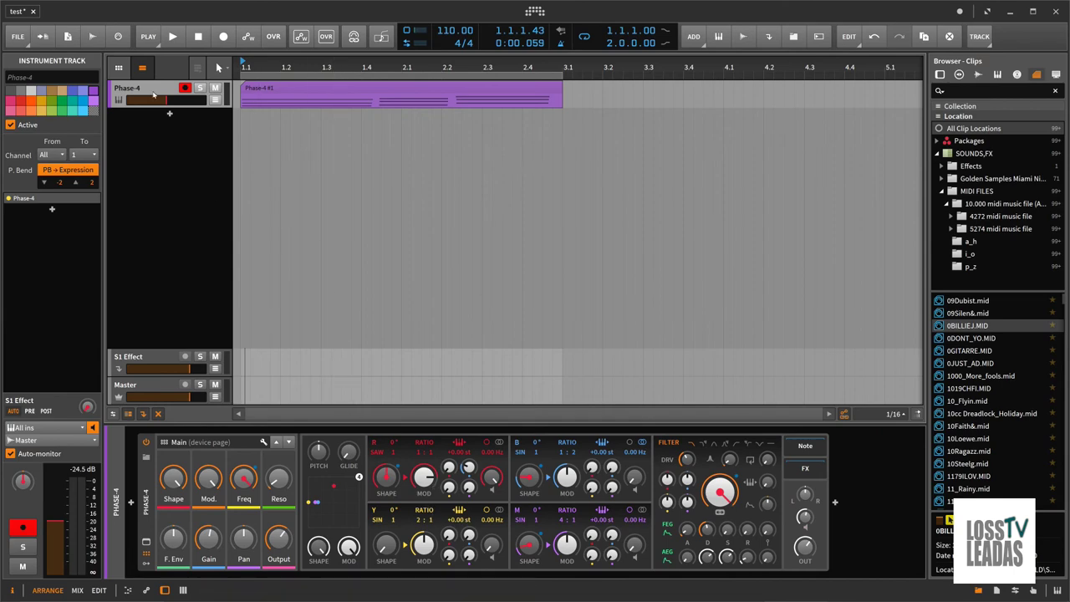
- Add a second instrument track with the Drum Machine preset Balla Drumkit and audition its lower kick pad
double_click(169, 113)
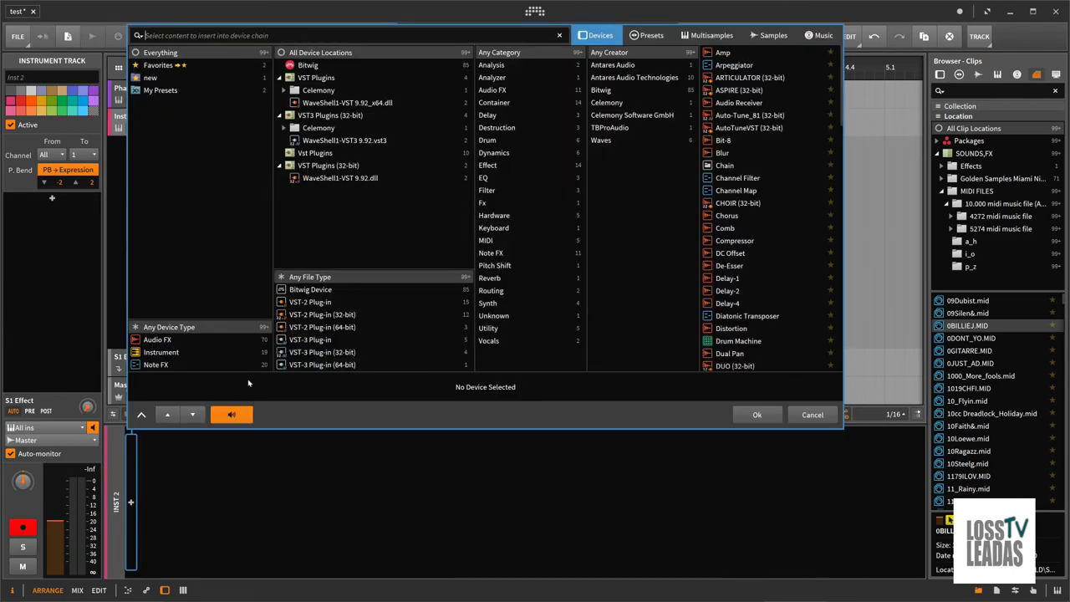
click(163, 351)
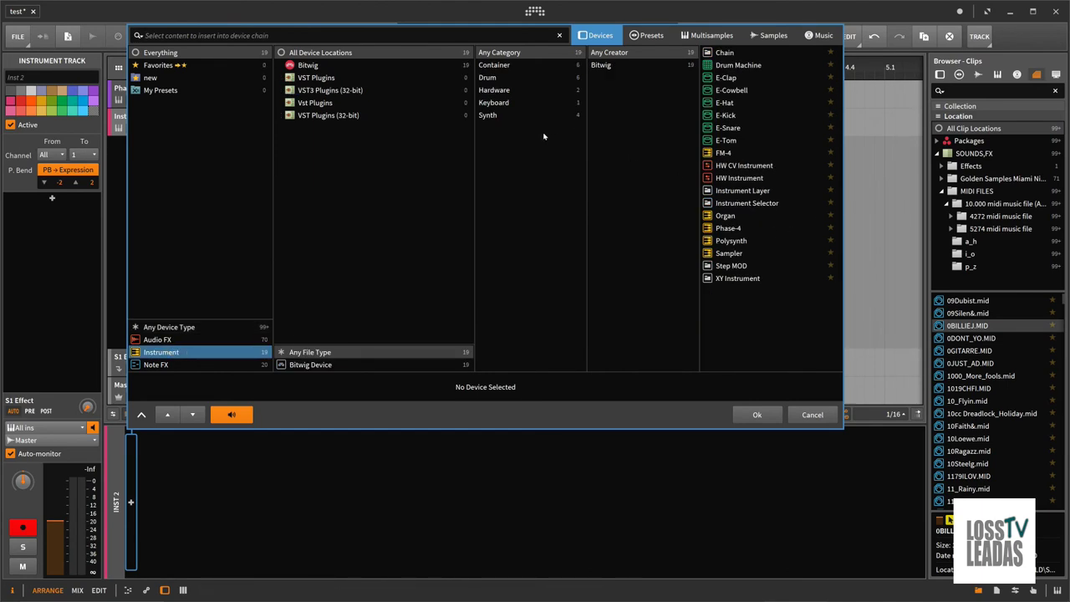
click(505, 66)
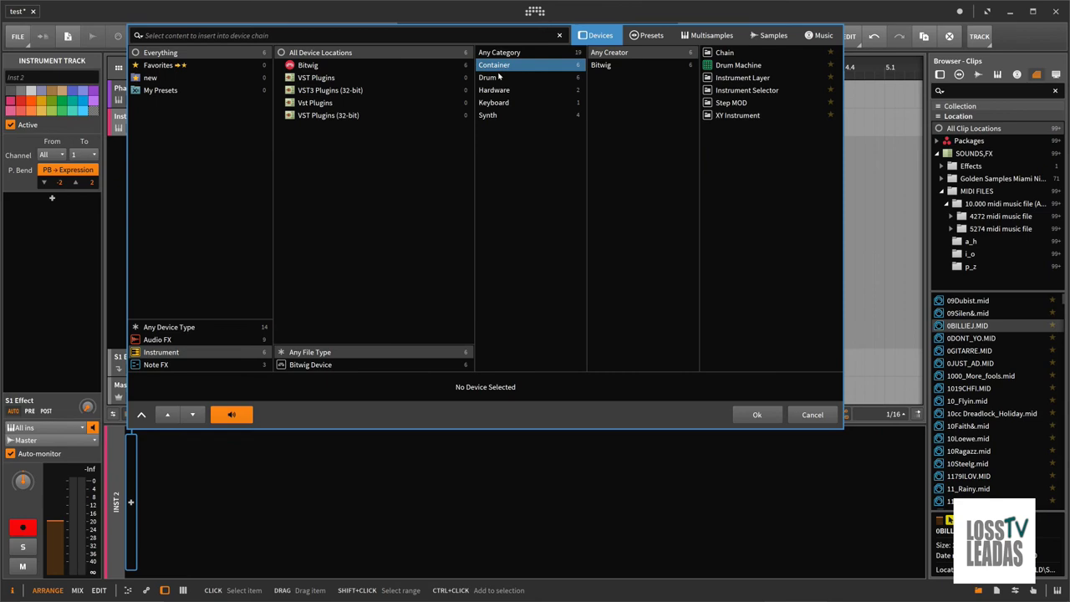
click(746, 66)
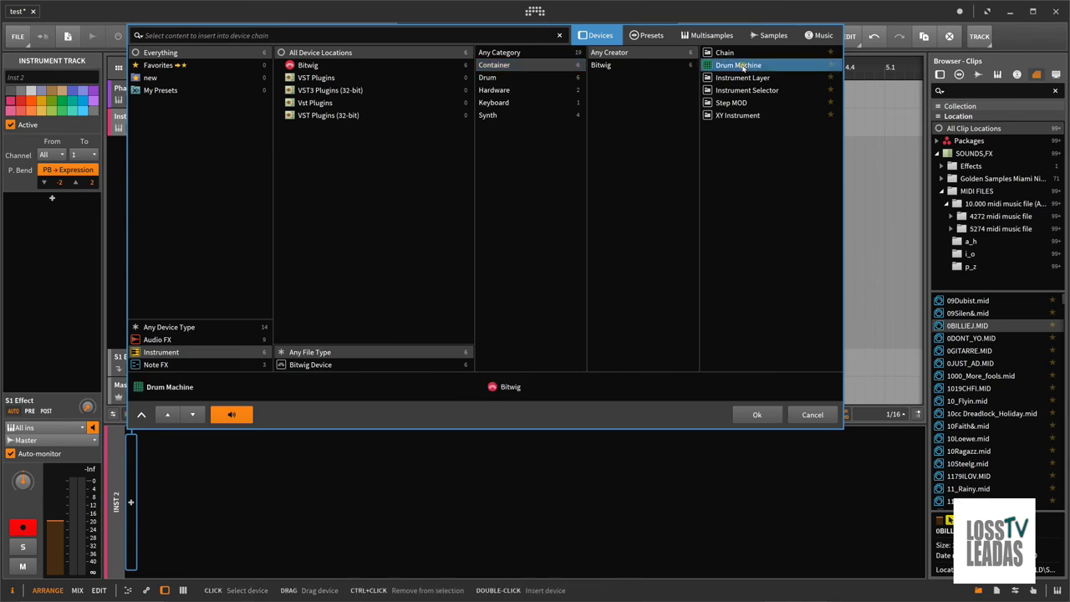
click(645, 37)
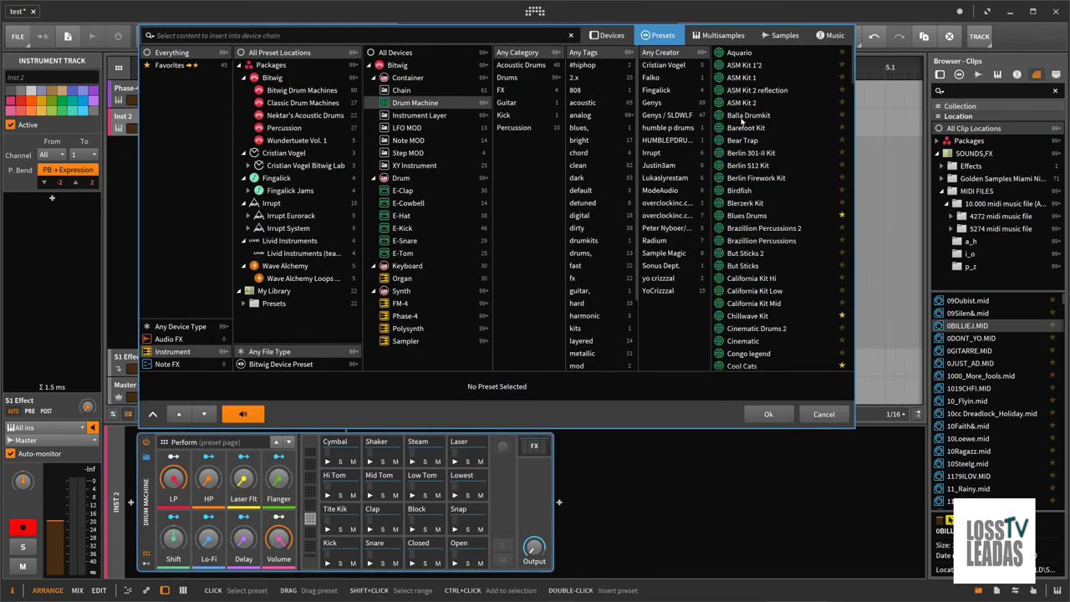
click(742, 118)
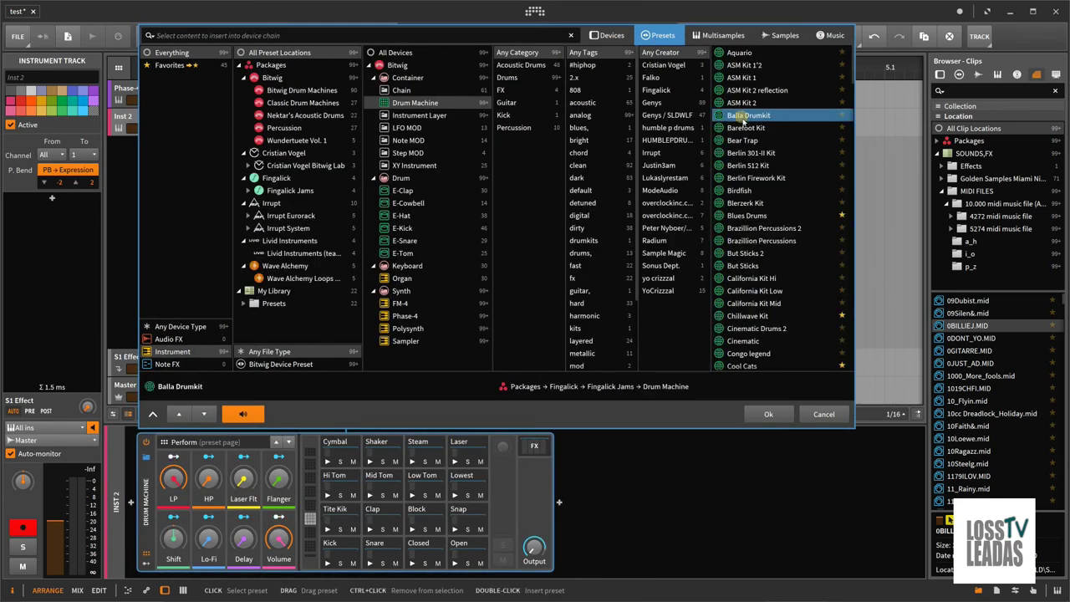
click(766, 410)
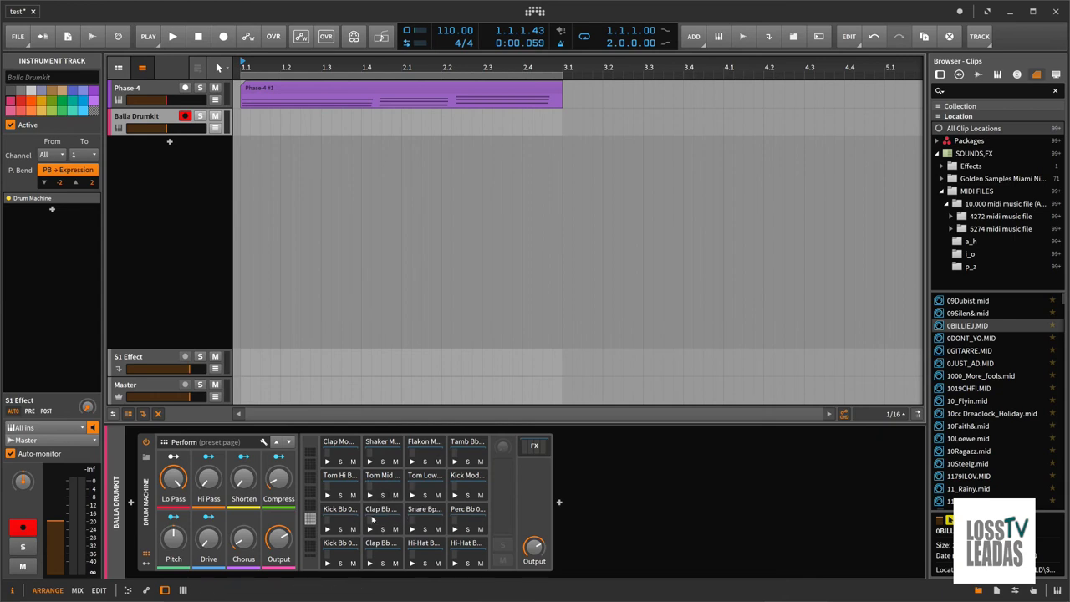
click(339, 553)
- Switch to Studio One, open the Impact track's Impact XT instrument, and audition the Kick Beef pad
click(1009, 11)
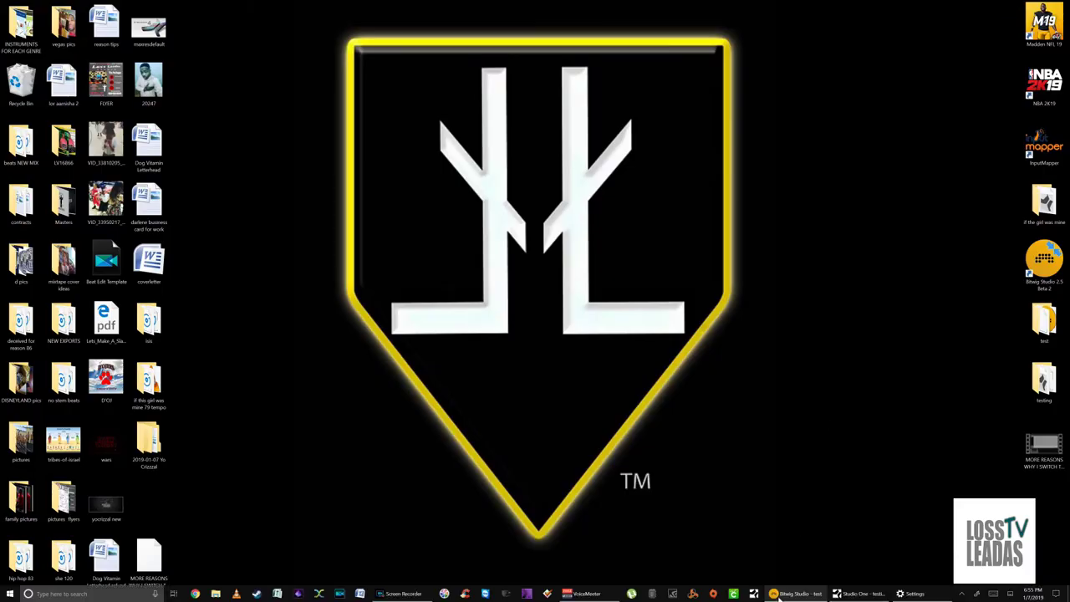
click(857, 593)
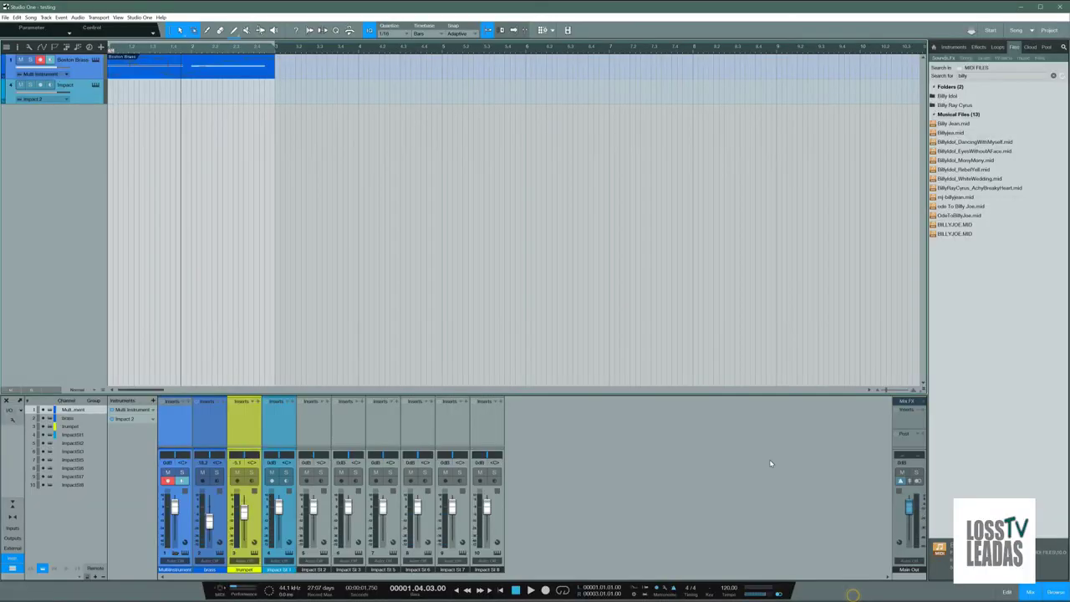
click(95, 85)
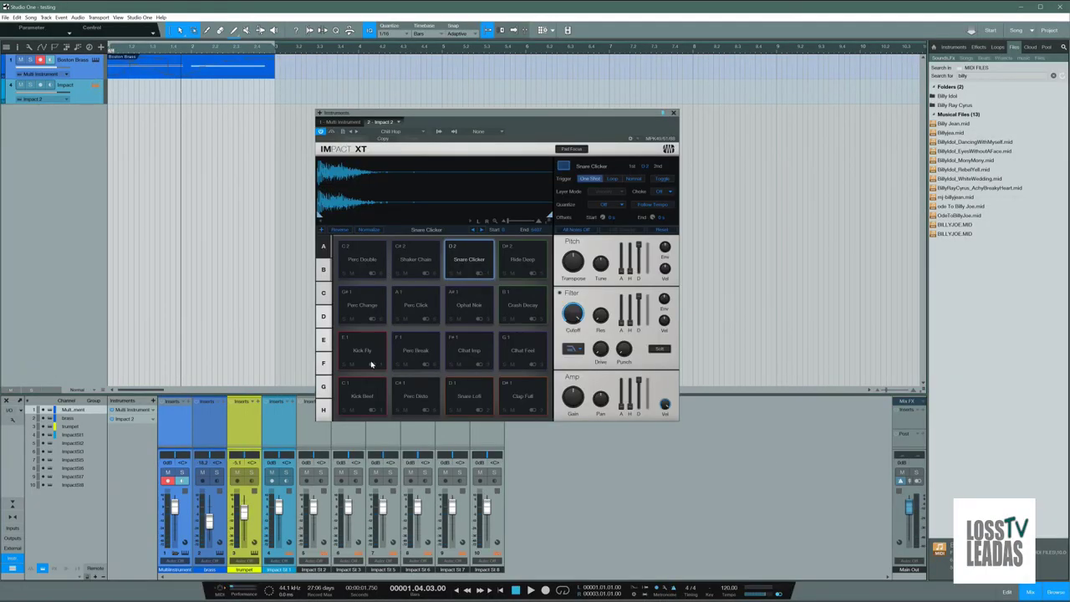
click(367, 396)
click(368, 397)
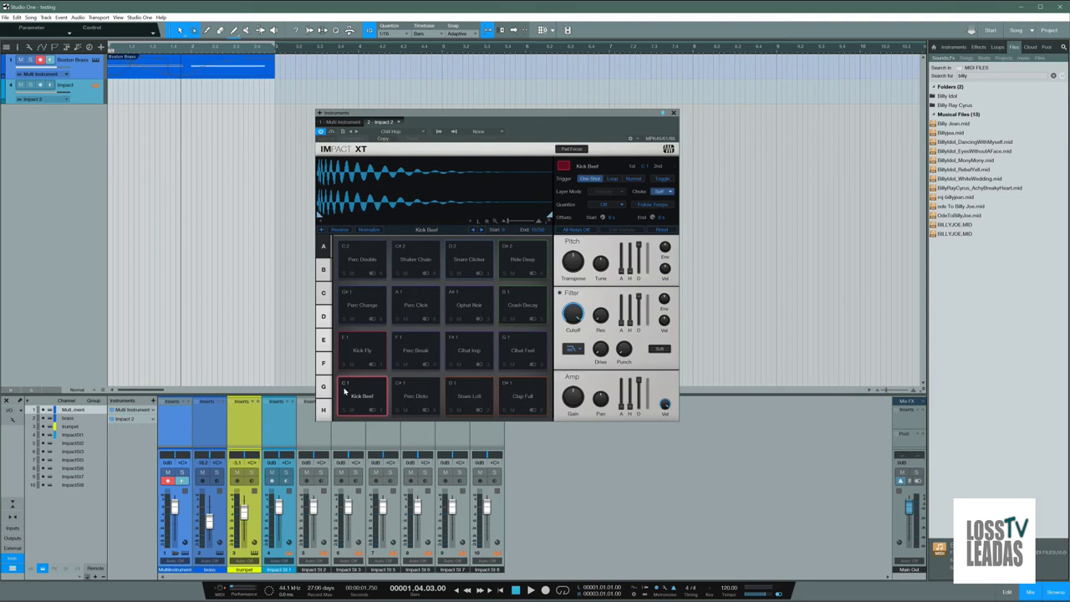
click(349, 385)
click(350, 384)
- Look through the preset list of the Impact XT instrument and close it
click(643, 167)
click(402, 131)
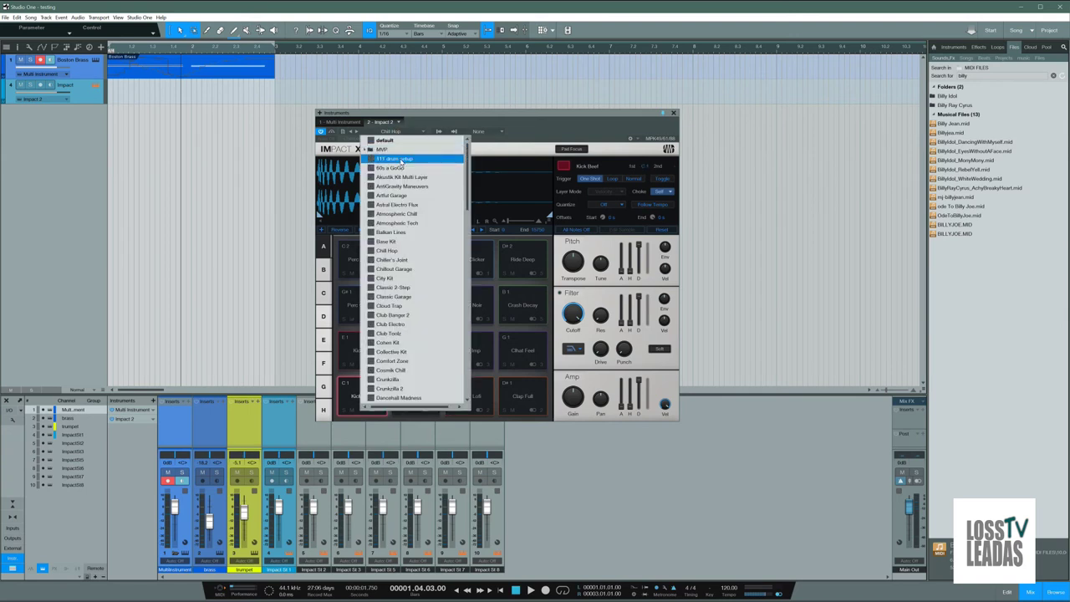
click(398, 139)
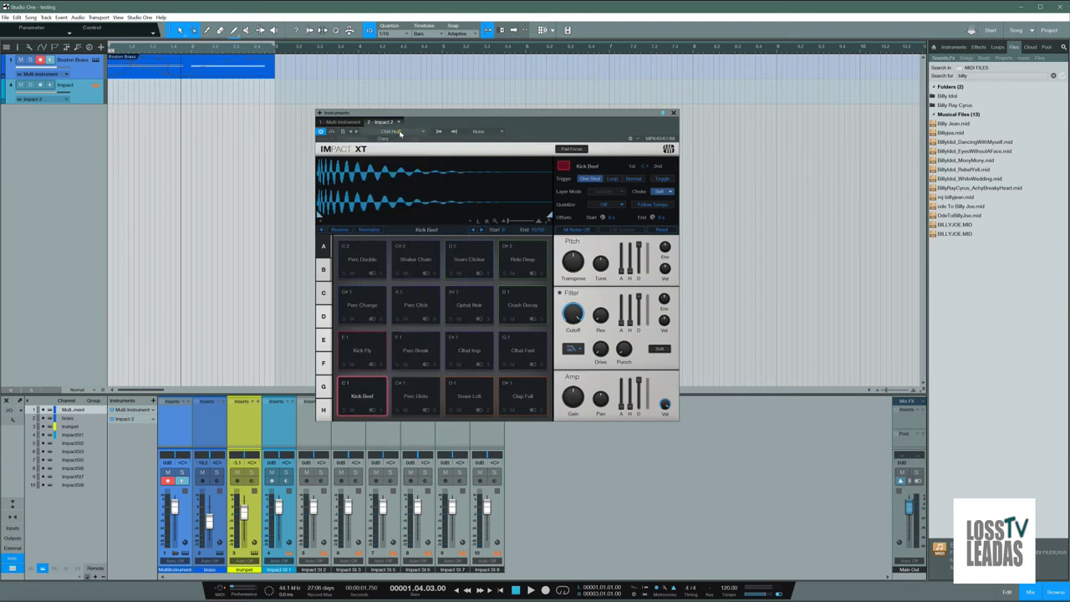
- Load the 111 drum setup preset into the Impact XT instrument and close the preset list
click(398, 133)
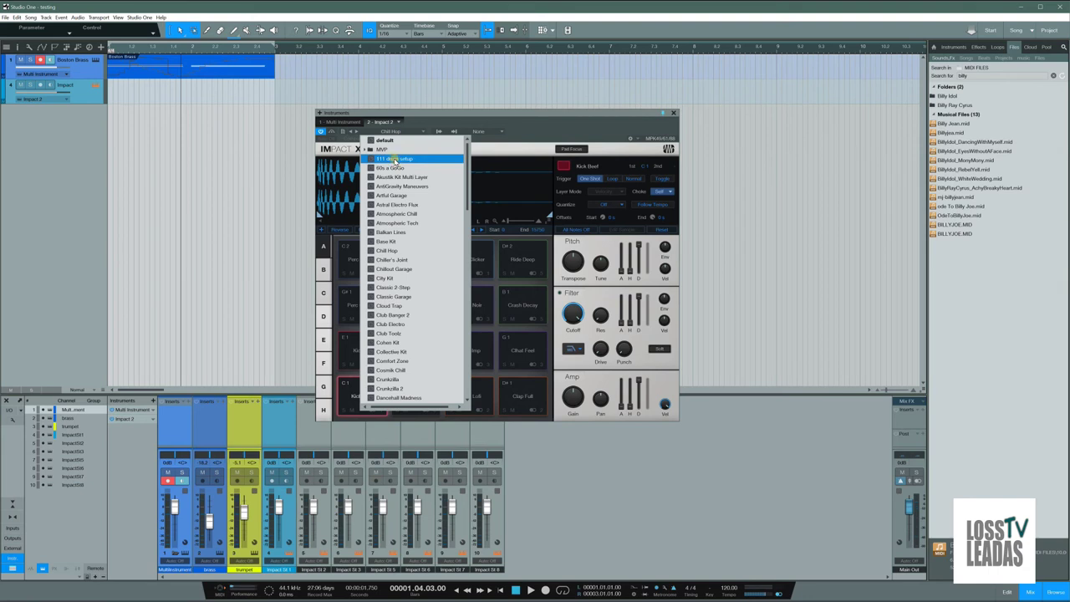
click(396, 159)
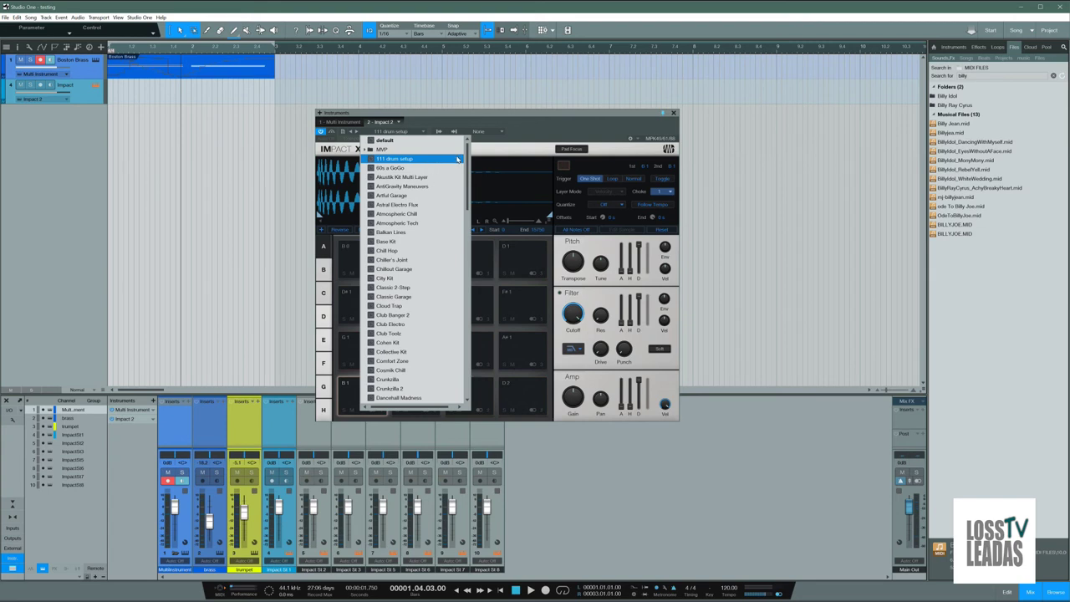
click(524, 132)
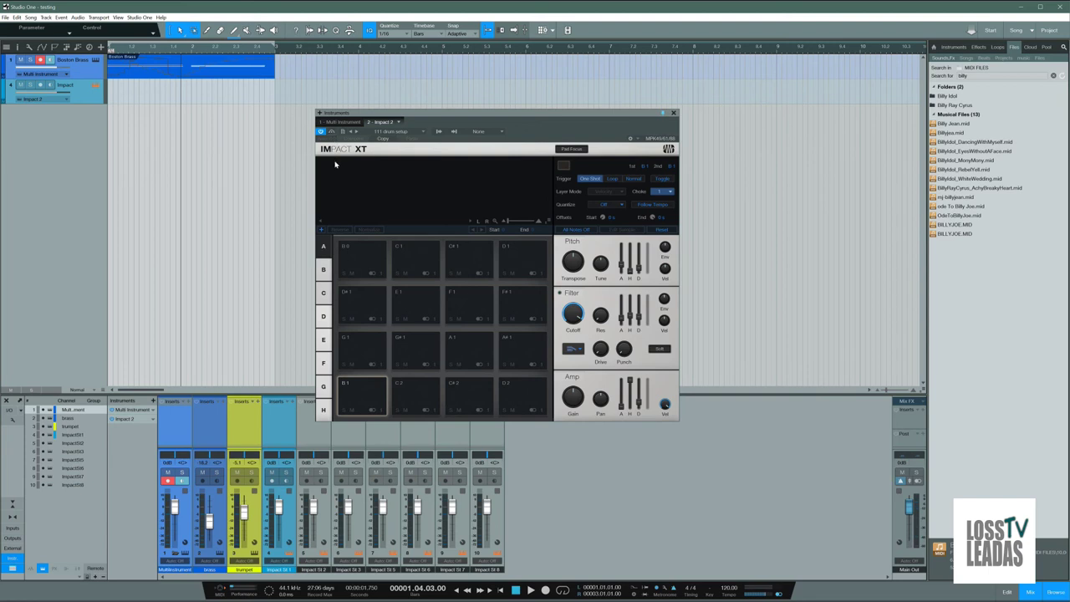
- Look through Impact XT pad banks B, C, D and E, and return to bank A
click(324, 269)
click(324, 292)
click(325, 317)
click(325, 340)
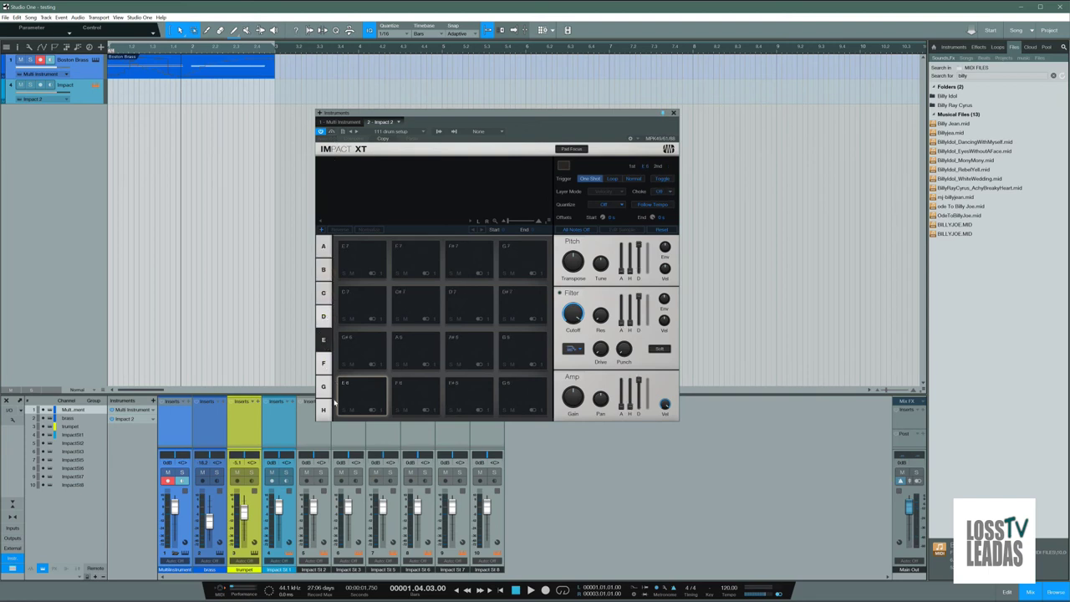
click(323, 270)
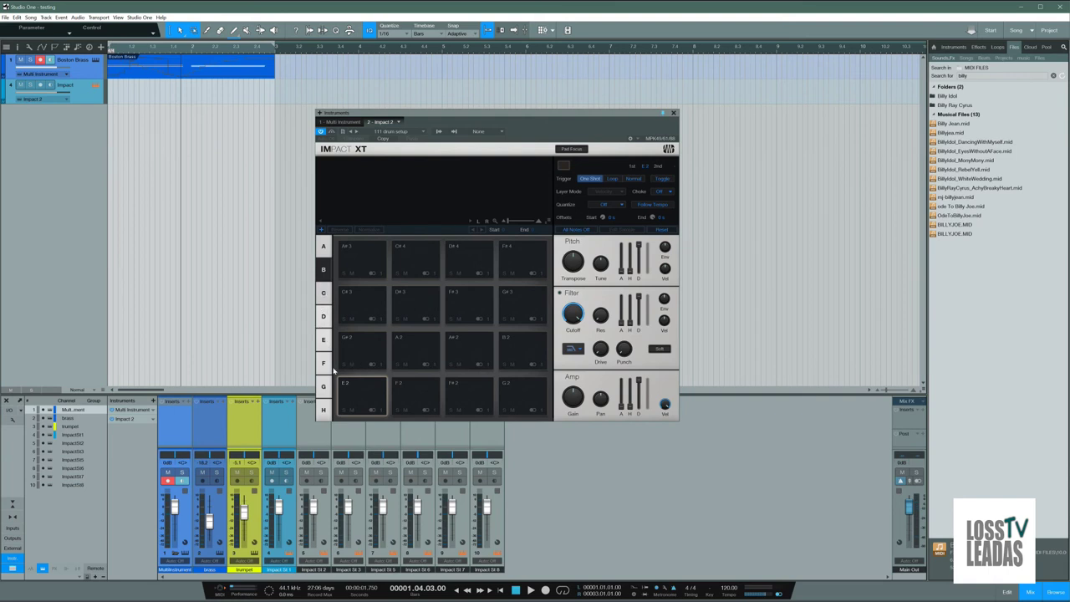
click(324, 248)
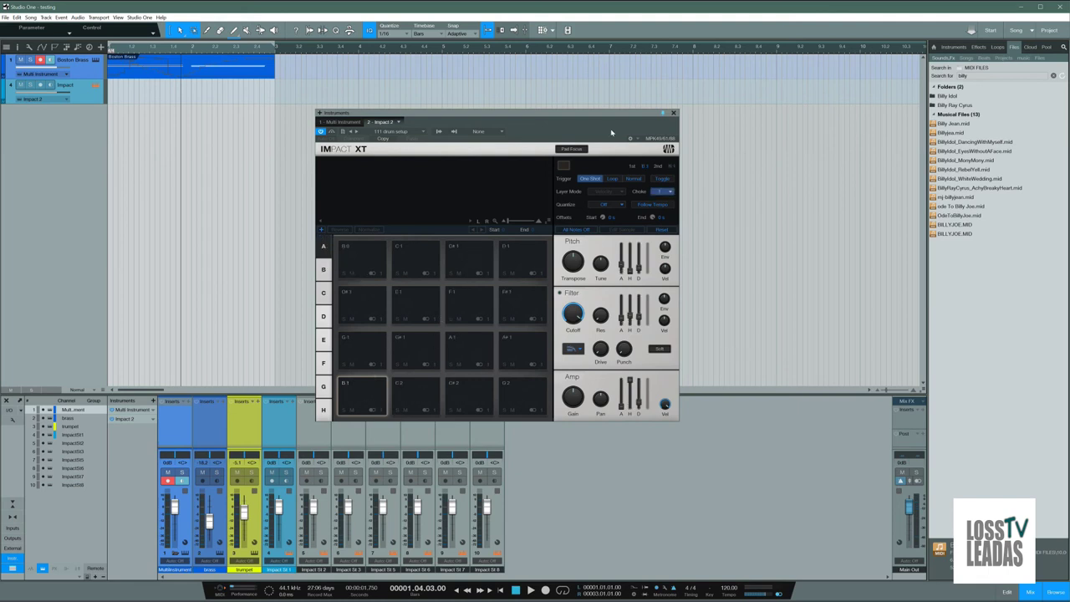
- Load the Club Electro preset into Impact XT, audition its Zap pad, and close the instrument window
click(392, 131)
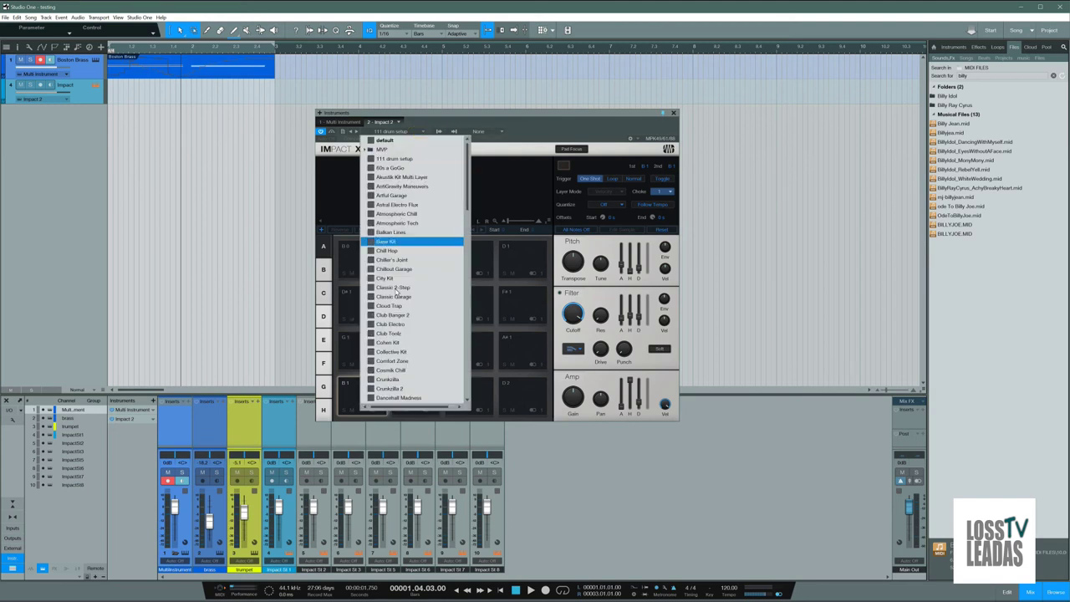
click(388, 323)
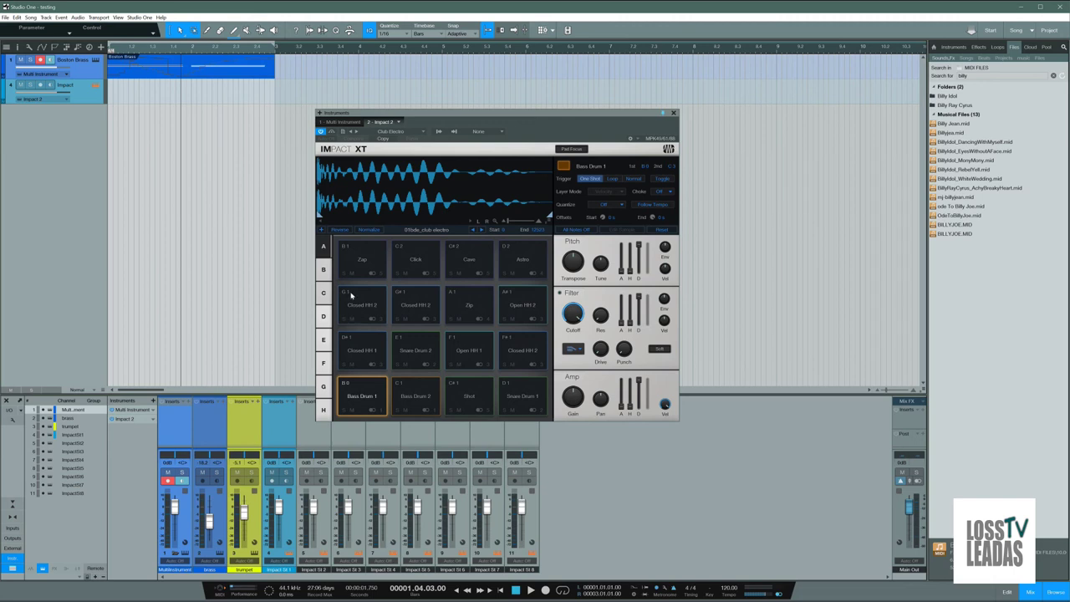
click(359, 248)
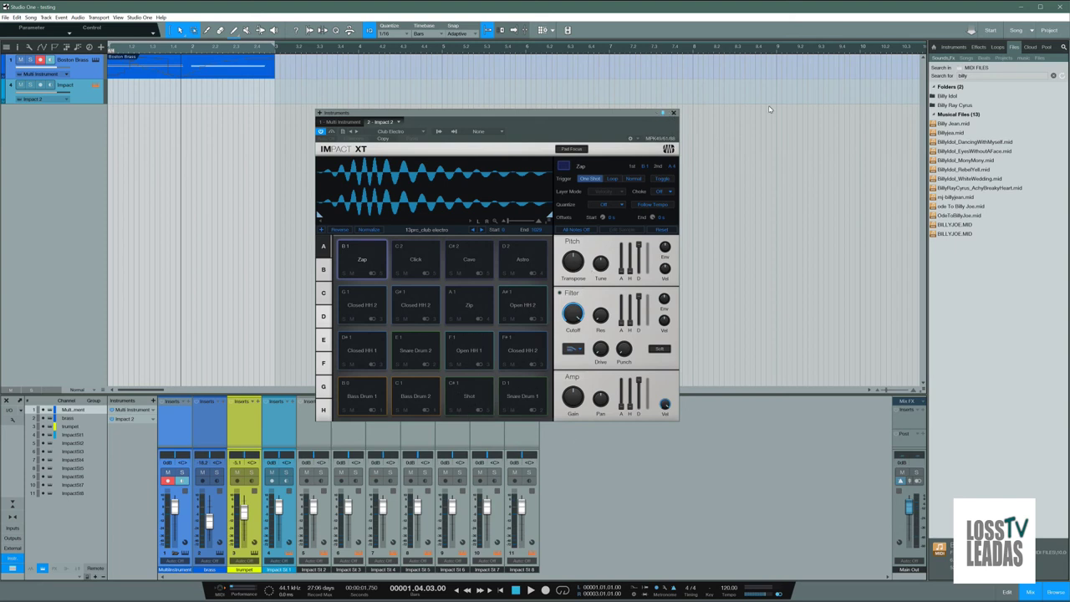
click(674, 112)
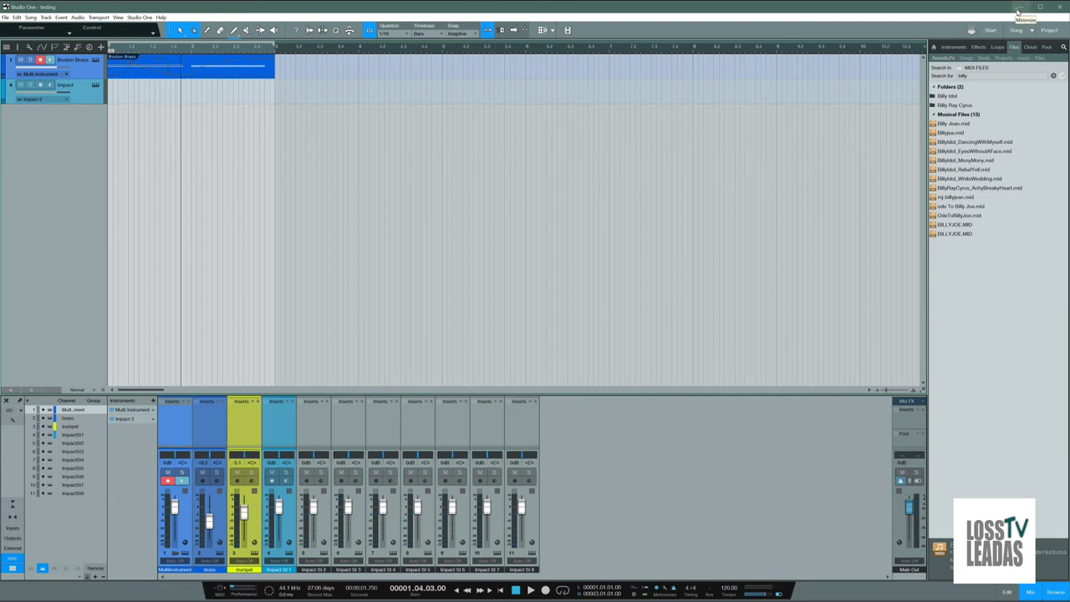
- Switch to Bitwig Studio and delete the Balla Drumkit and Phase-4 tracks
click(1017, 10)
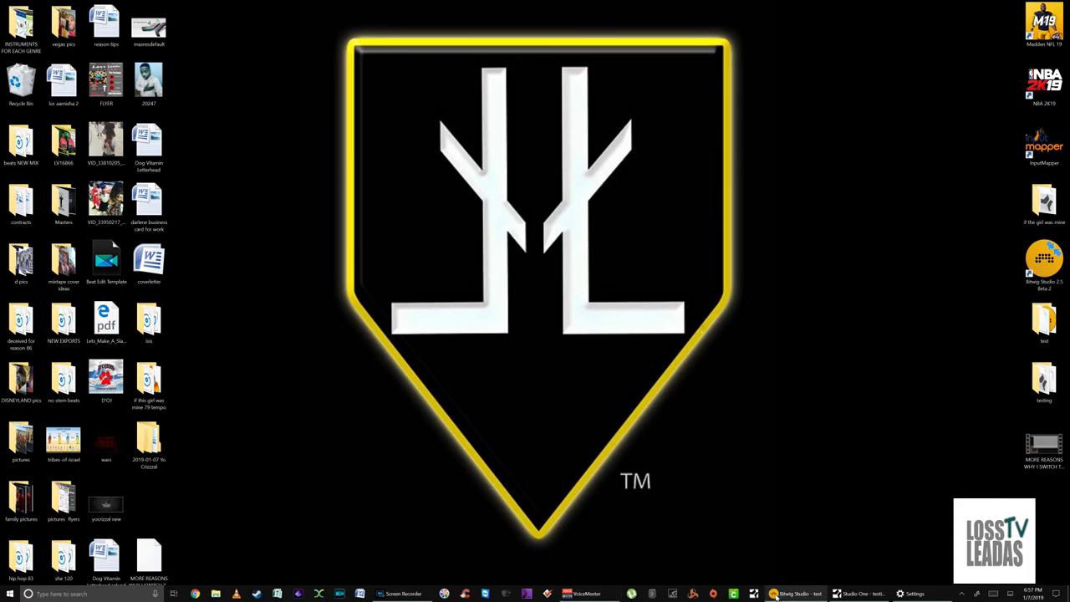
click(794, 594)
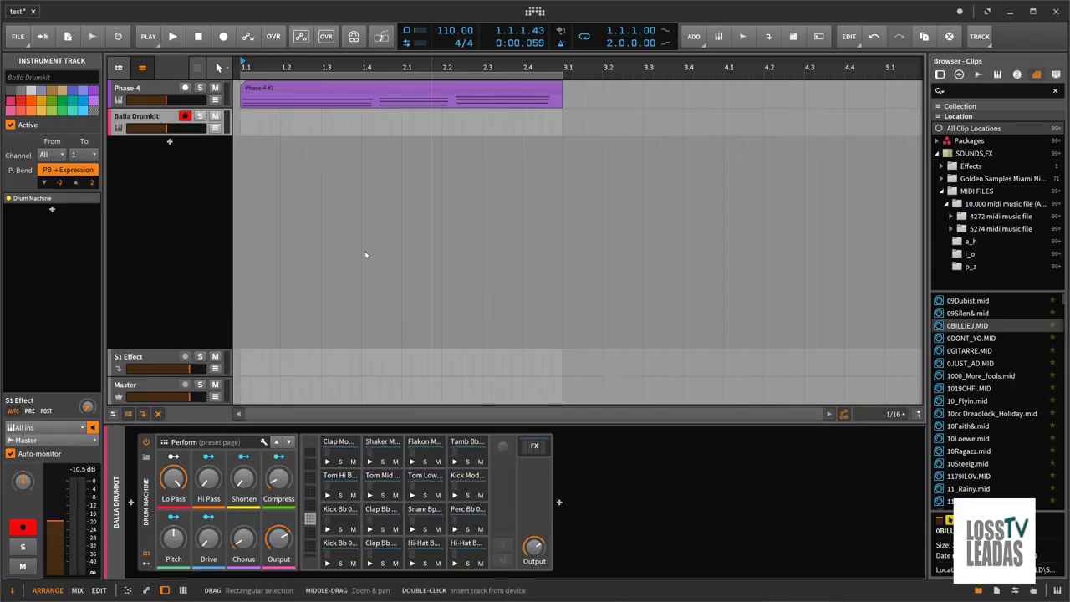
click(148, 87)
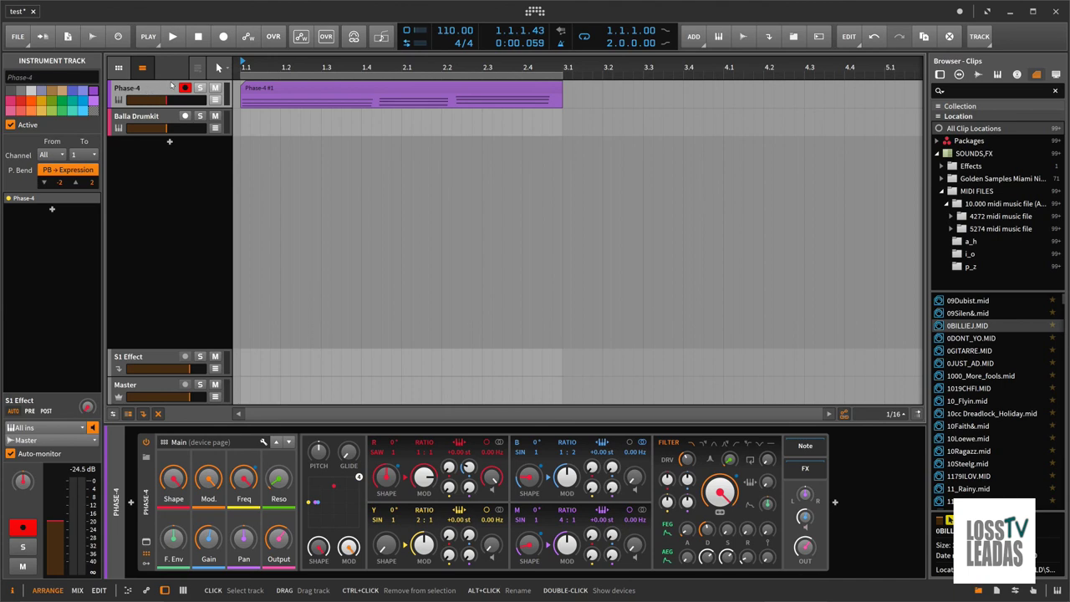
click(157, 117)
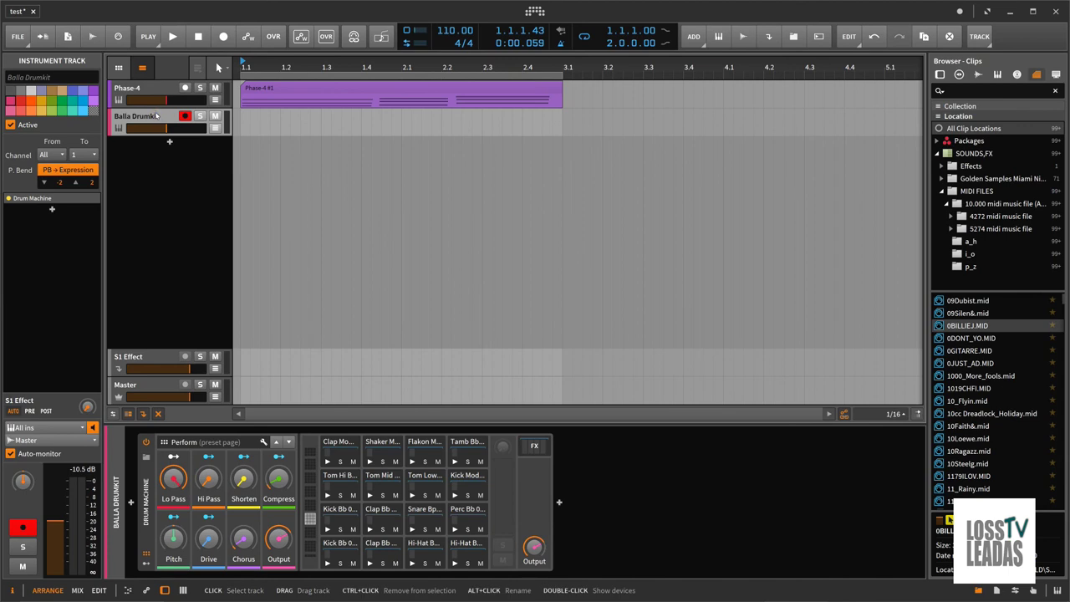
key(Delete)
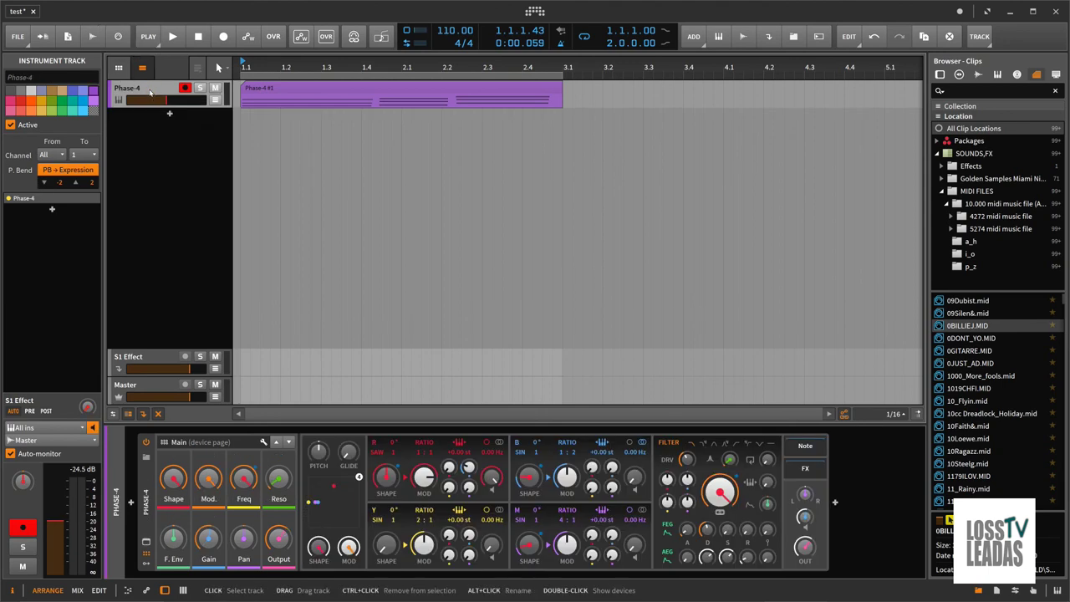
key(Delete)
- Examine the available ASIO devices and the block size in the audio settings, and close the settings
click(534, 13)
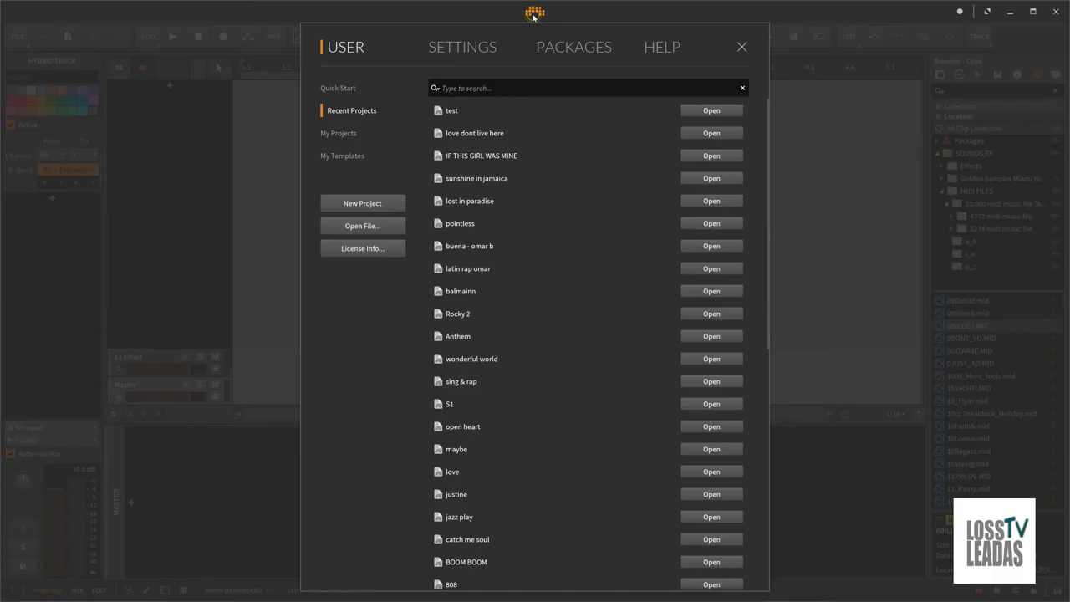
click(462, 48)
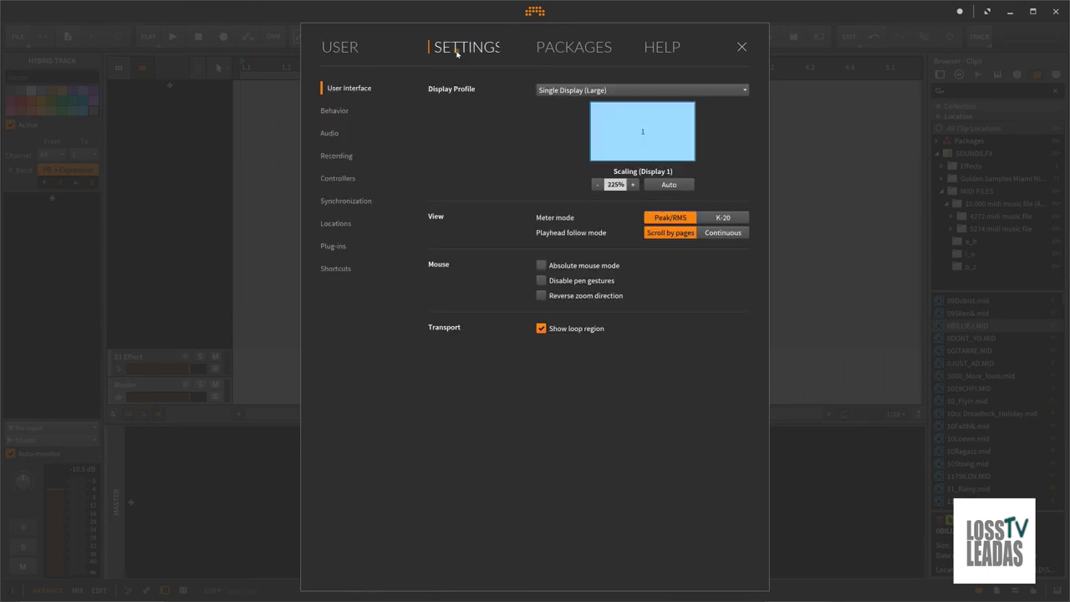
click(332, 133)
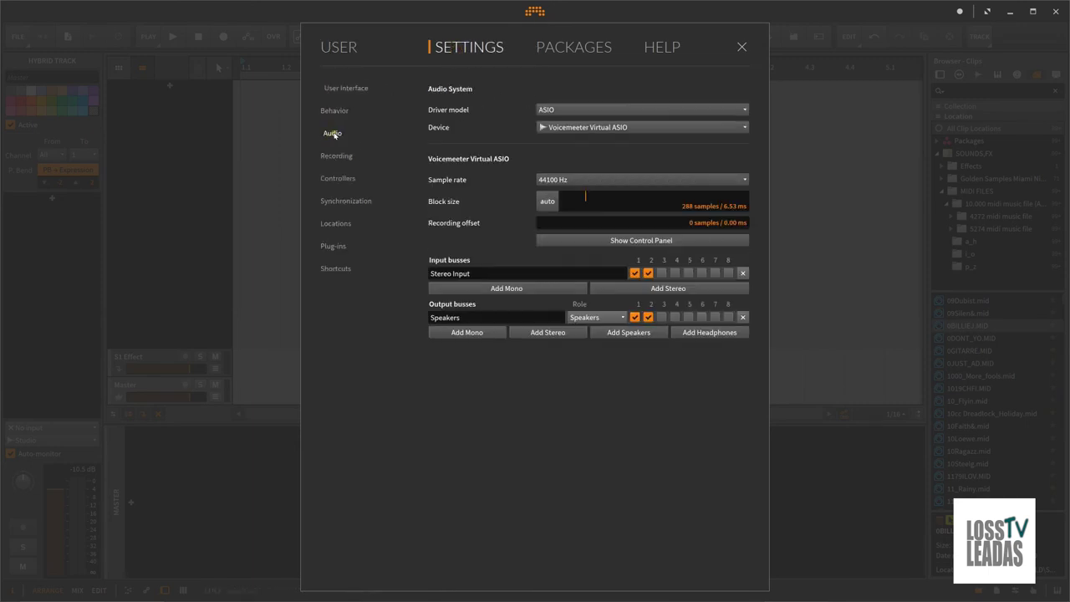
click(591, 127)
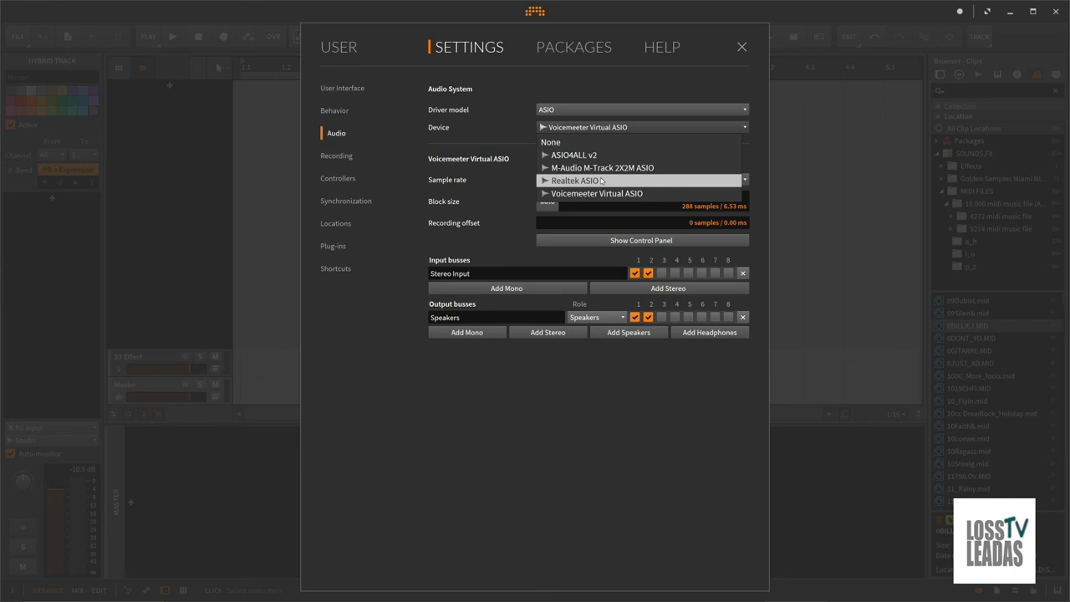
click(608, 98)
click(586, 194)
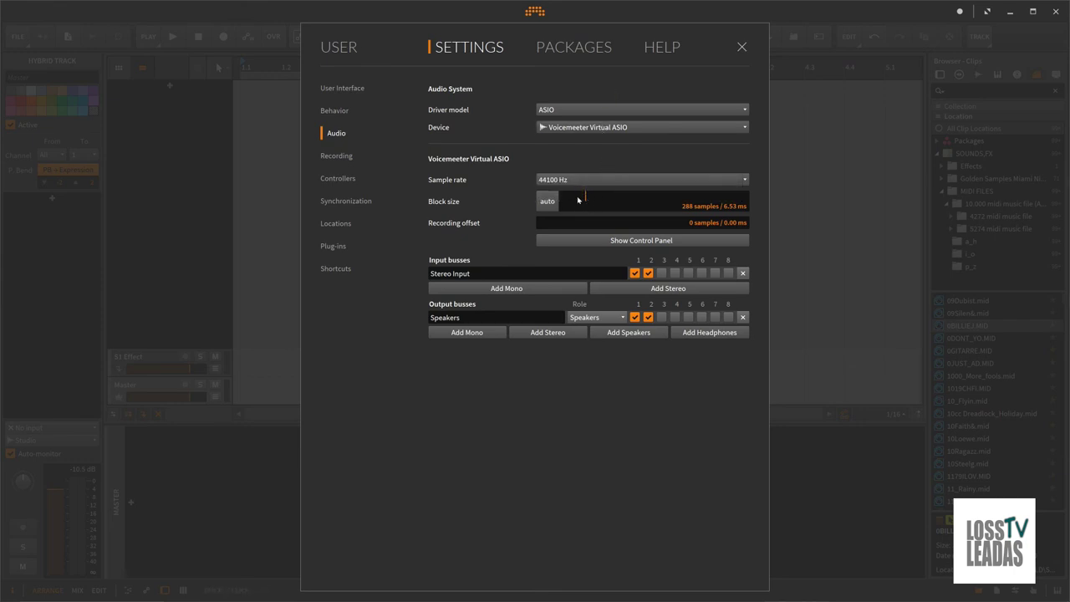
click(741, 48)
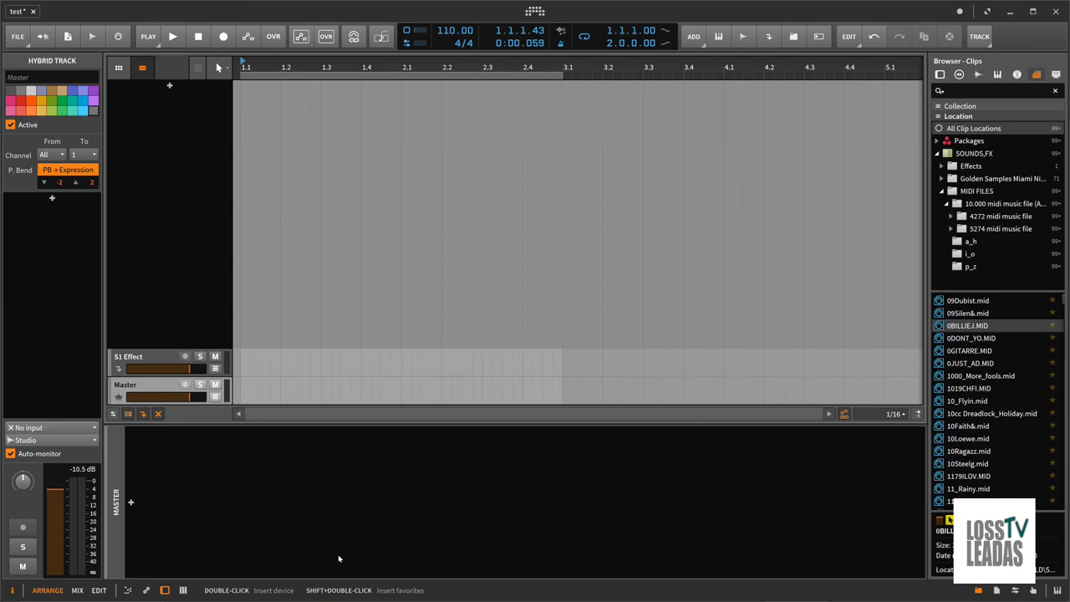
click(535, 11)
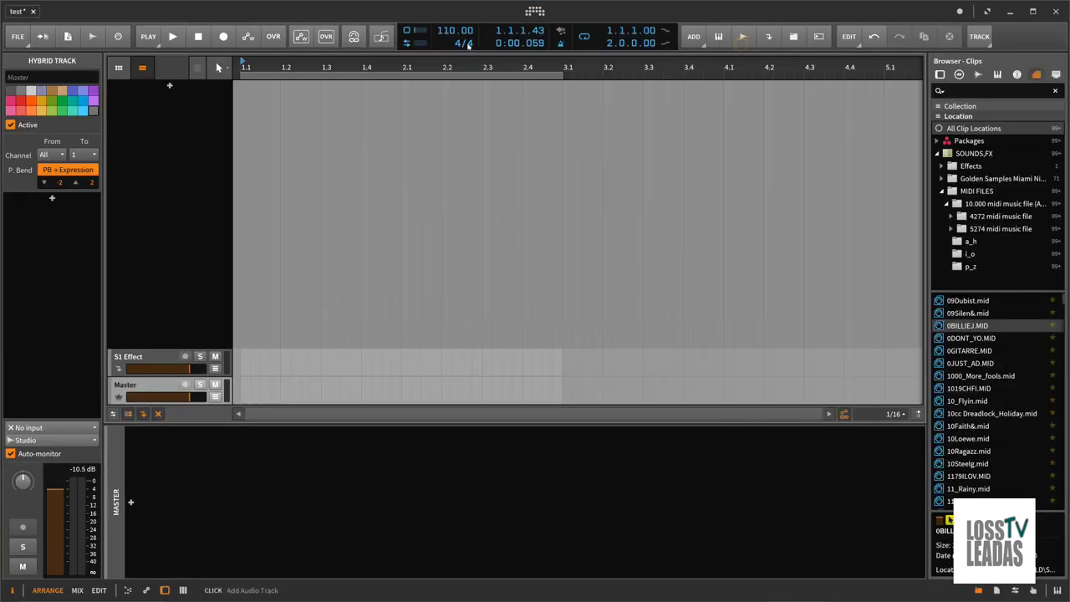
click(742, 46)
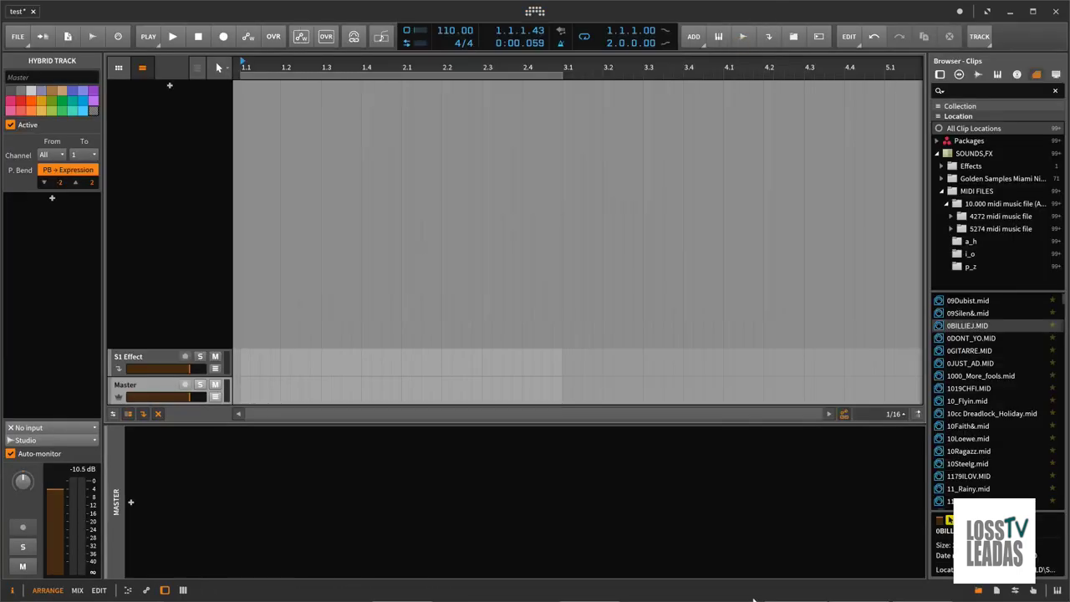
- Switch to Studio One, show the Boston Brass track's Multi Instrument window, and play the song briefly to check CPU performance
click(1010, 12)
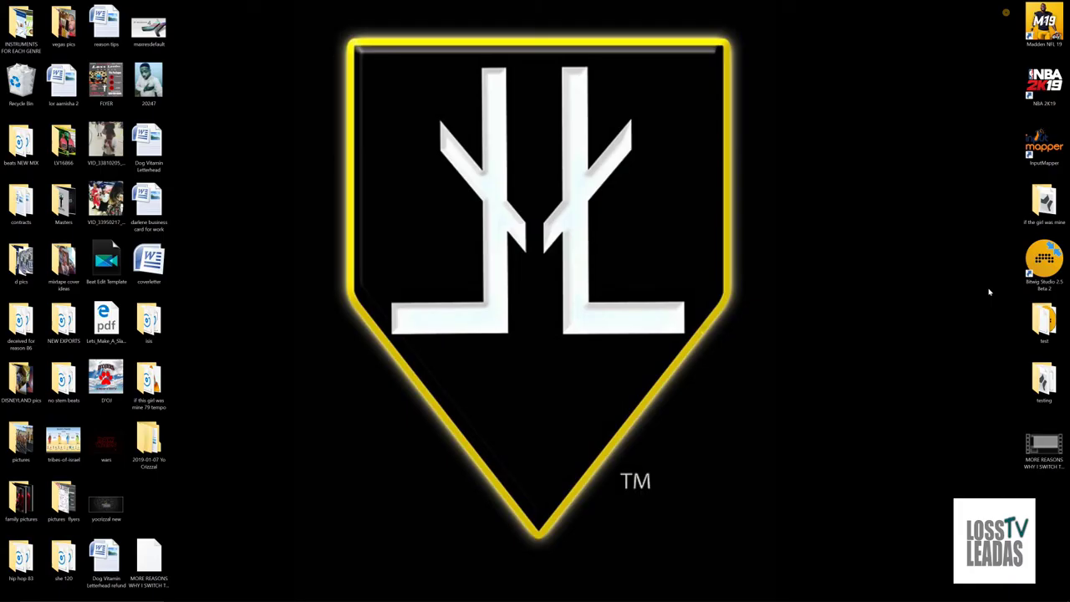
click(883, 595)
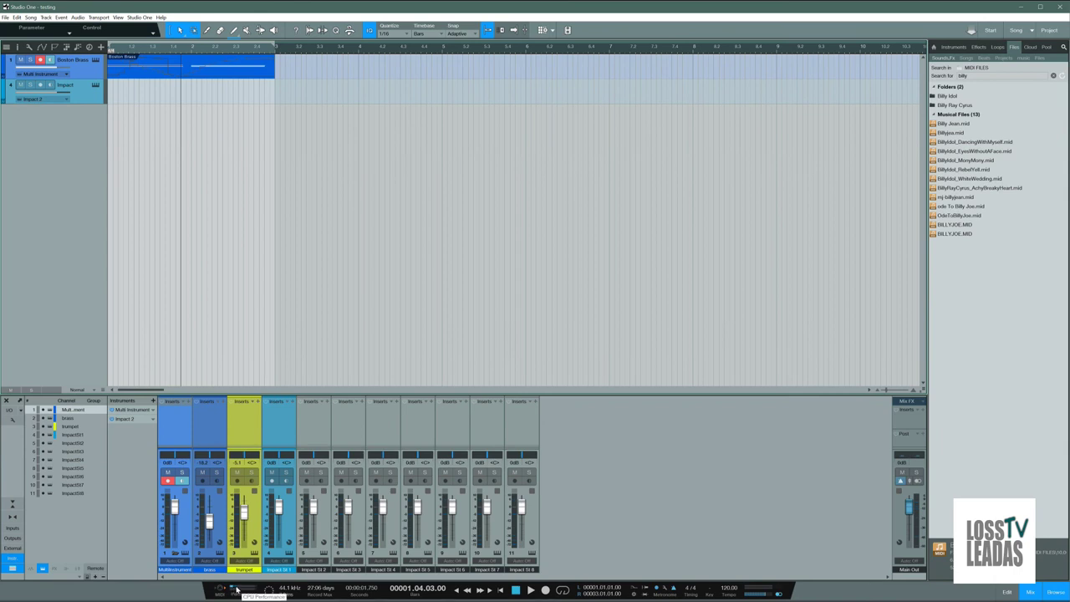
click(94, 60)
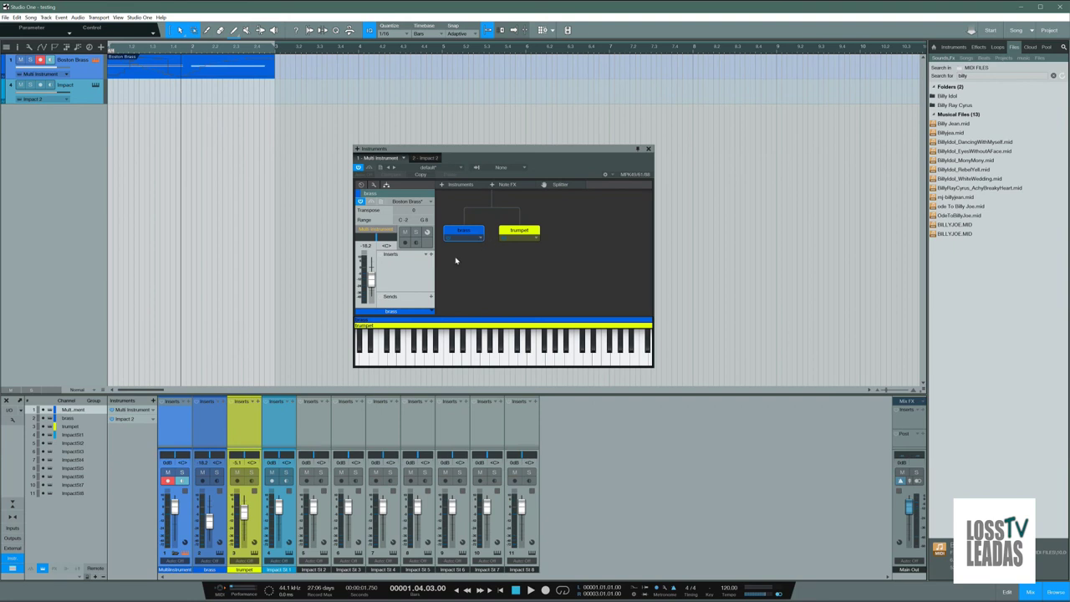
click(96, 85)
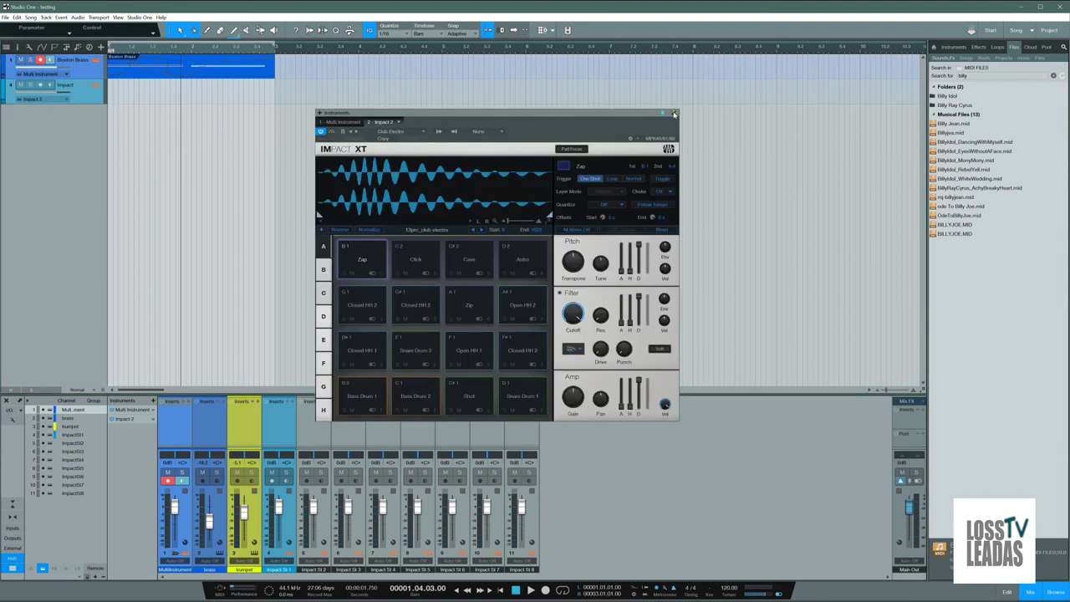
click(673, 112)
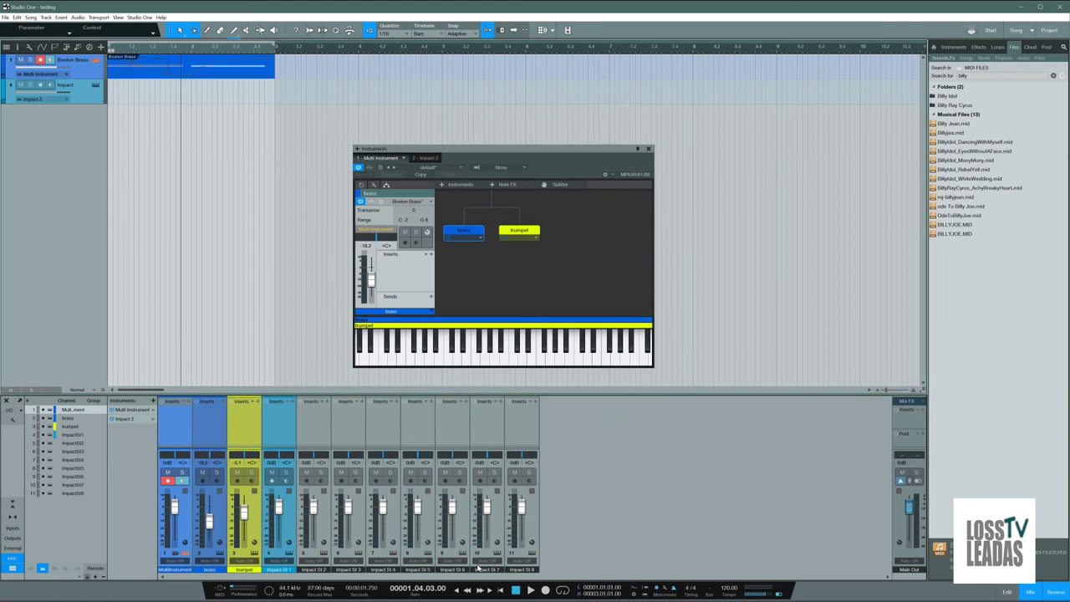
click(530, 590)
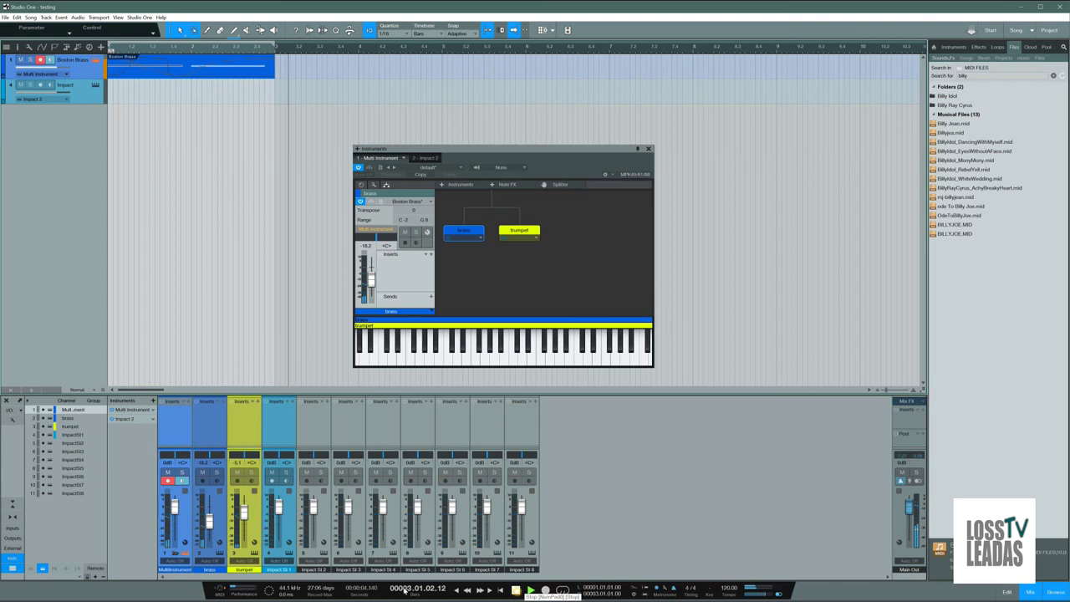
key(space)
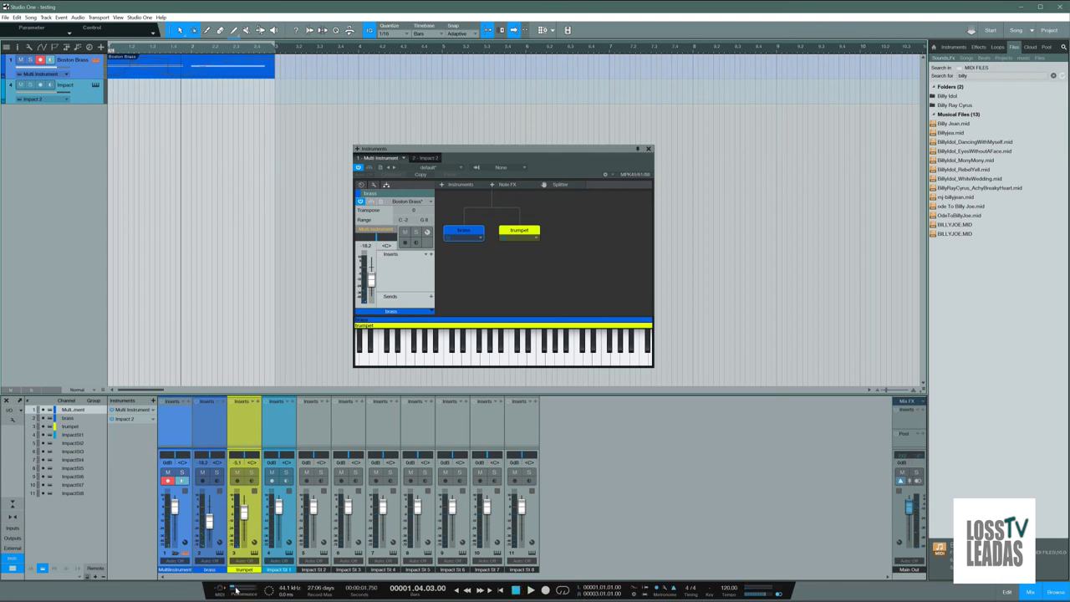
- Minimize Studio One to the Windows desktop and turn off Wi-Fi
click(1019, 7)
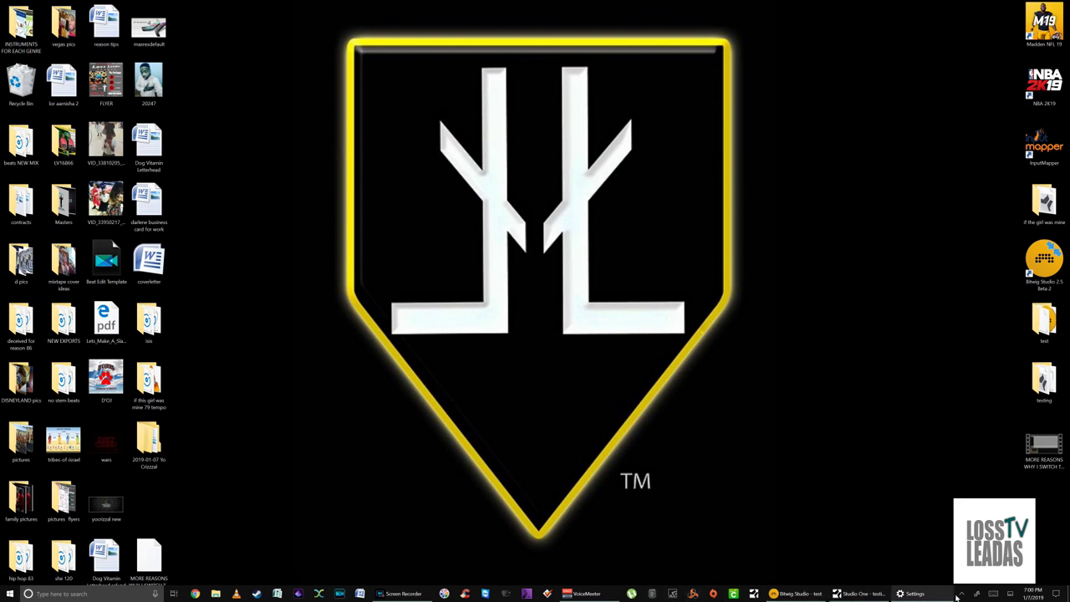
right_click(951, 595)
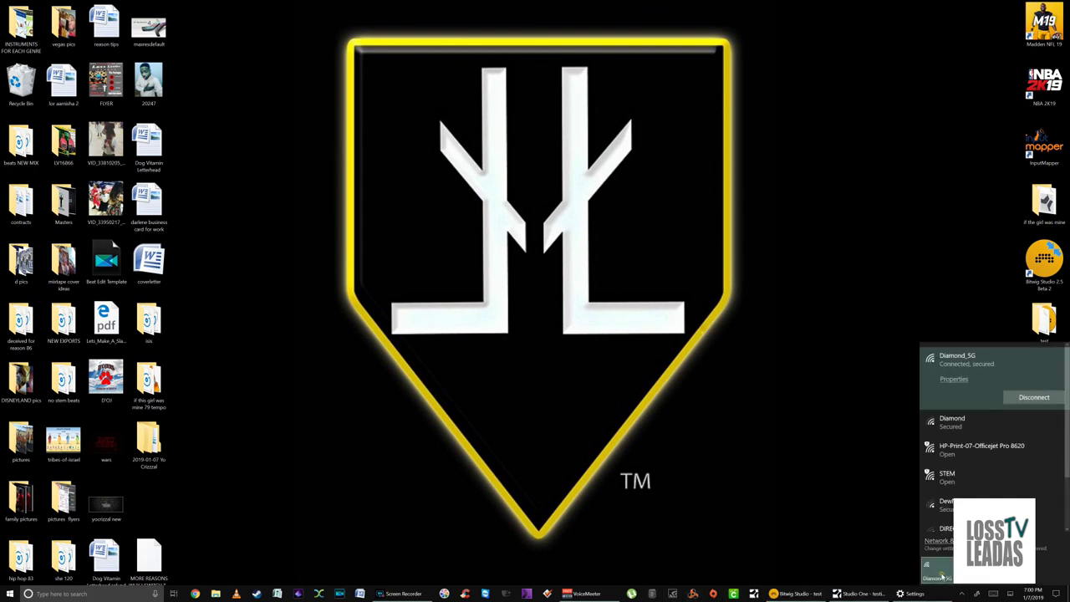
click(883, 507)
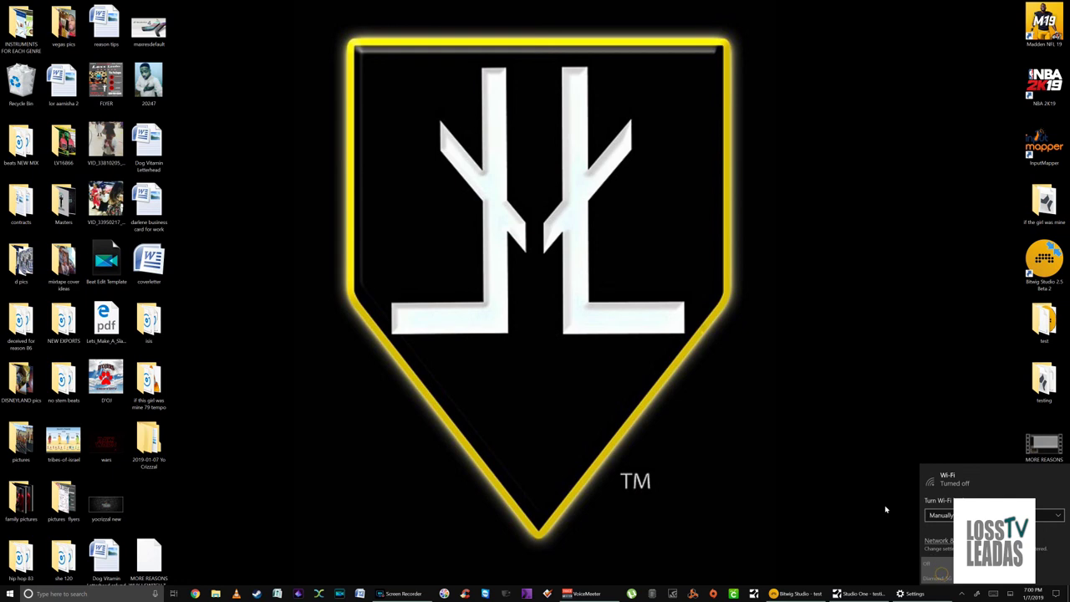
click(855, 455)
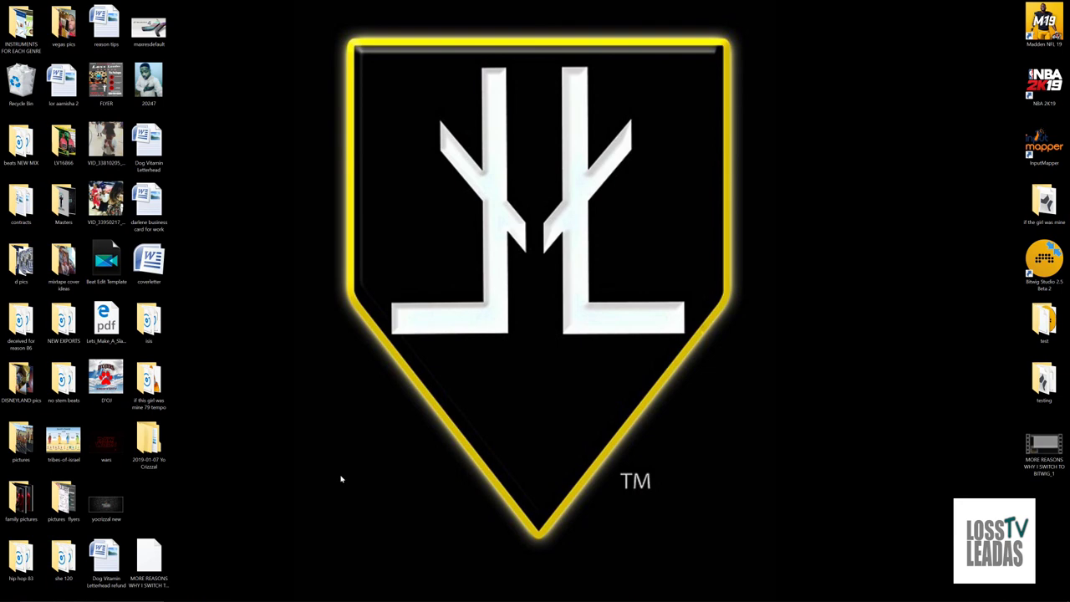
mouse_move(823, 596)
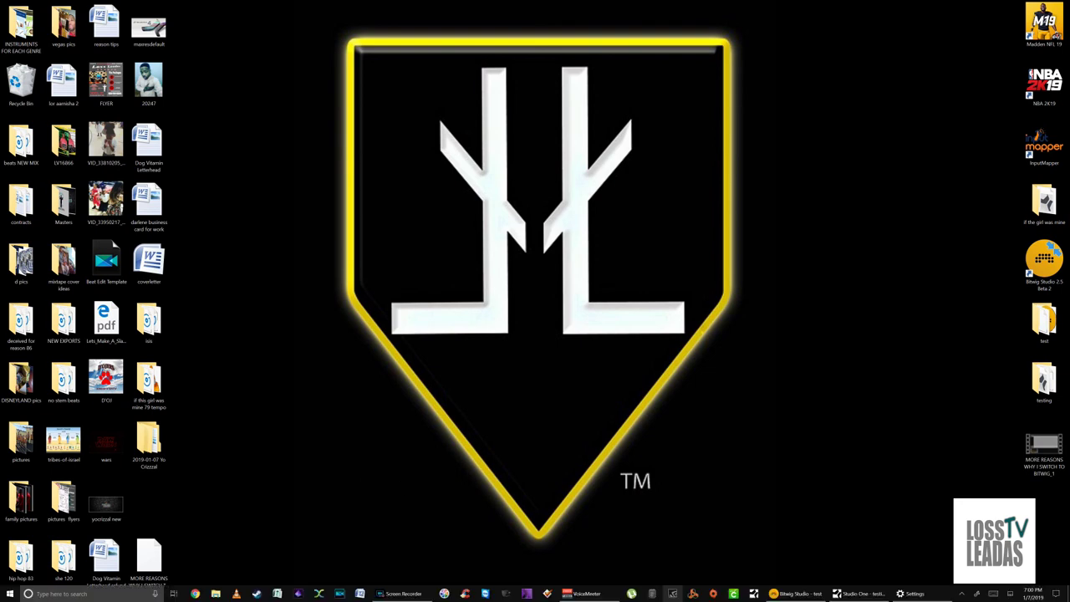
- Bring up the Studio One song window, minimize it again, and switch to Bitwig Studio
click(840, 595)
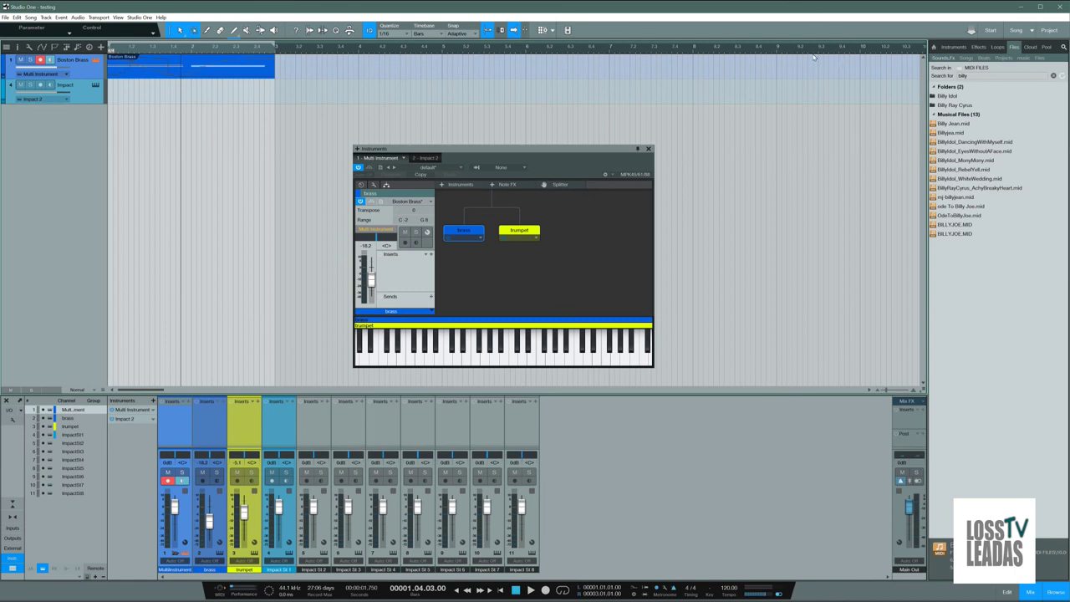
click(1023, 12)
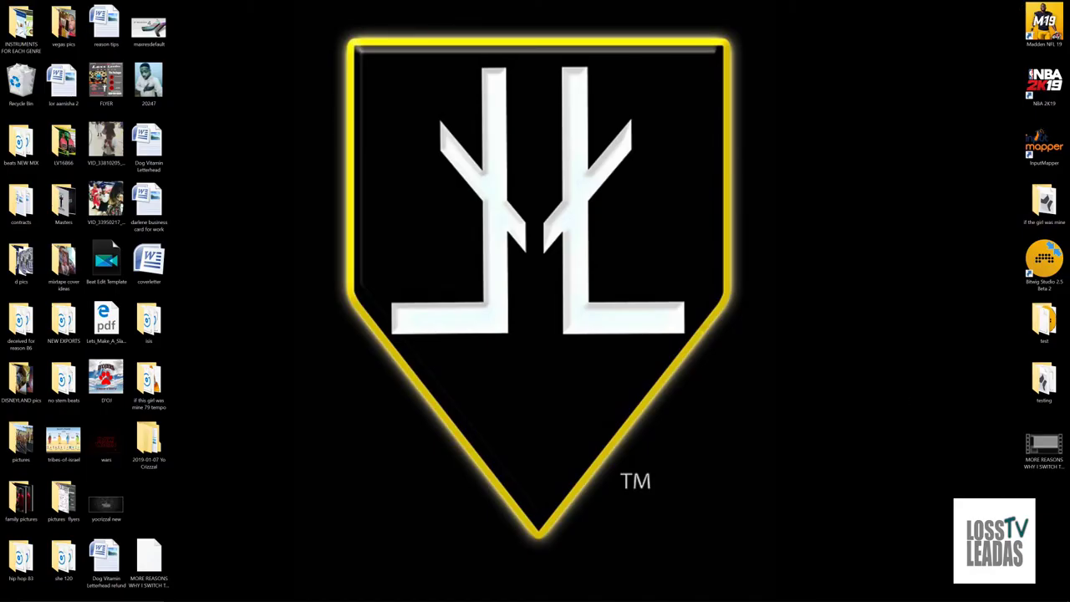
click(795, 593)
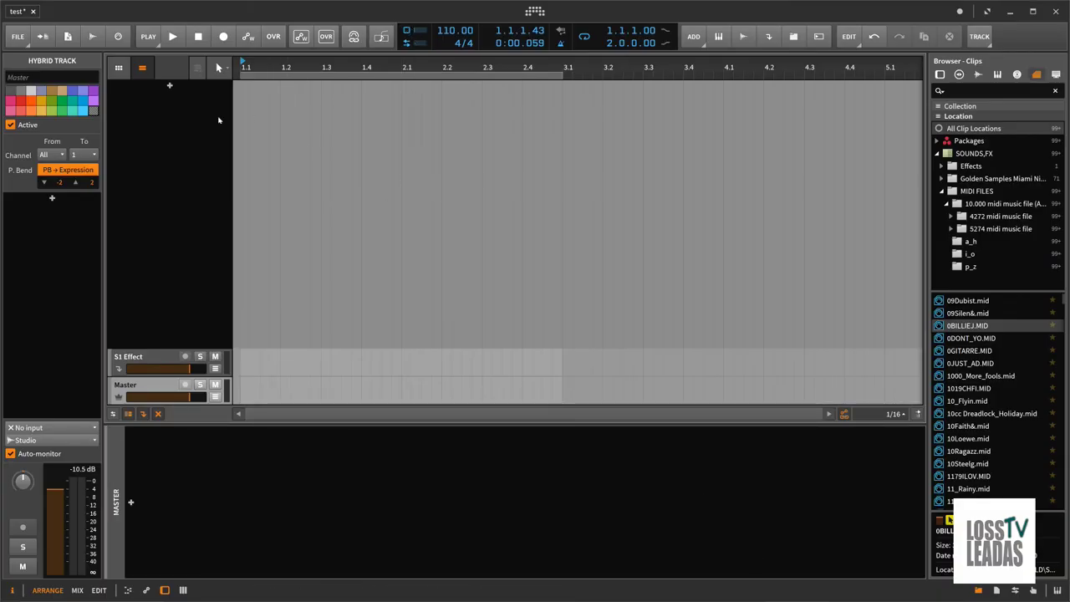
- Add an instrument track and load the Instrument Layer preset Farfisa SyntOrchestra Free Drawbars onto it
double_click(172, 92)
click(180, 351)
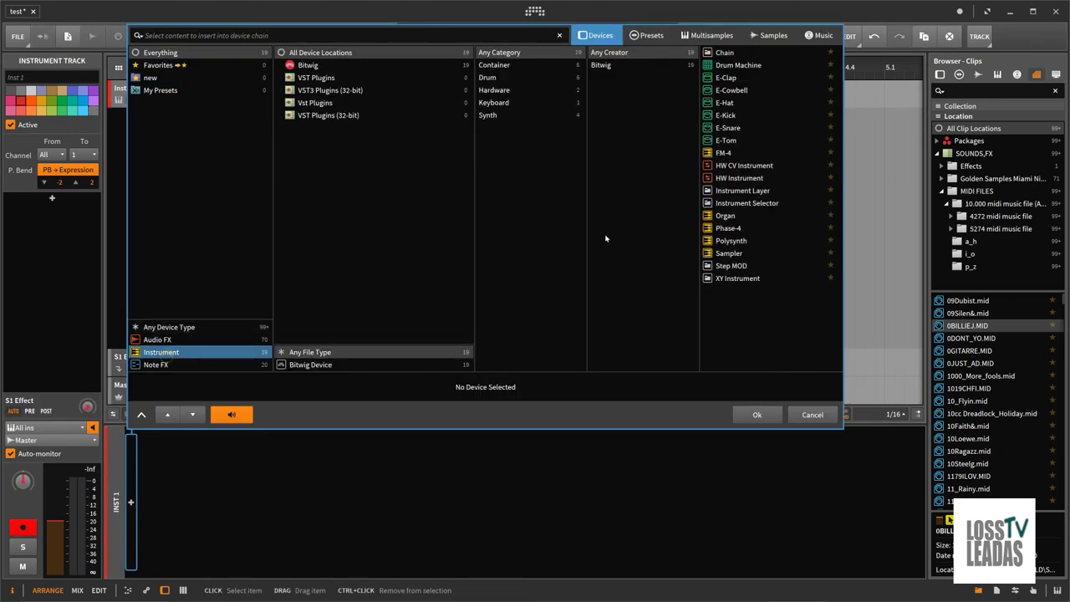
click(500, 65)
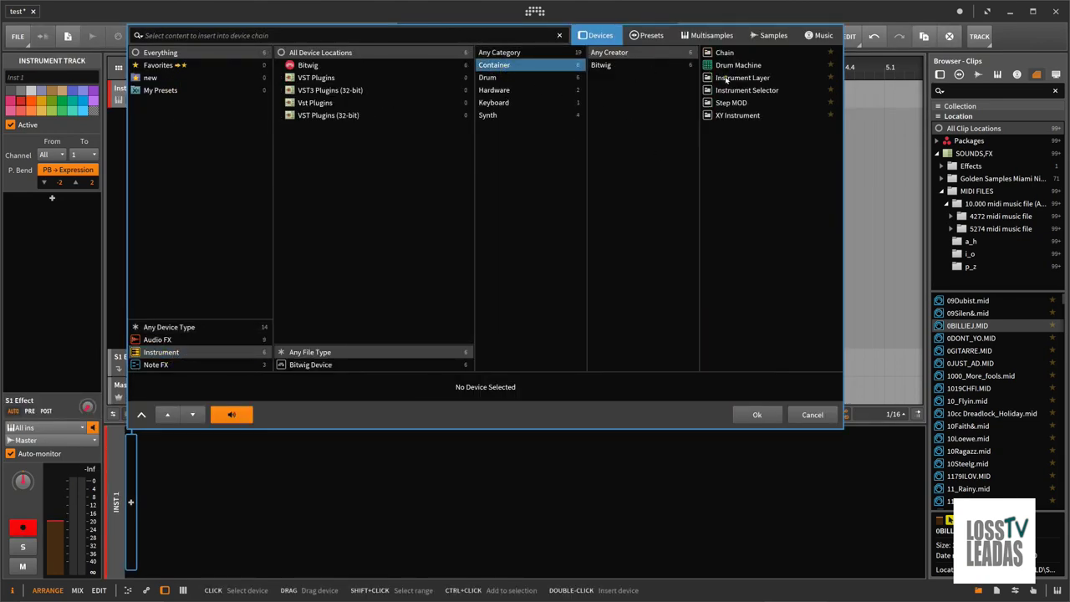
click(740, 77)
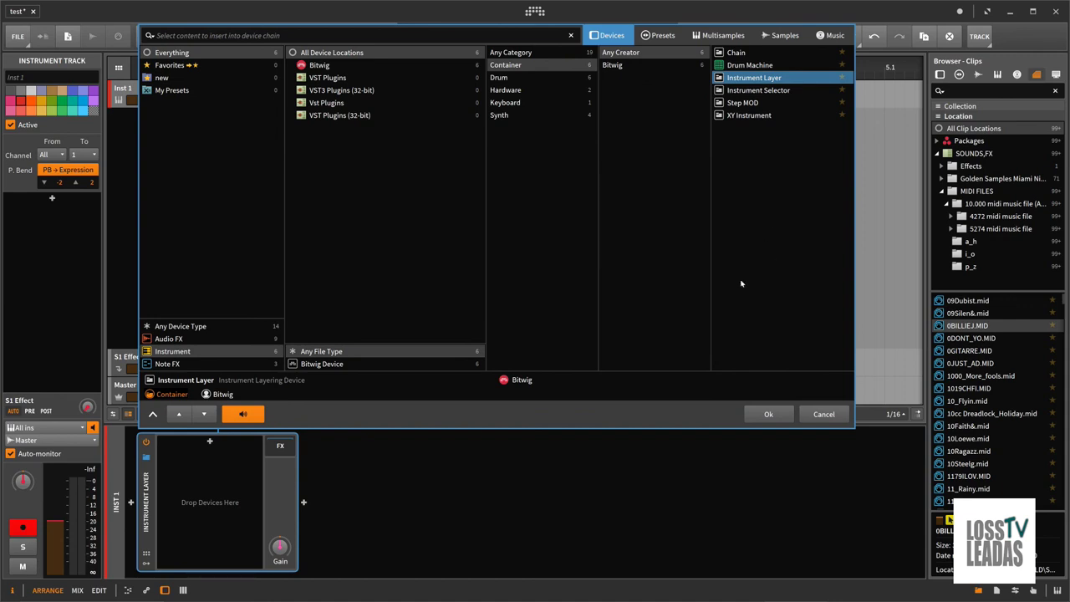
click(665, 35)
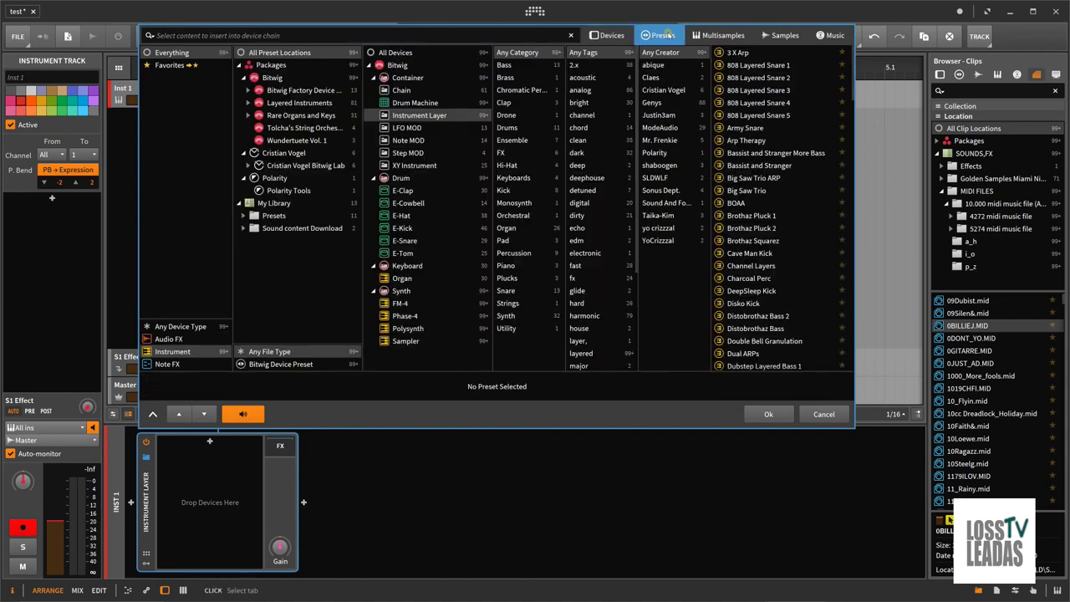
scroll(762, 279, down, 5)
click(762, 283)
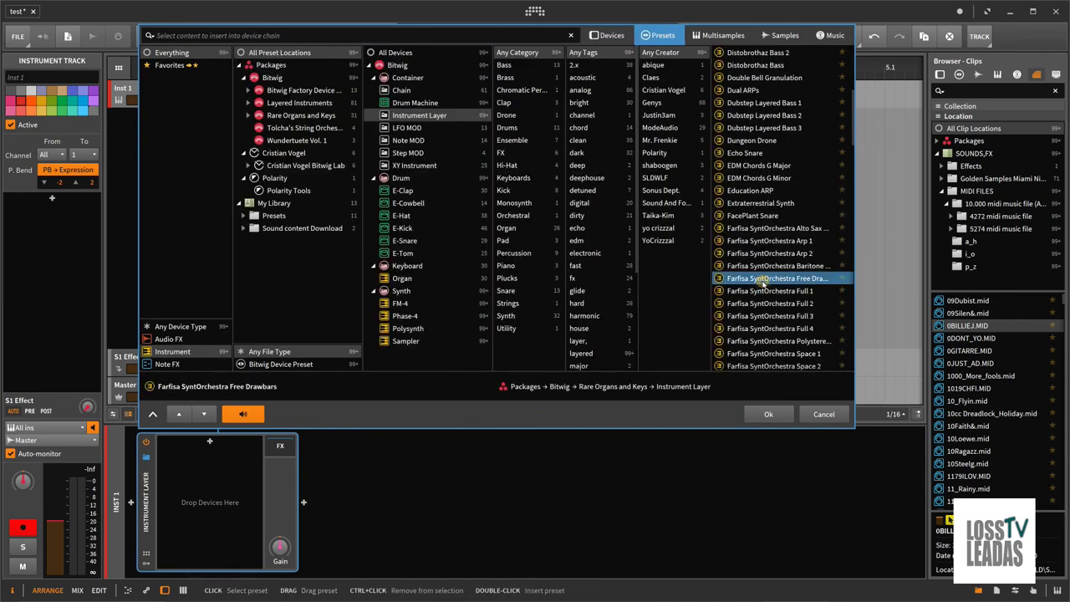
click(766, 412)
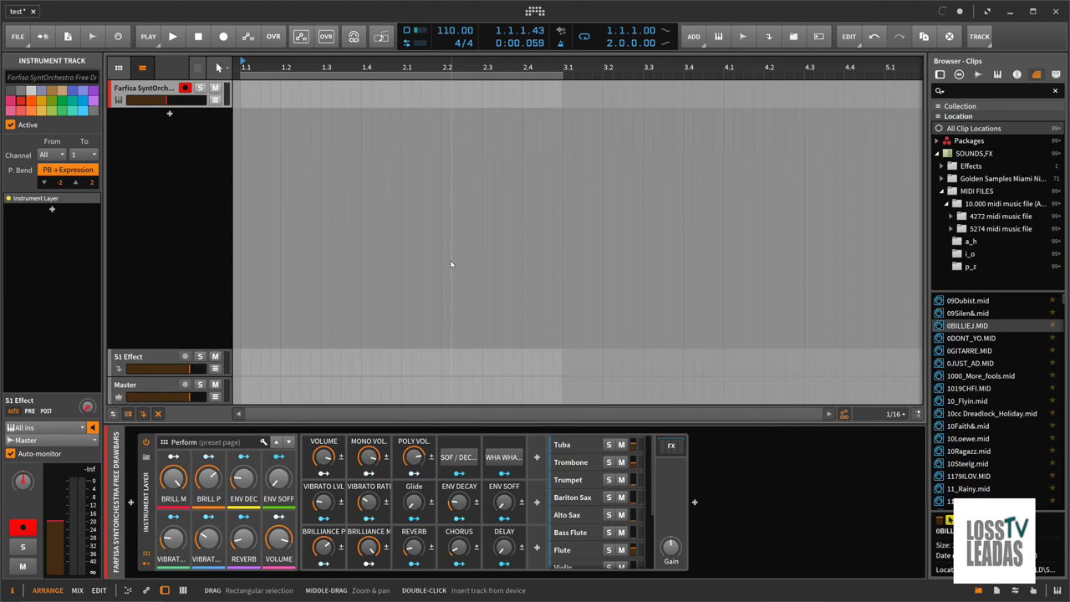
- Review the available ASIO devices in the audio settings, close the settings, and minimize Bitwig Studio to the desktop
click(534, 11)
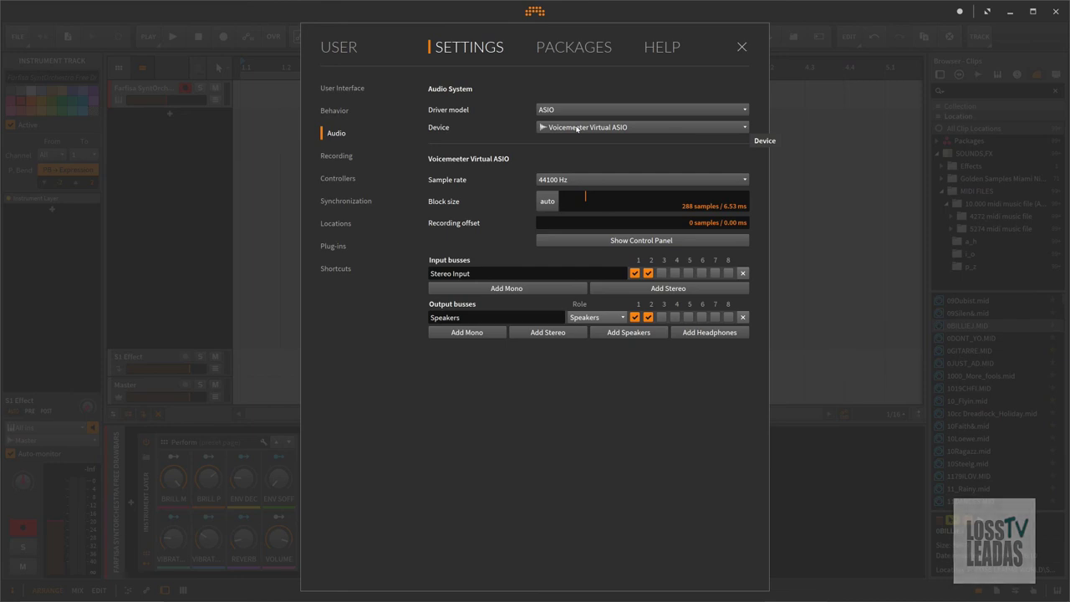
click(563, 128)
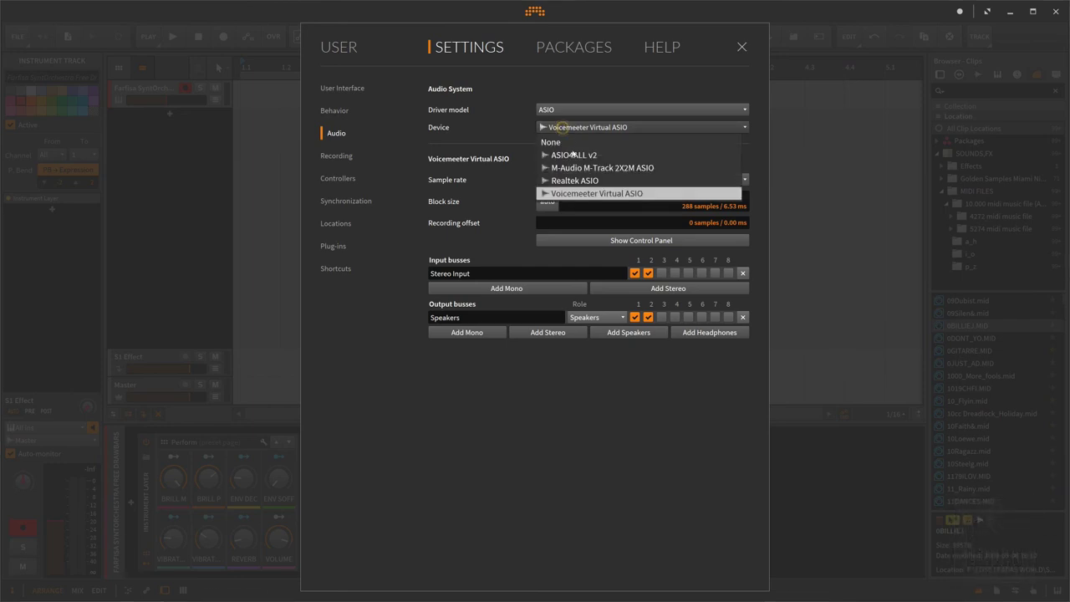
click(587, 110)
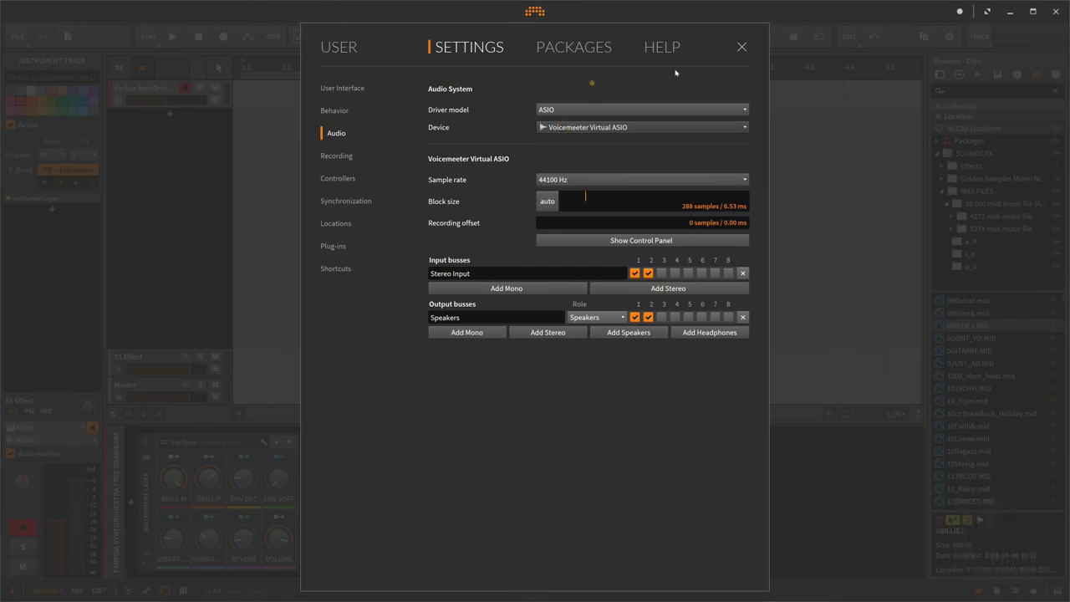
click(741, 47)
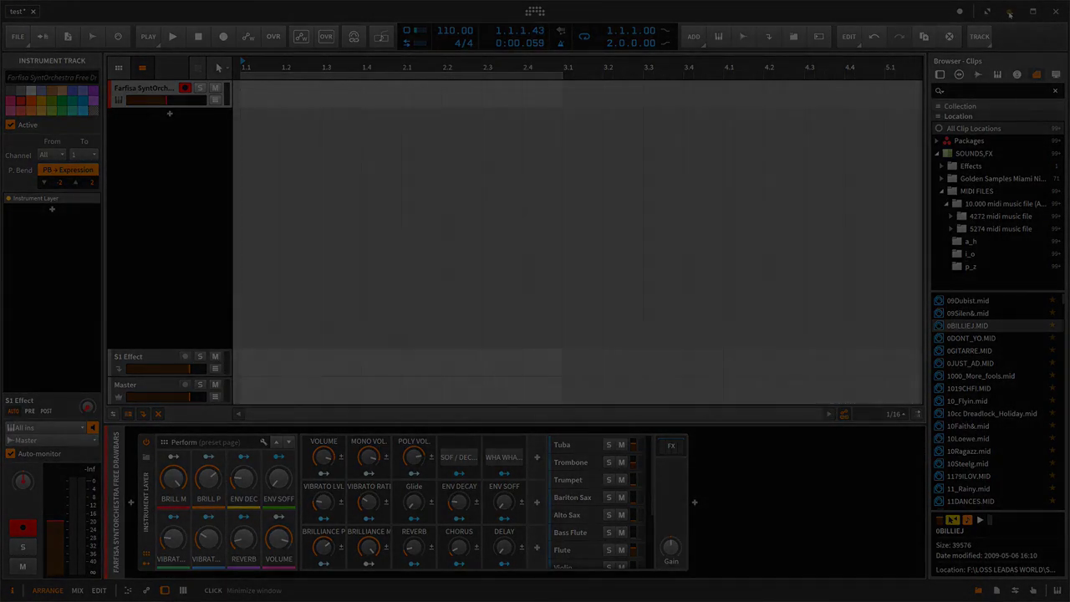
click(1009, 14)
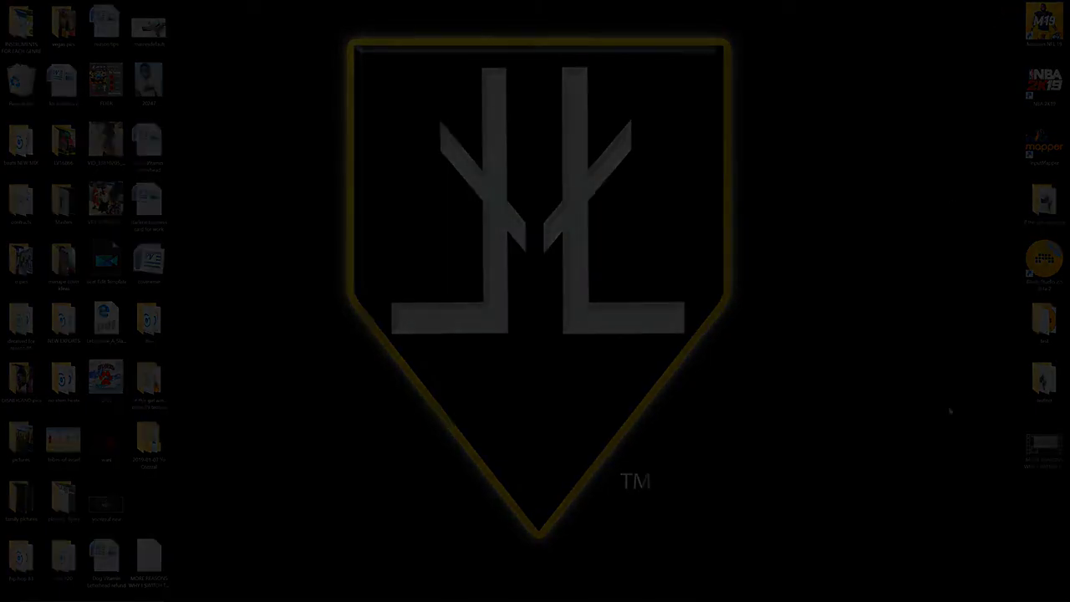